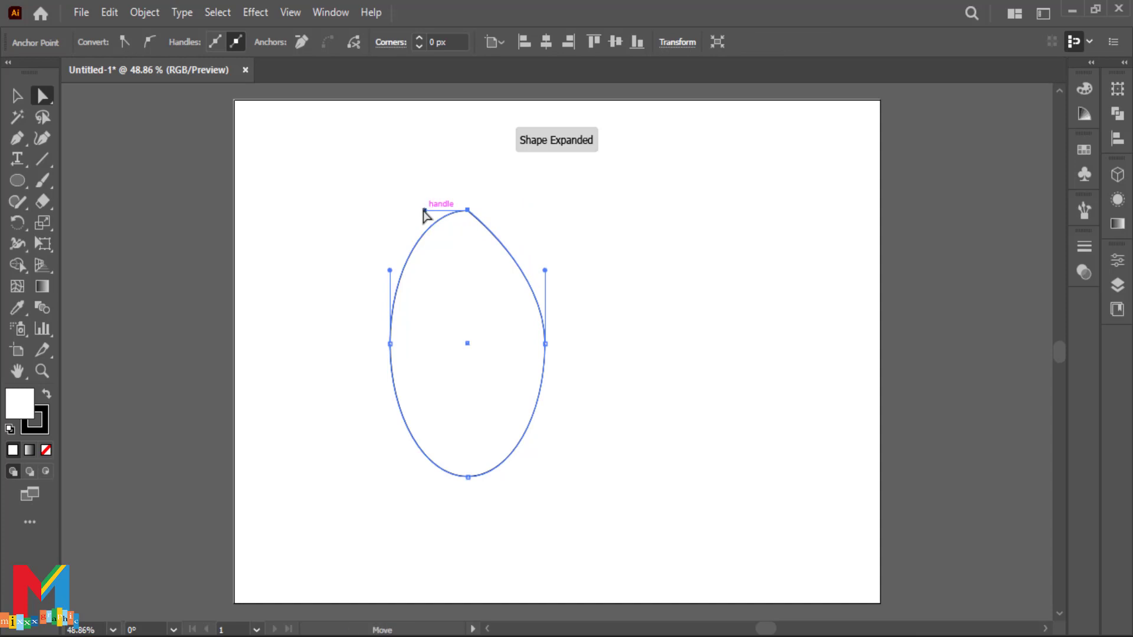
Step: Collapse the left handle of the ellipse's top anchor into a pointed tip and move the shape slightly up and right
{"action": "left_click_drag", "start_coordinate": [425, 212], "coordinate": [465, 212]}
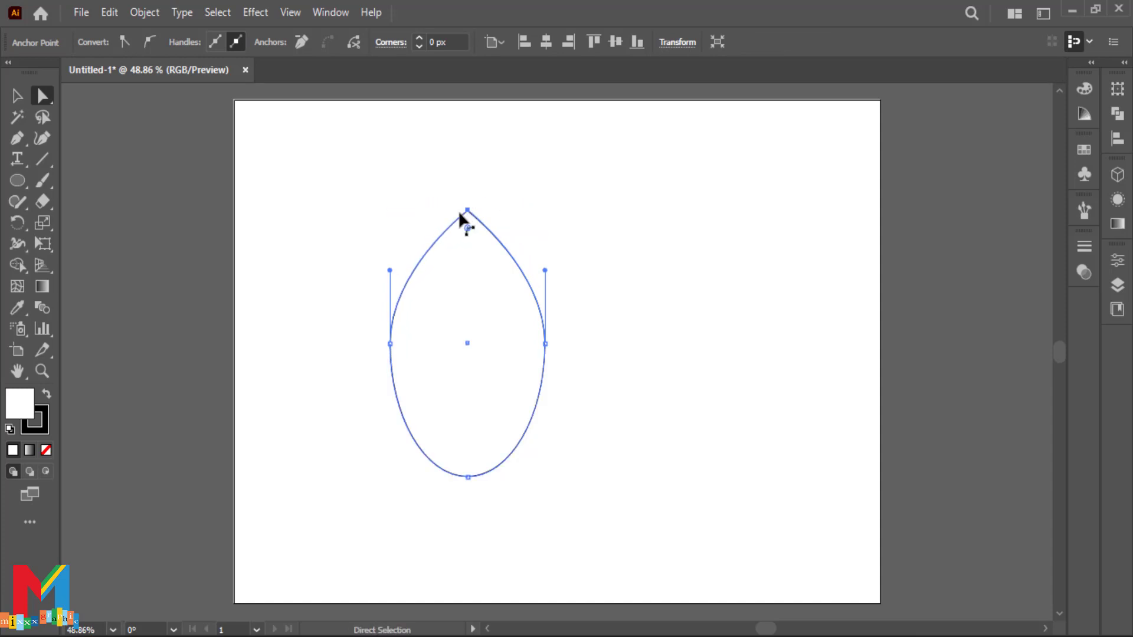
{"action": "key", "text": "v"}
{"action": "left_click_drag", "start_coordinate": [501, 323], "coordinate": [524, 310]}
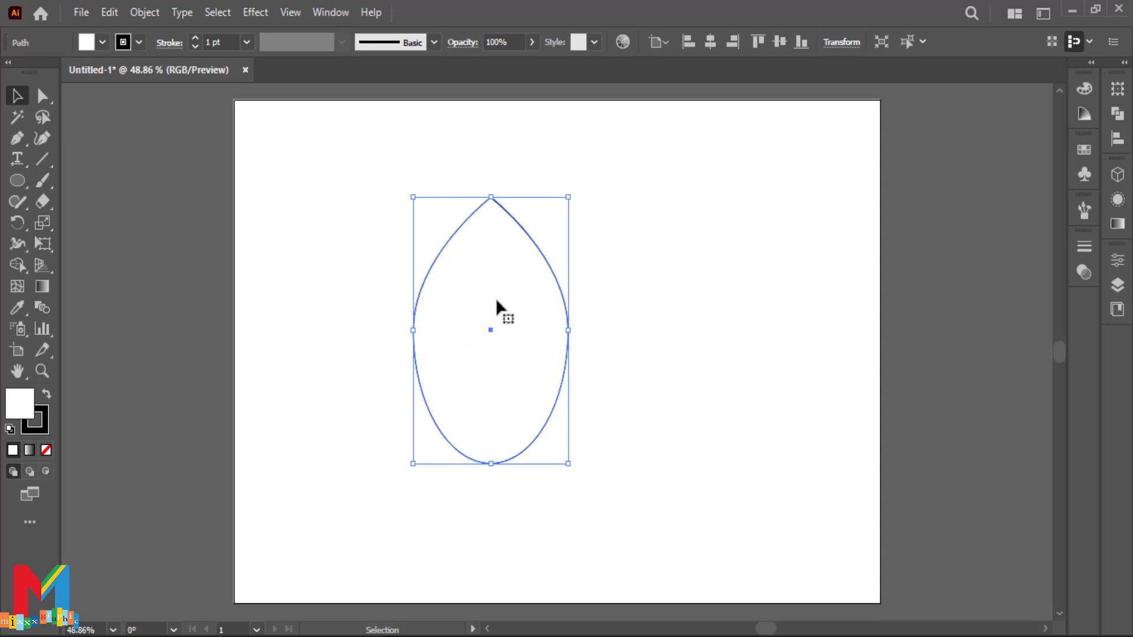
Step: Draw one rectangle across the shape's lower end and one over its tip, nudging the upper rectangle slightly down
{"action": "left_click_drag", "start_coordinate": [17, 180], "coordinate": [74, 180]}
{"action": "left_click_drag", "start_coordinate": [592, 400], "coordinate": [389, 447]}
{"action": "left_click_drag", "start_coordinate": [581, 171], "coordinate": [397, 251]}
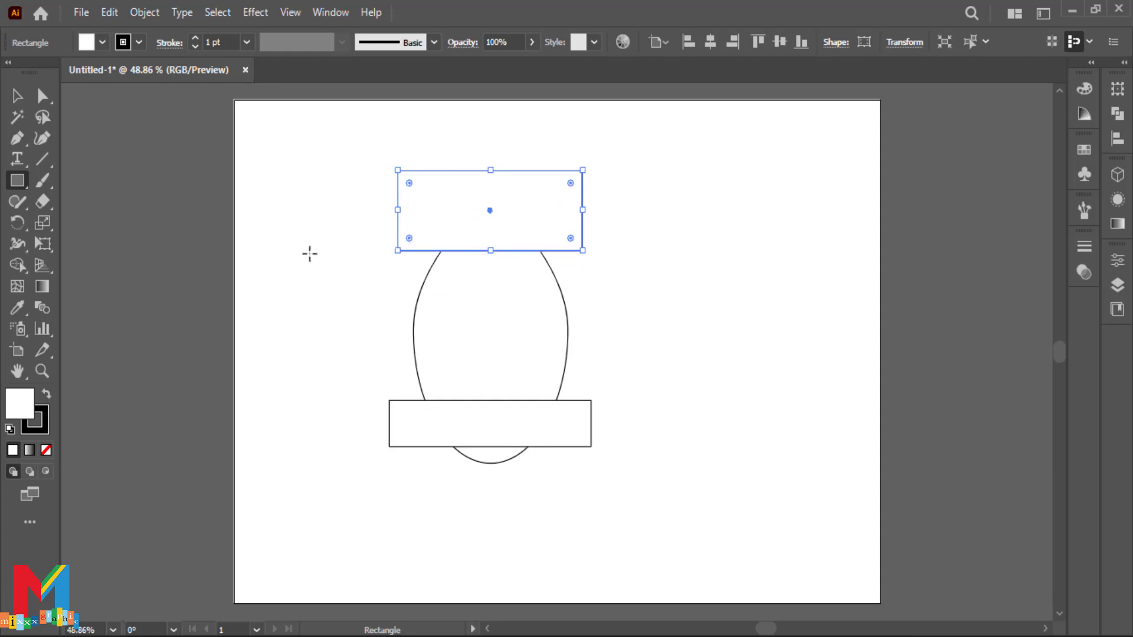
{"action": "left_click", "coordinate": [17, 96]}
{"action": "left_click", "coordinate": [690, 221]}
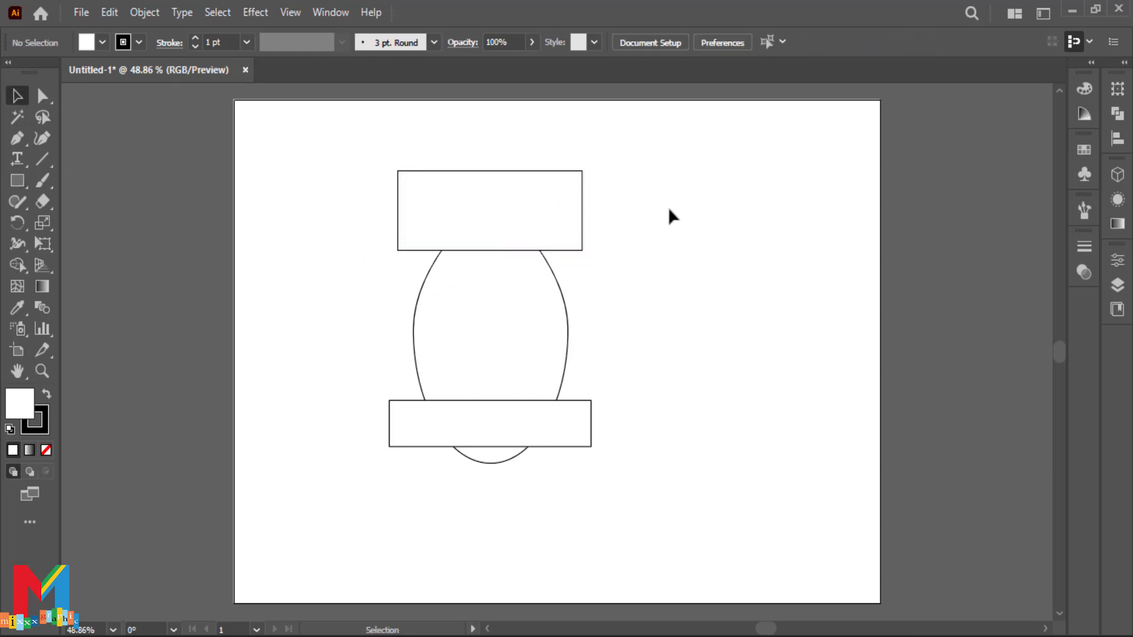
{"action": "left_click_drag", "start_coordinate": [728, 171], "coordinate": [321, 500]}
{"action": "left_click", "coordinate": [745, 375]}
{"action": "left_click_drag", "start_coordinate": [553, 229], "coordinate": [555, 235]}
Step: Use Shape Builder to remove the rounded bottom and all rectangle parts outside the shape, leaving a three-section rocket body
{"action": "left_click_drag", "start_coordinate": [693, 200], "coordinate": [292, 483]}
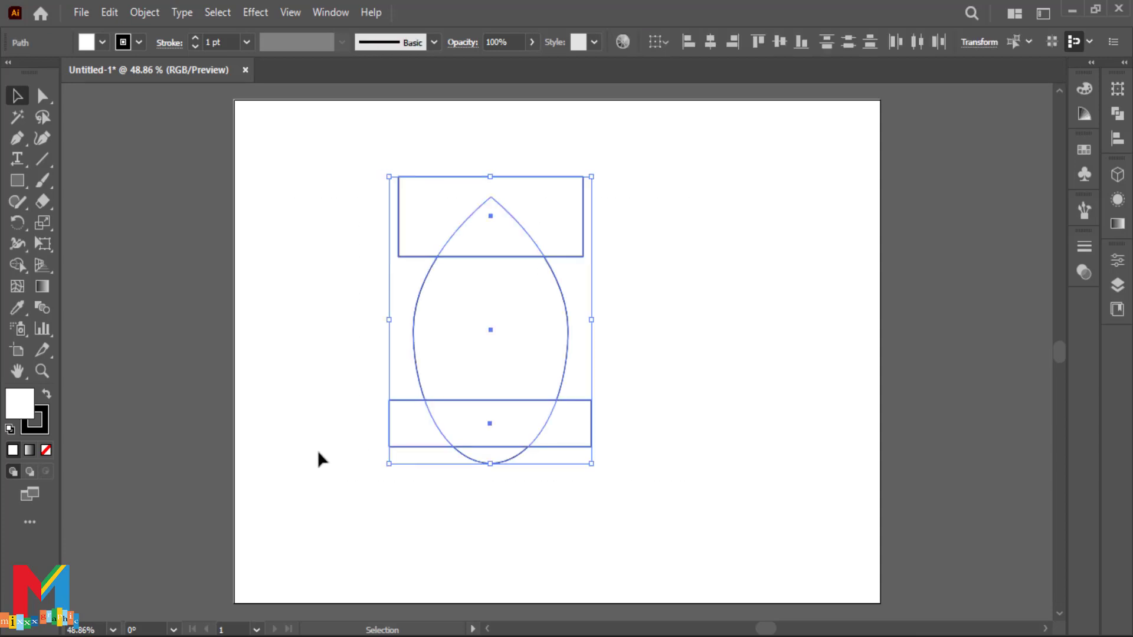
{"action": "left_click", "coordinate": [17, 265]}
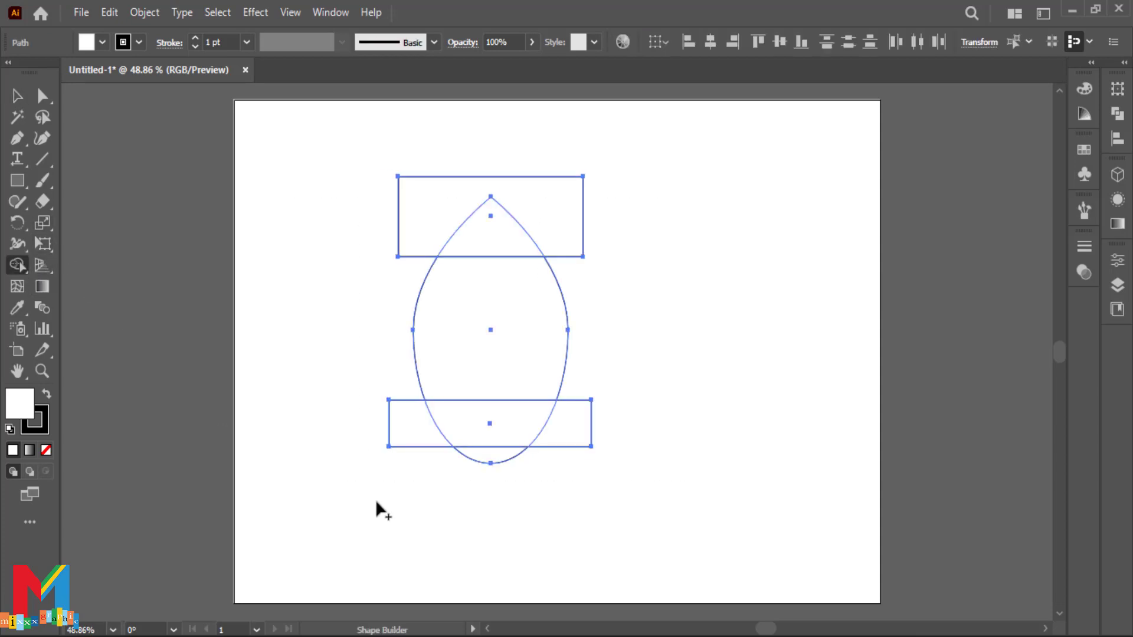
{"action": "left_click_drag", "start_coordinate": [411, 461], "coordinate": [457, 483]}
{"action": "left_click_drag", "start_coordinate": [548, 469], "coordinate": [578, 423]}
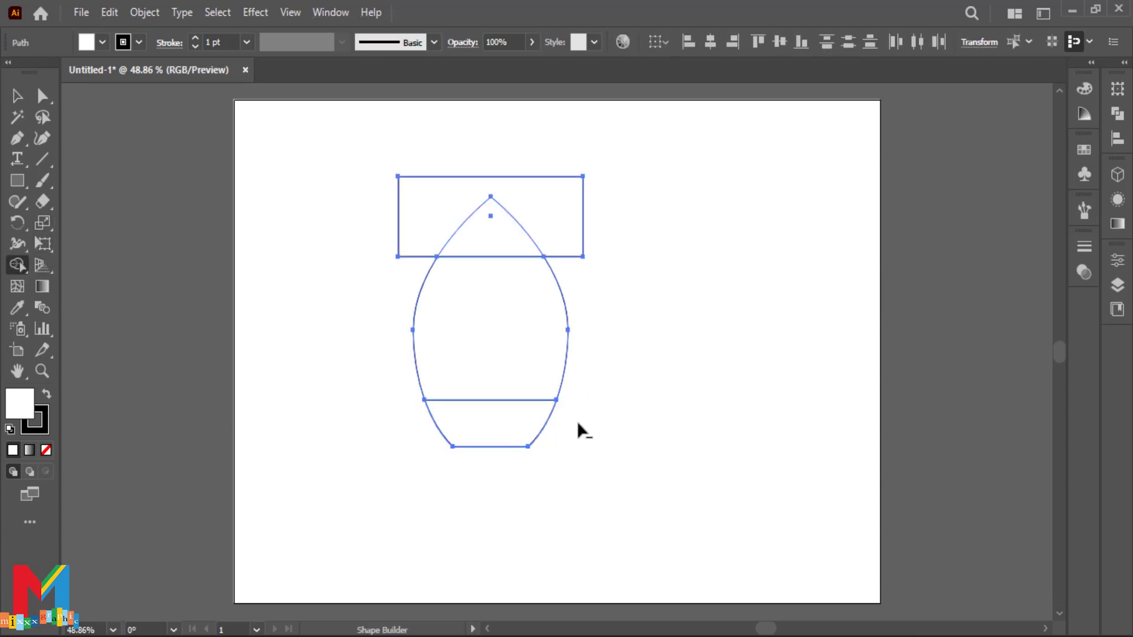
{"action": "left_click", "coordinate": [563, 247], "text": "alt"}
{"action": "key", "text": "ctrl+z"}
{"action": "left_click_drag", "start_coordinate": [354, 298], "coordinate": [412, 253]}
{"action": "key", "text": "v"}
{"action": "left_click", "coordinate": [257, 196]}
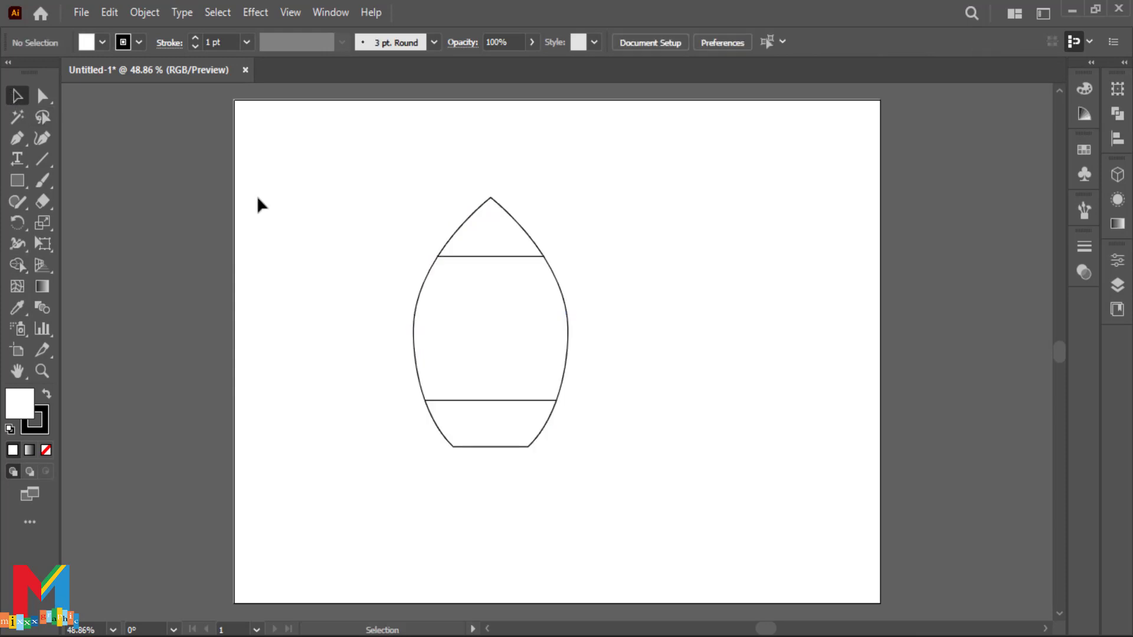
Step: Fill the rocket body's nose section and bottom section with light blue
{"action": "left_click", "coordinate": [476, 260]}
{"action": "left_click", "coordinate": [102, 42]}
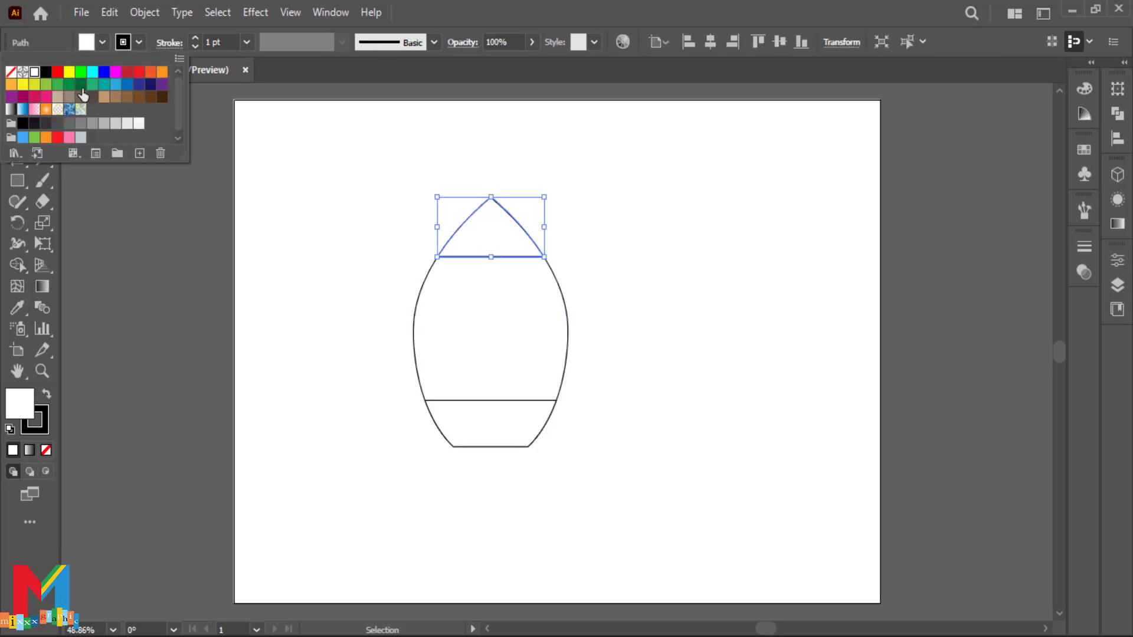
{"action": "left_click", "coordinate": [115, 83]}
{"action": "left_click", "coordinate": [505, 445]}
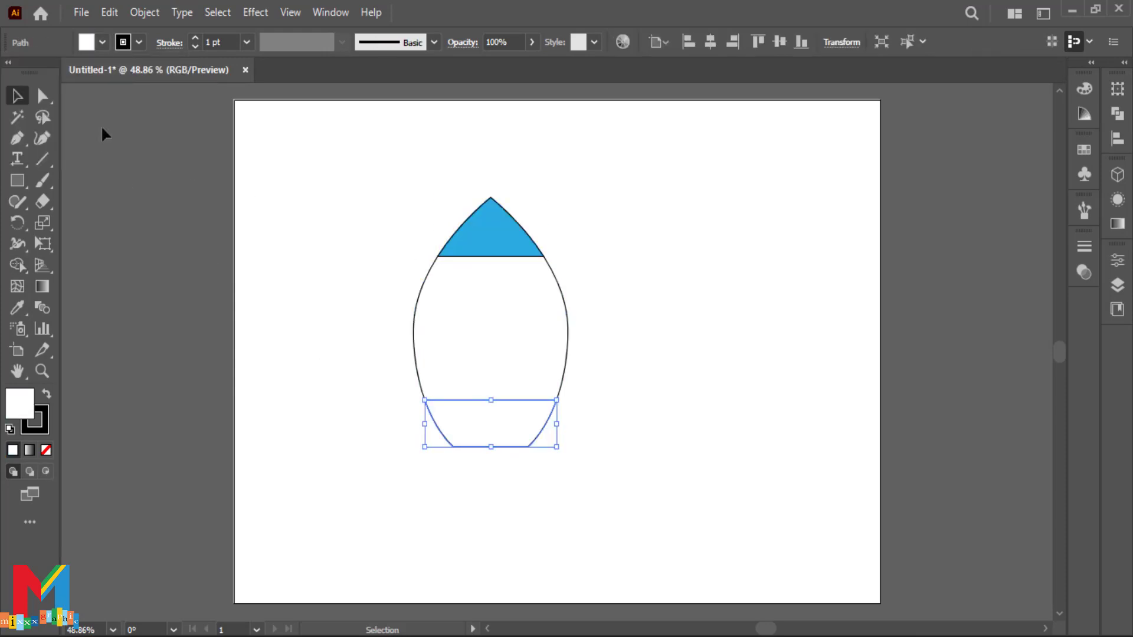
{"action": "left_click", "coordinate": [103, 42]}
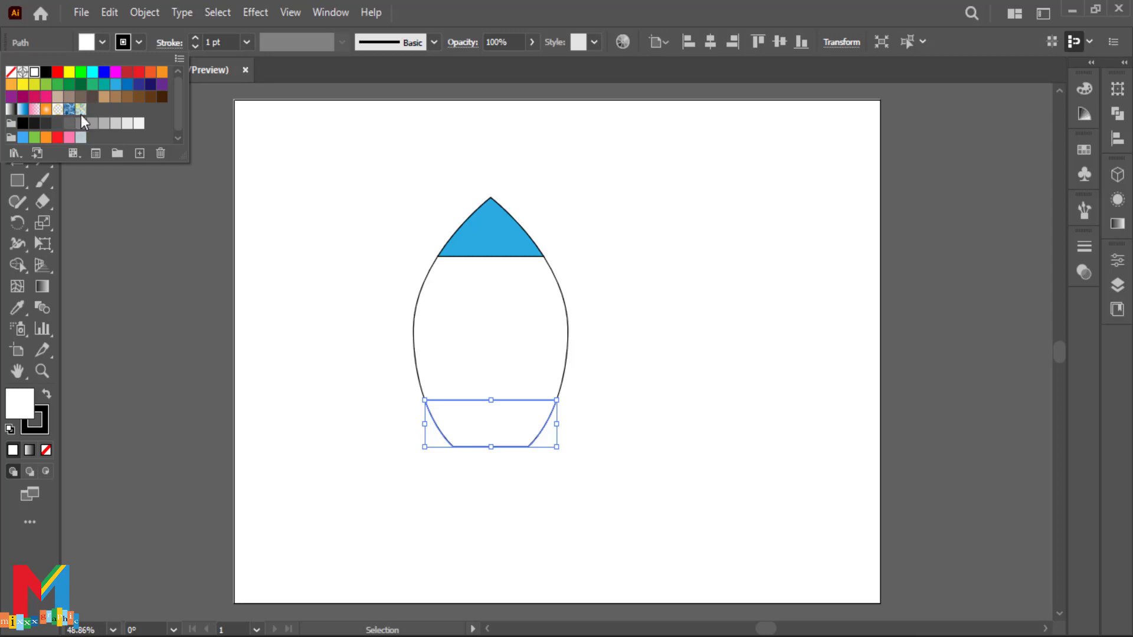
{"action": "left_click", "coordinate": [116, 84]}
Step: Fill the middle section of the rocket body with light grey
{"action": "left_click", "coordinate": [479, 322]}
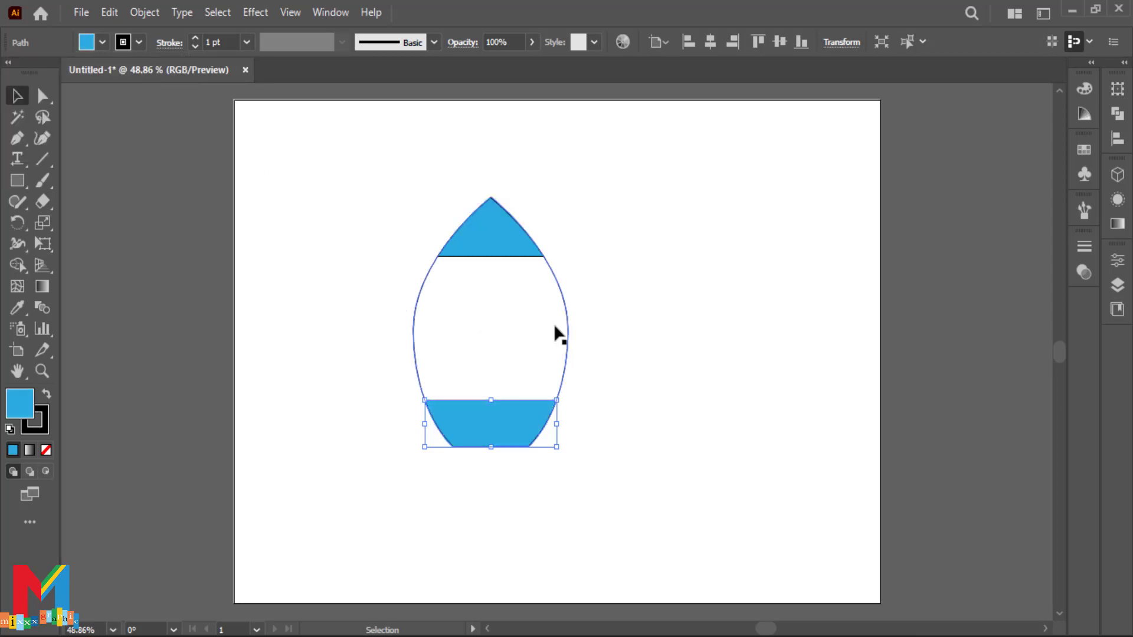
{"action": "left_click", "coordinate": [554, 323]}
{"action": "left_click", "coordinate": [102, 42]}
{"action": "left_click", "coordinate": [127, 124]}
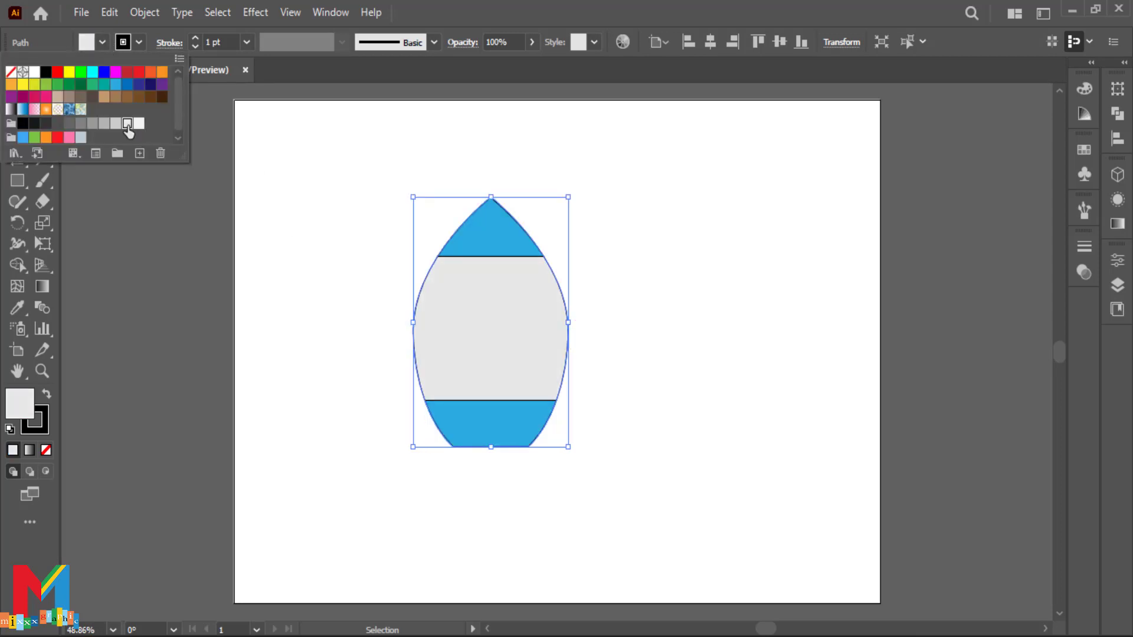
Step: Remove the stroke from all three rocket sections and group them
{"action": "left_click_drag", "start_coordinate": [645, 196], "coordinate": [401, 366]}
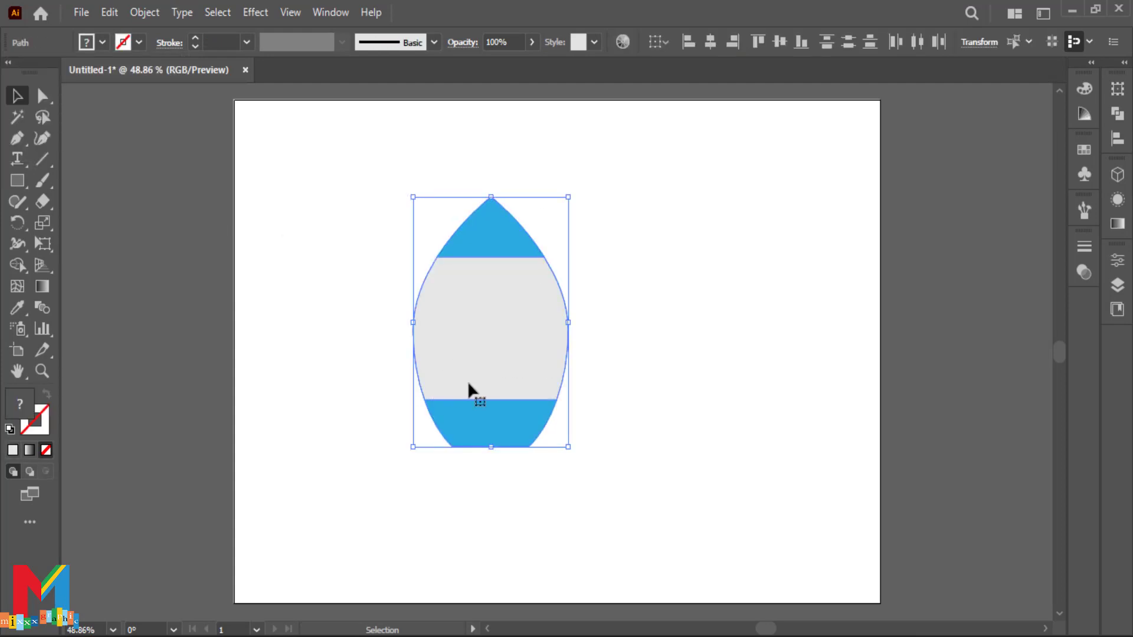
{"action": "right_click", "coordinate": [514, 323]}
{"action": "left_click", "coordinate": [566, 374]}
Step: Narrow the rocket body group from its right side and move it a little to the right
{"action": "left_click_drag", "start_coordinate": [568, 322], "coordinate": [539, 324]}
{"action": "left_click", "coordinate": [620, 301]}
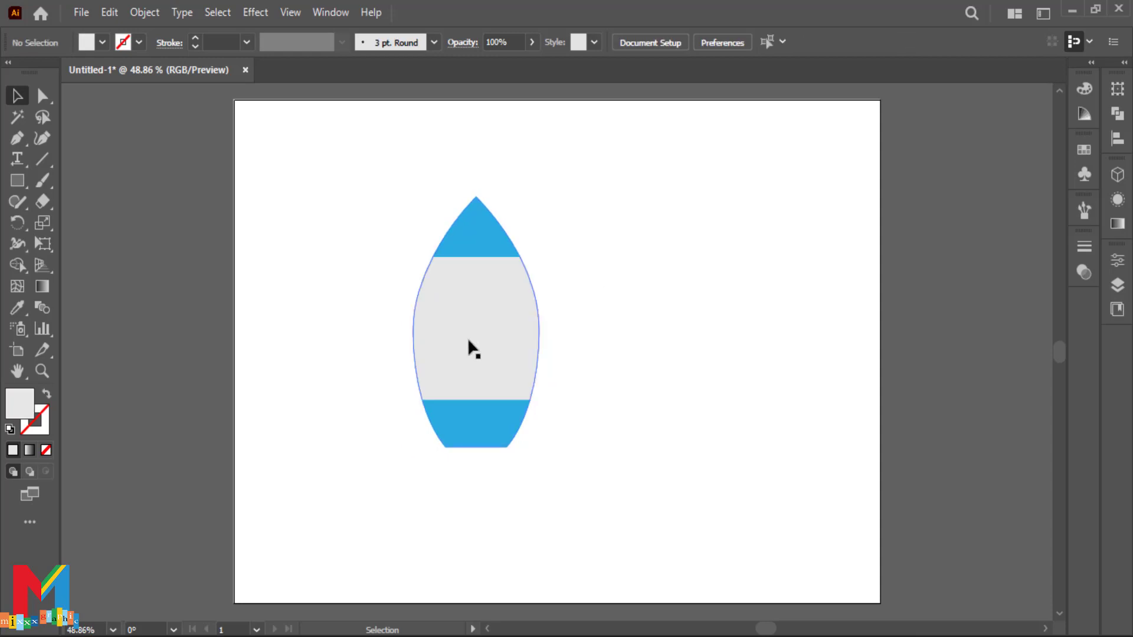
{"action": "left_click_drag", "start_coordinate": [468, 341], "coordinate": [507, 342]}
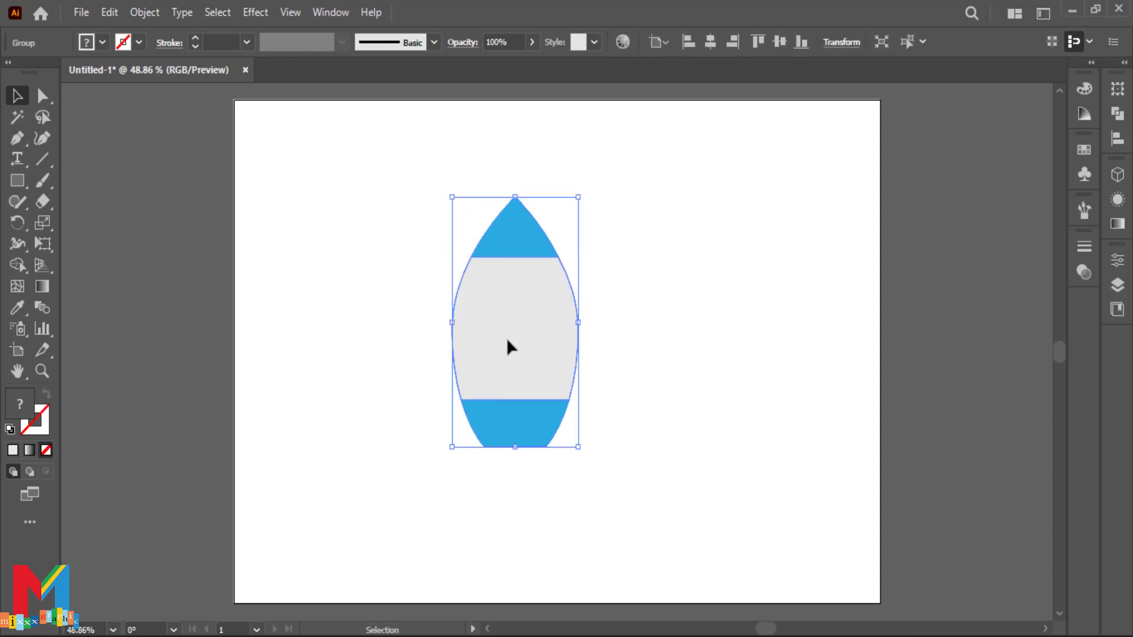
Step: Draw a vertical line through the rocket body's centre and remove the left half with Shape Builder
{"action": "left_click", "coordinate": [36, 154]}
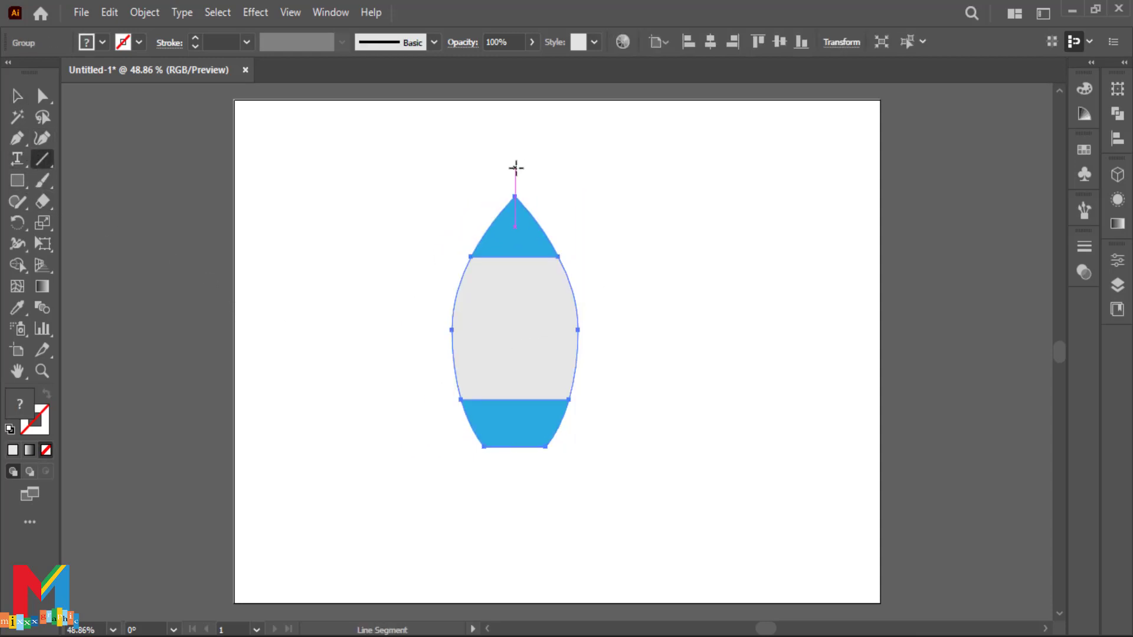
{"action": "left_click_drag", "start_coordinate": [515, 167], "coordinate": [529, 508]}
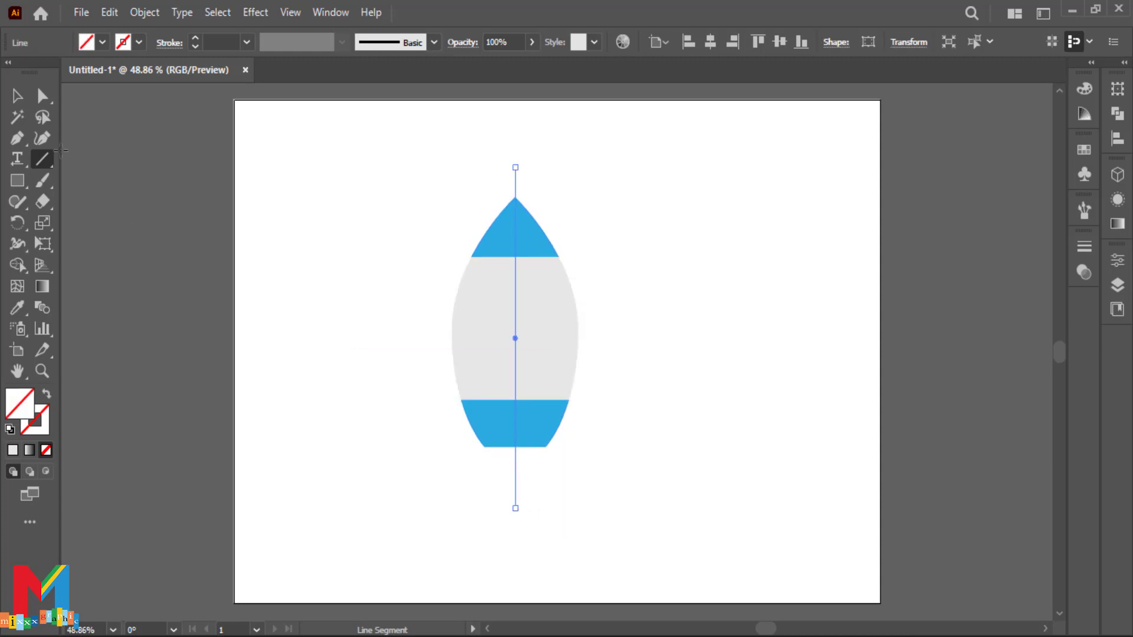
{"action": "left_click", "coordinate": [22, 100]}
{"action": "left_click_drag", "start_coordinate": [671, 148], "coordinate": [387, 493]}
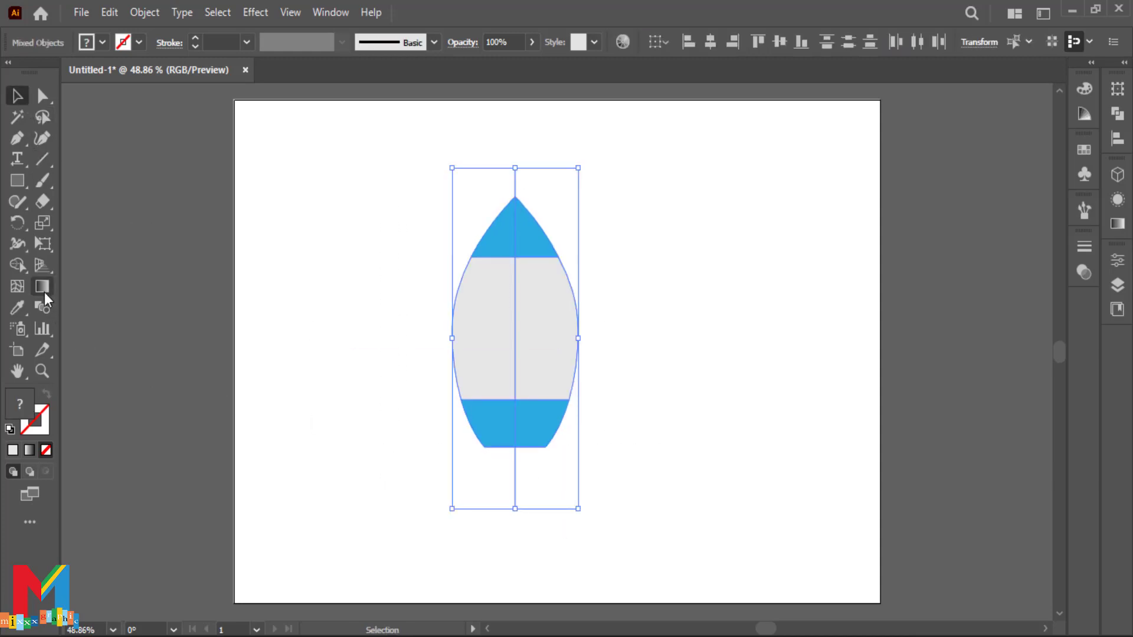
{"action": "left_click", "coordinate": [17, 265]}
{"action": "mouse_move", "coordinate": [329, 443]}
{"action": "left_mouse_down"}
{"action": "mouse_move", "coordinate": [436, 434]}
{"action": "mouse_move", "coordinate": [476, 413]}
{"action": "mouse_move", "coordinate": [485, 248]}
{"action": "left_mouse_up"}
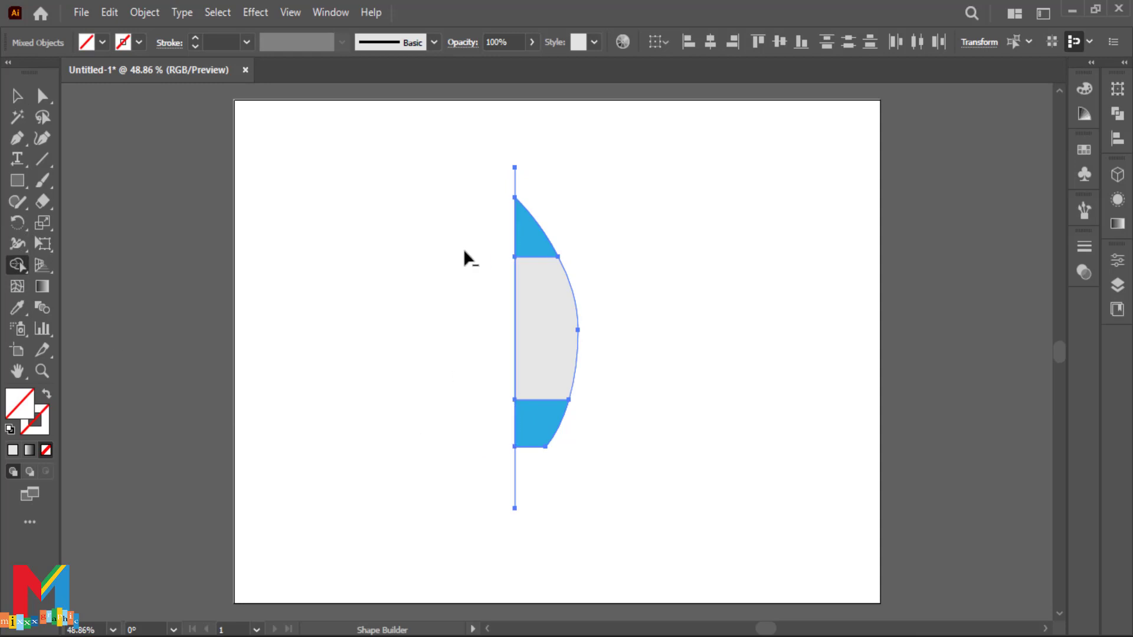
Step: Delete the leftover vertical centre line beside the half rocket body
{"action": "left_click", "coordinate": [8, 85]}
{"action": "left_click", "coordinate": [620, 472]}
{"action": "left_click_drag", "start_coordinate": [584, 472], "coordinate": [461, 512]}
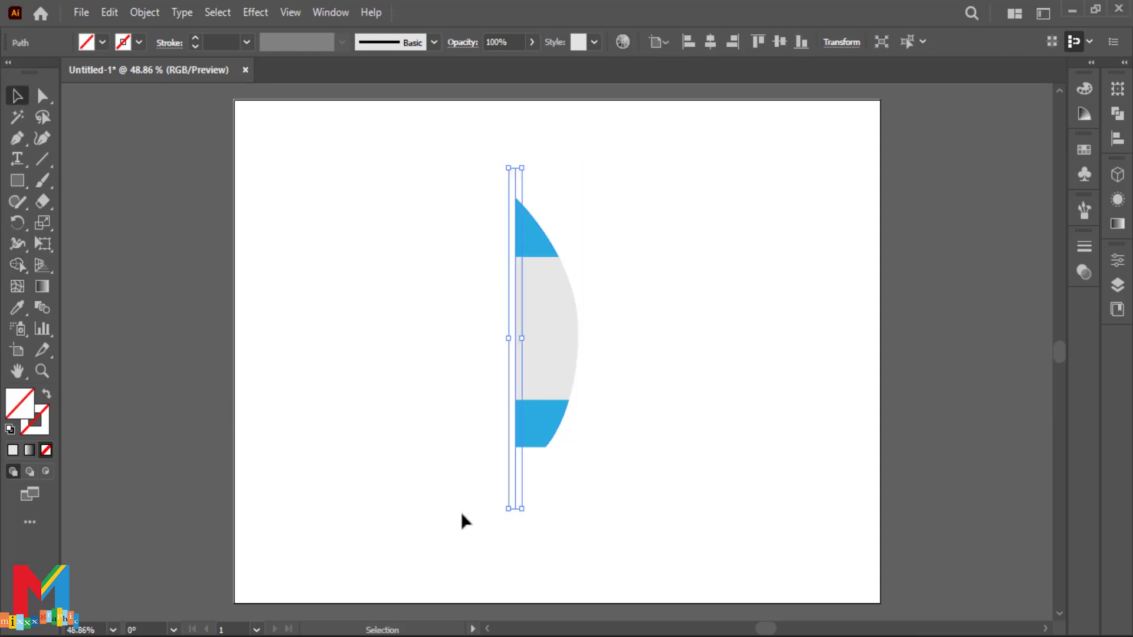
{"action": "key", "text": "Delete"}
{"action": "right_click", "coordinate": [528, 380]}
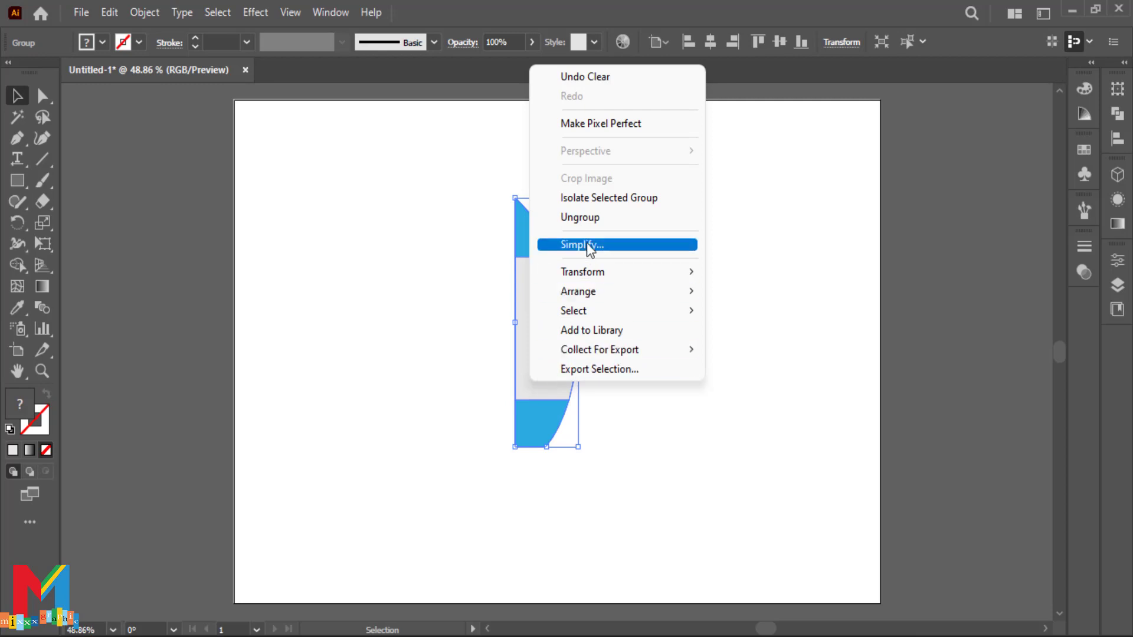
{"action": "left_click", "coordinate": [465, 339]}
Step: Apply the classic 3D Revolve effect to the half body, using Off-Axis Front, 360°, Left Edge and Plastic Shading
{"action": "left_click", "coordinate": [561, 308]}
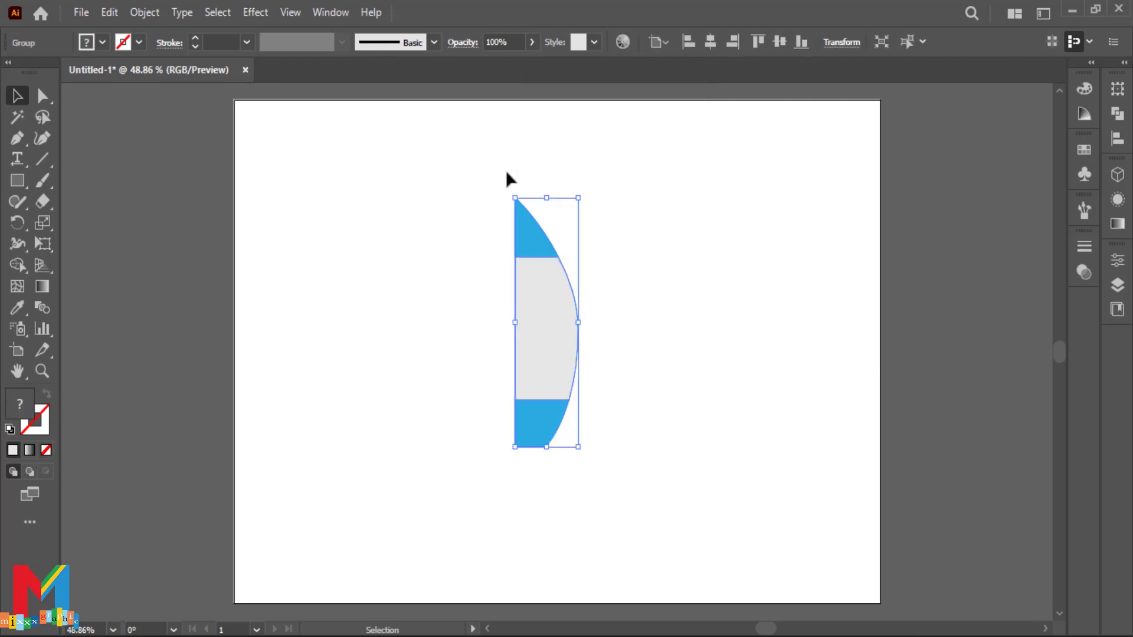
{"action": "left_click", "coordinate": [256, 13]}
{"action": "mouse_move", "coordinate": [306, 112]}
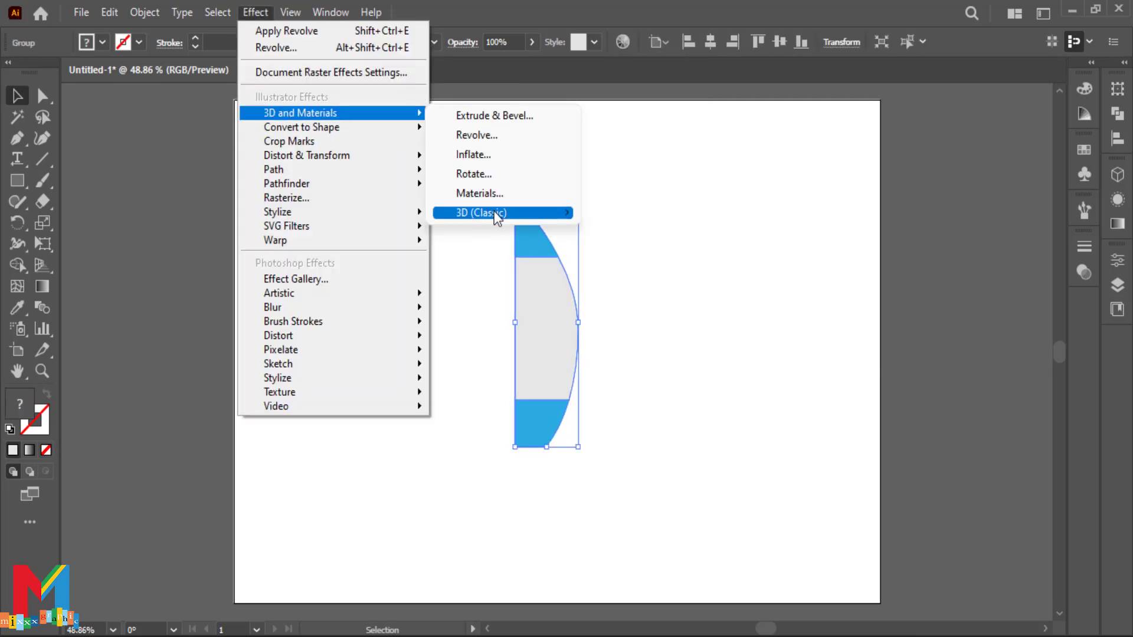
{"action": "mouse_move", "coordinate": [494, 211]}
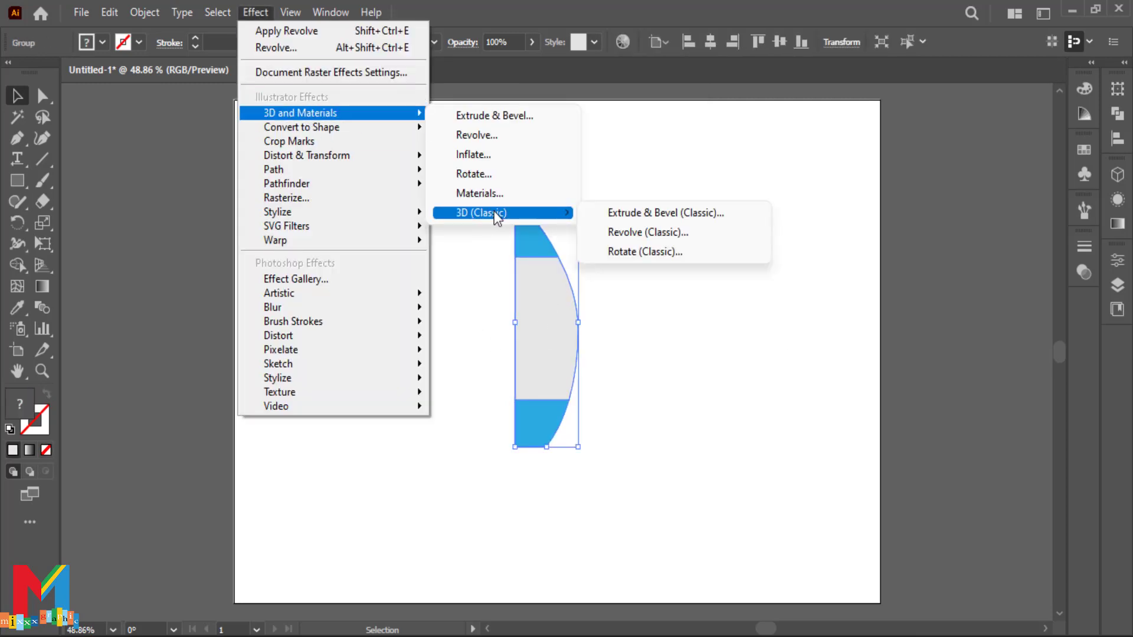
{"action": "left_click", "coordinate": [642, 232]}
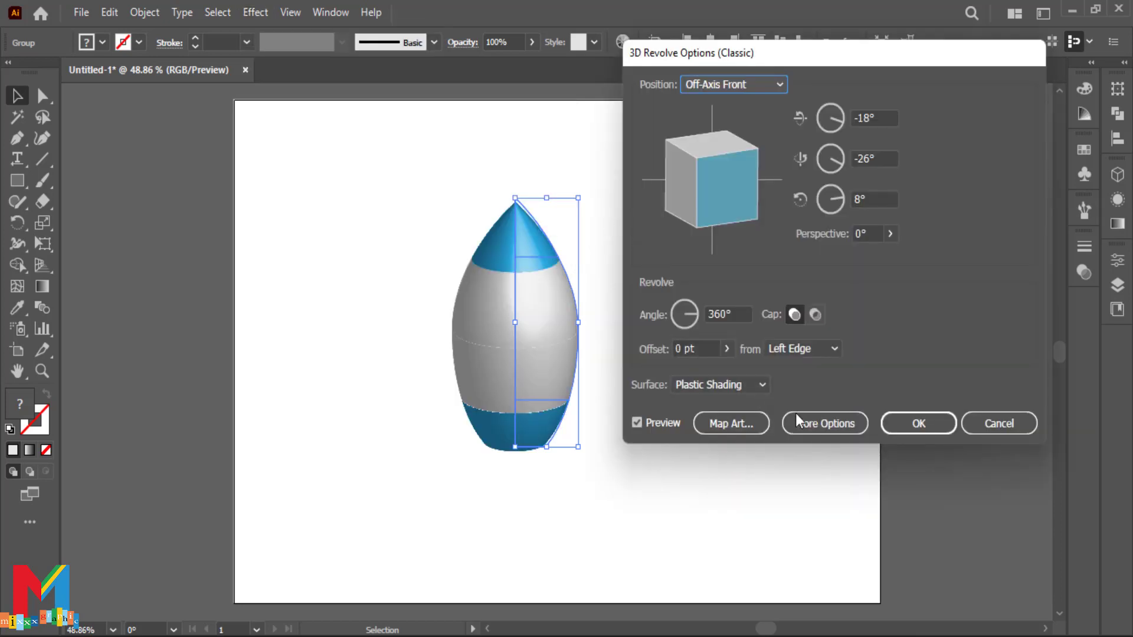
{"action": "left_click", "coordinate": [919, 423]}
Step: Move the revolved rocket body slightly up and to the right
{"action": "left_click", "coordinate": [779, 377]}
{"action": "left_click_drag", "start_coordinate": [513, 364], "coordinate": [545, 347]}
{"action": "left_click", "coordinate": [663, 316]}
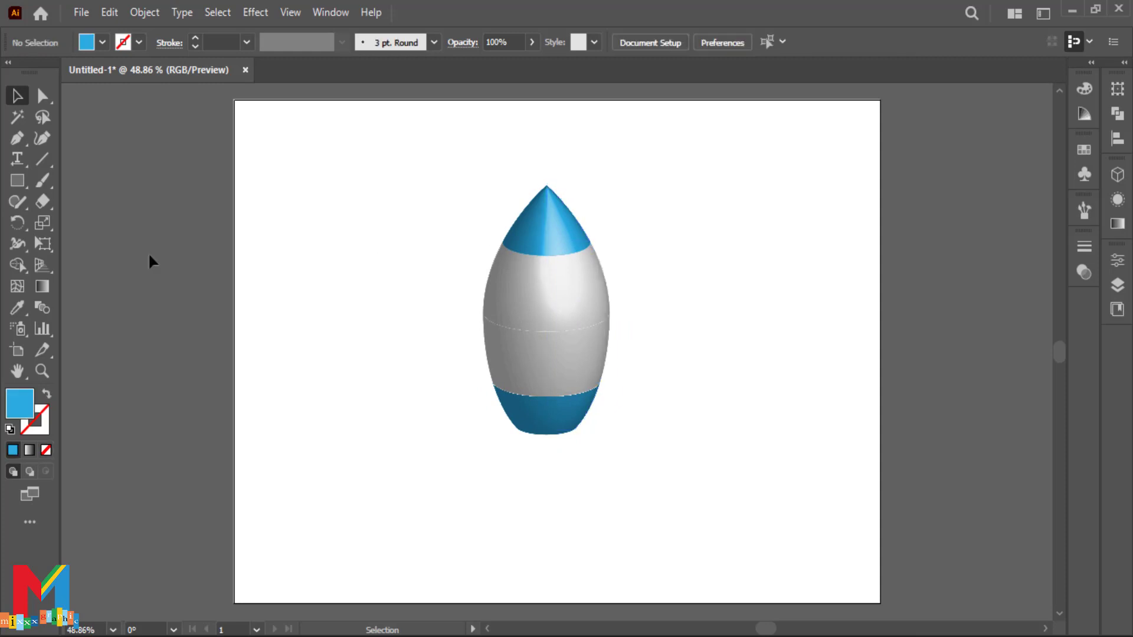
Step: Draw a light blue circle about 221 px across at the artboard's left edge
{"action": "left_click", "coordinate": [17, 180]}
{"action": "left_click", "coordinate": [79, 224]}
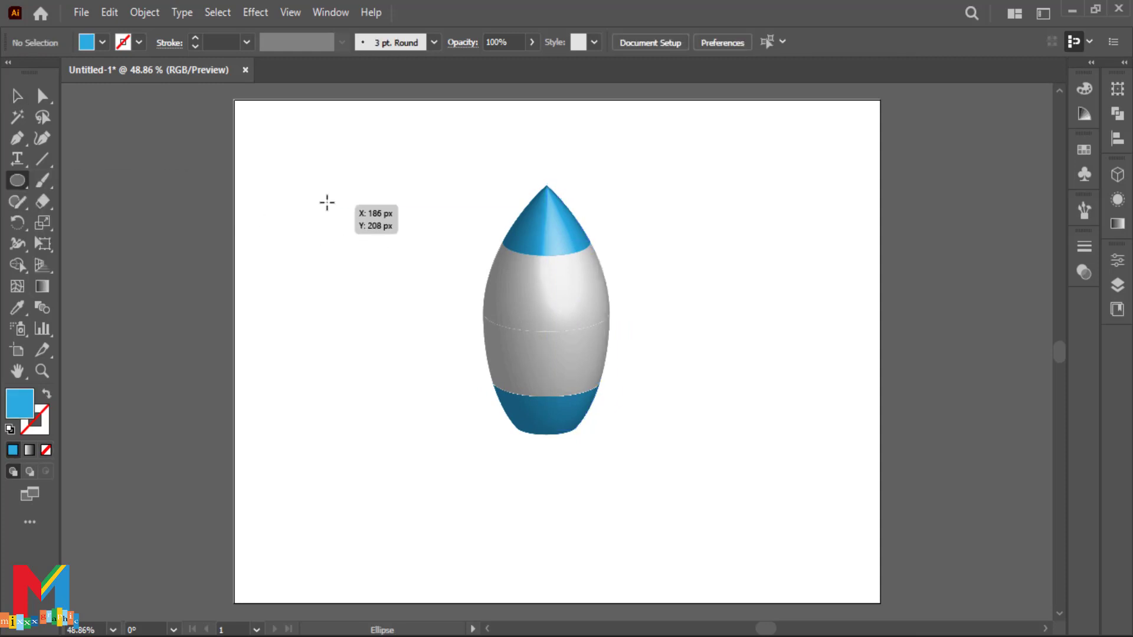
{"action": "left_click_drag", "start_coordinate": [331, 199], "coordinate": [228, 311]}
{"action": "left_click", "coordinate": [21, 101]}
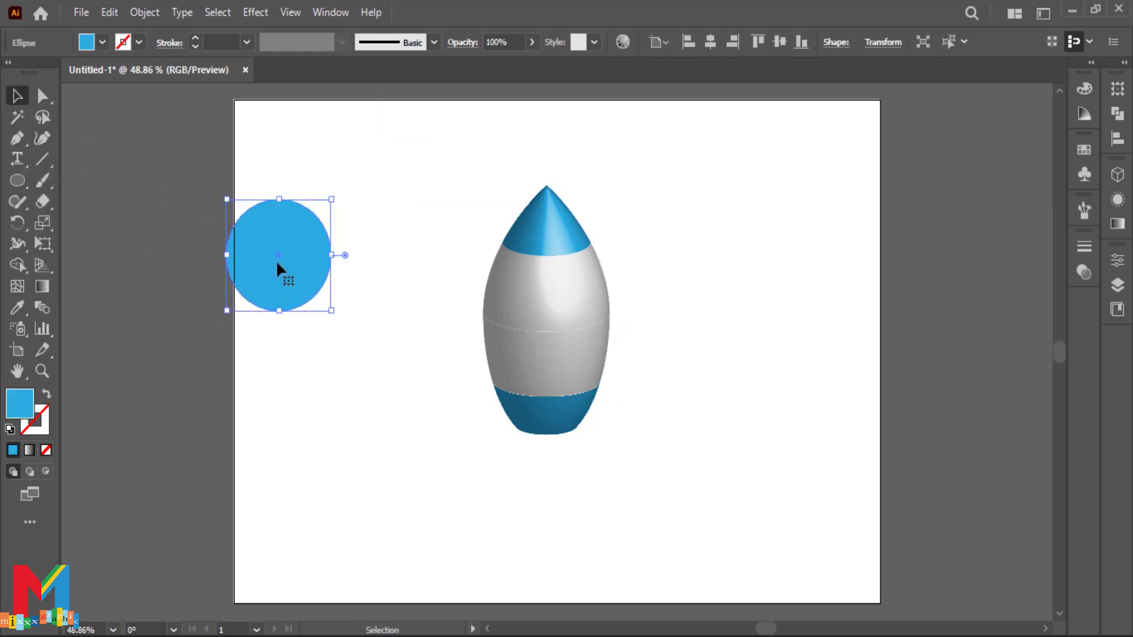
Step: Duplicate the blue circle and place the copy overlapping it, offset down and to the right
{"action": "left_click_drag", "start_coordinate": [306, 264], "coordinate": [332, 300]}
{"action": "left_click", "coordinate": [370, 413]}
{"action": "left_click_drag", "start_coordinate": [391, 197], "coordinate": [282, 395]}
{"action": "left_click", "coordinate": [281, 394]}
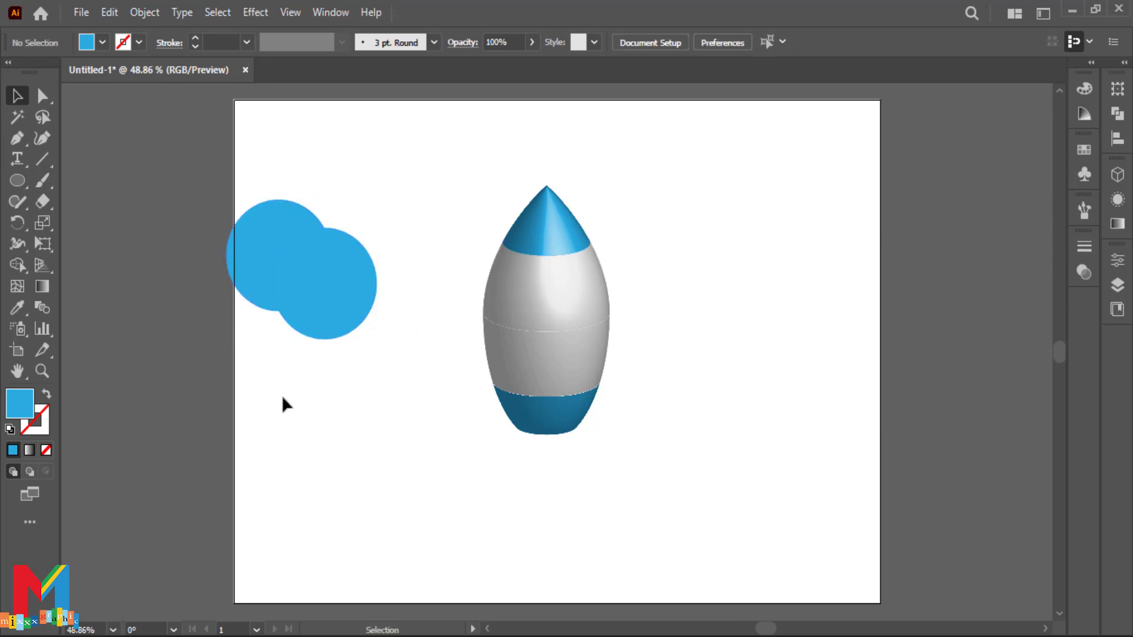
{"action": "left_click", "coordinate": [327, 298]}
Step: Draw a tall rectangle over the right part of the two circles and fill it with orange
{"action": "left_click_drag", "start_coordinate": [17, 180], "coordinate": [88, 179]}
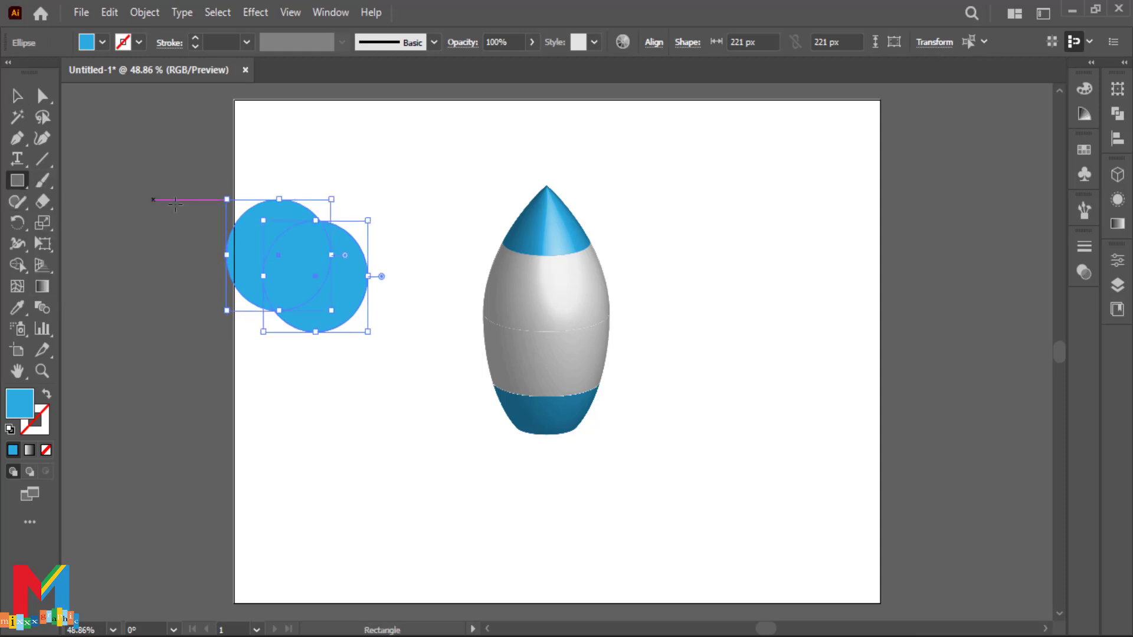
{"action": "left_click_drag", "start_coordinate": [407, 159], "coordinate": [286, 397]}
{"action": "left_click", "coordinate": [102, 43]}
{"action": "left_click", "coordinate": [162, 72]}
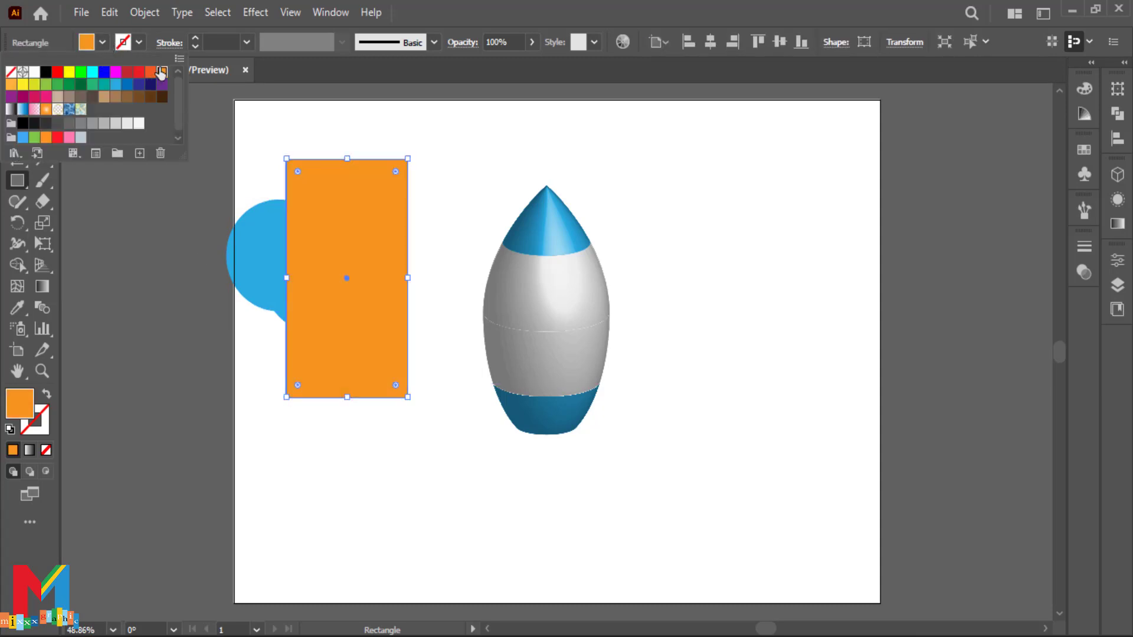
{"action": "left_click", "coordinate": [3, 578]}
{"action": "left_click", "coordinate": [19, 102]}
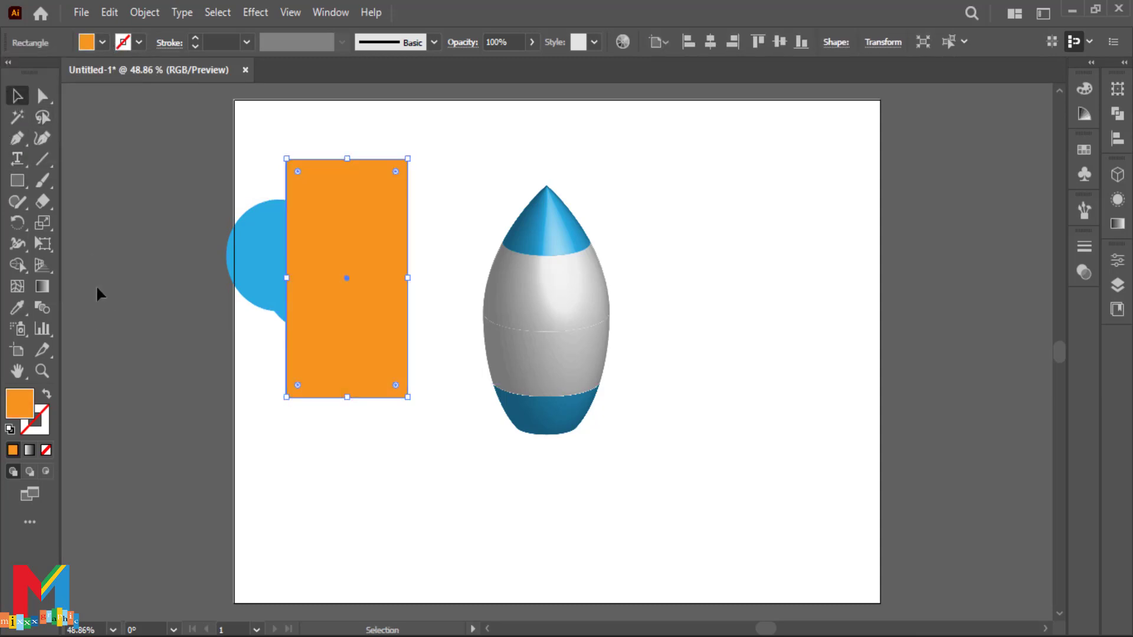
Step: Use Shape Builder on the circles and rectangle to cut out a blue crescent fin, and discard the remaining parts
{"action": "left_click_drag", "start_coordinate": [443, 137], "coordinate": [223, 356]}
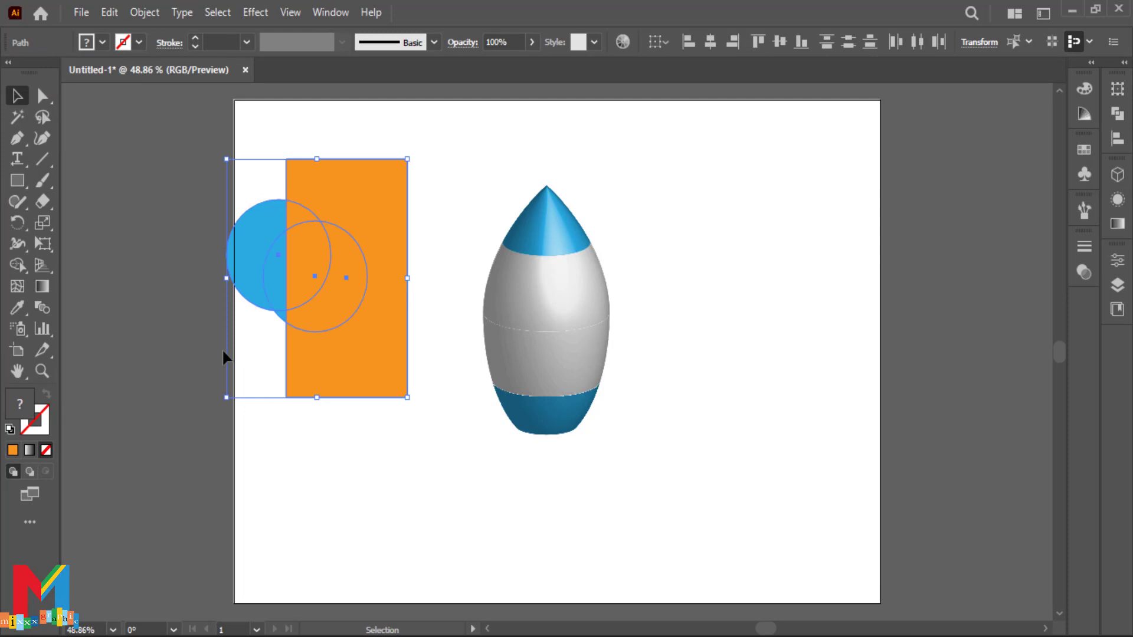
{"action": "left_click", "coordinate": [17, 265]}
{"action": "mouse_move", "coordinate": [350, 451]}
{"action": "left_mouse_down"}
{"action": "mouse_move", "coordinate": [336, 319]}
{"action": "mouse_move", "coordinate": [344, 278]}
{"action": "mouse_move", "coordinate": [303, 223]}
{"action": "mouse_move", "coordinate": [317, 256]}
{"action": "mouse_move", "coordinate": [306, 299]}
{"action": "mouse_move", "coordinate": [285, 314]}
{"action": "mouse_move", "coordinate": [291, 303]}
{"action": "mouse_move", "coordinate": [306, 396]}
{"action": "mouse_move", "coordinate": [317, 409]}
{"action": "mouse_move", "coordinate": [469, 422]}
{"action": "left_mouse_up"}
{"action": "key", "text": "v"}
{"action": "left_click", "coordinate": [340, 225]}
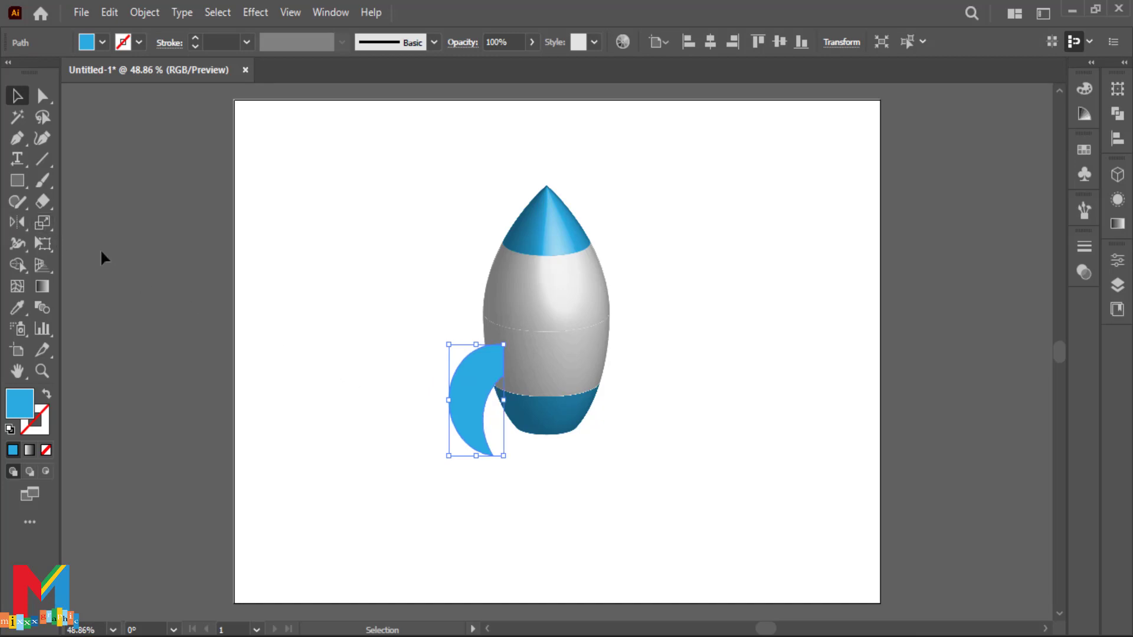
Step: Create a horizontally mirrored copy of the blue fin and place it on the opposite side of the rocket
{"action": "double_click", "coordinate": [17, 222]}
{"action": "left_click", "coordinate": [469, 412]}
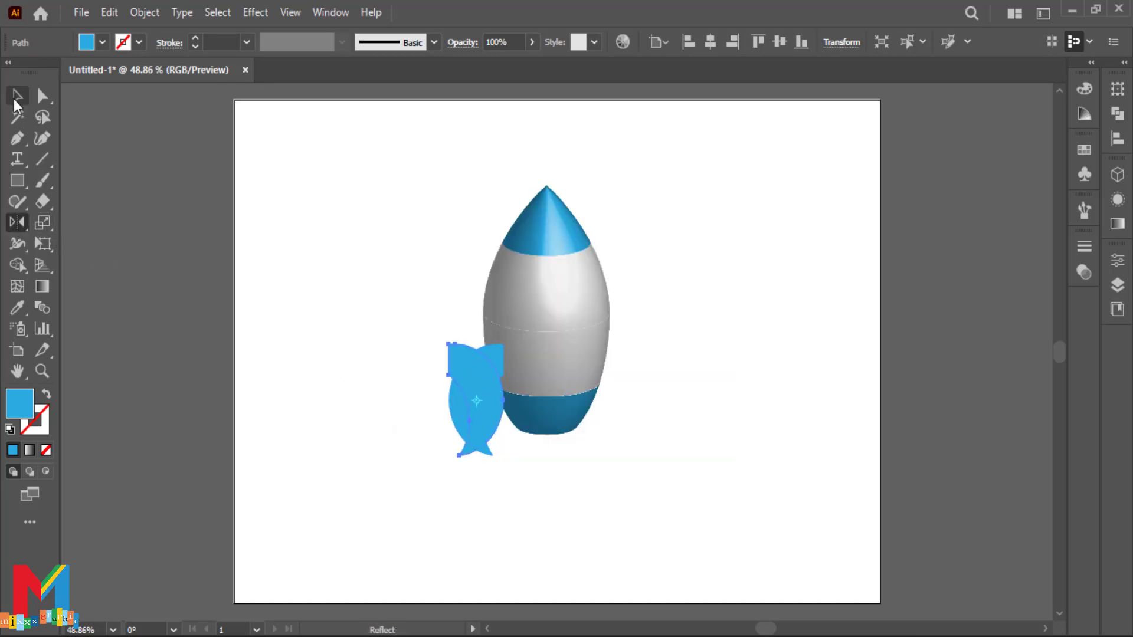
{"action": "left_click", "coordinate": [17, 98]}
{"action": "left_click_drag", "start_coordinate": [476, 400], "coordinate": [624, 392]}
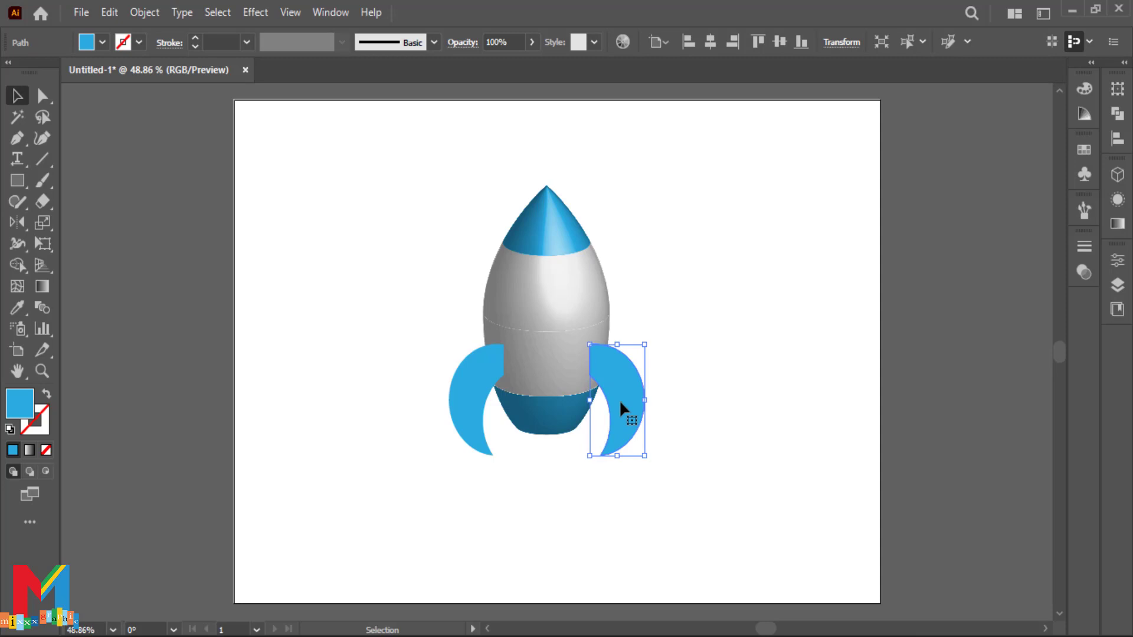
Step: Select both fins and send them behind the rocket body
{"action": "left_click", "coordinate": [470, 416], "text": "shift"}
{"action": "right_click", "coordinate": [469, 411]}
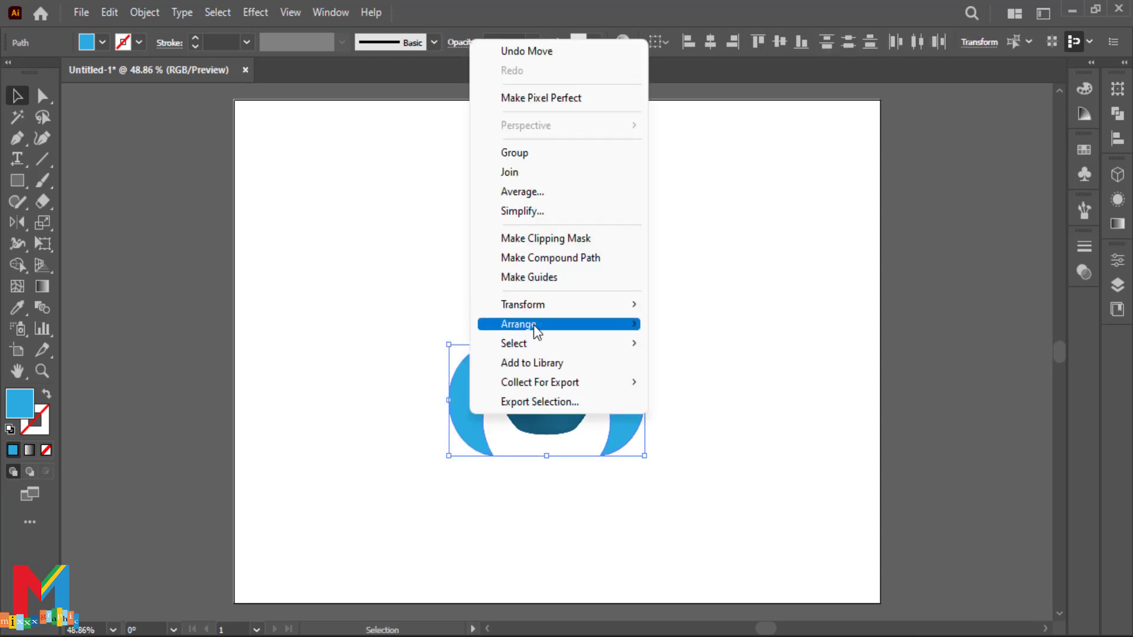
{"action": "mouse_move", "coordinate": [534, 325]}
{"action": "left_click", "coordinate": [682, 379]}
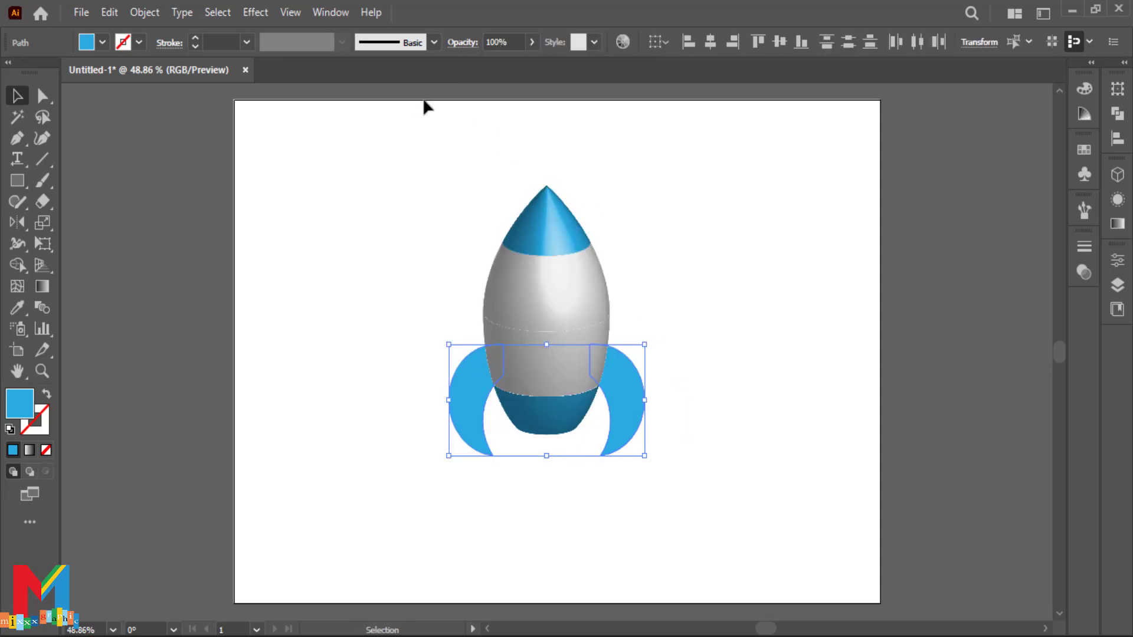
Step: Apply the 3D Inflate effect to both fins with a depth of 0 px and the Front rotation preset
{"action": "left_click", "coordinate": [260, 12]}
{"action": "mouse_move", "coordinate": [328, 115]}
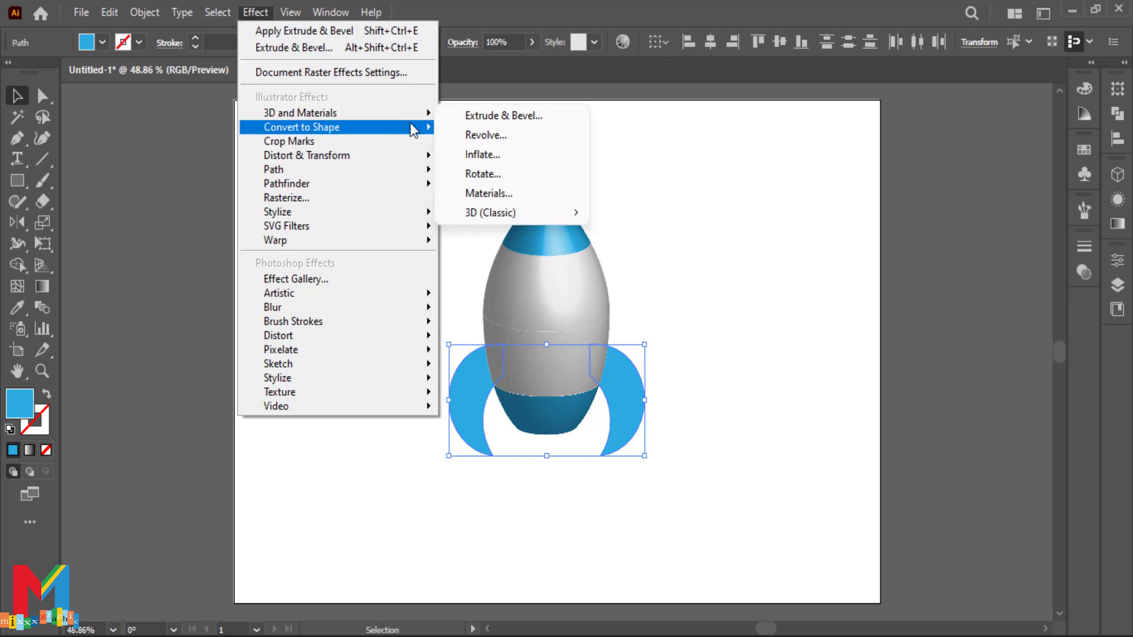
{"action": "left_click", "coordinate": [508, 138]}
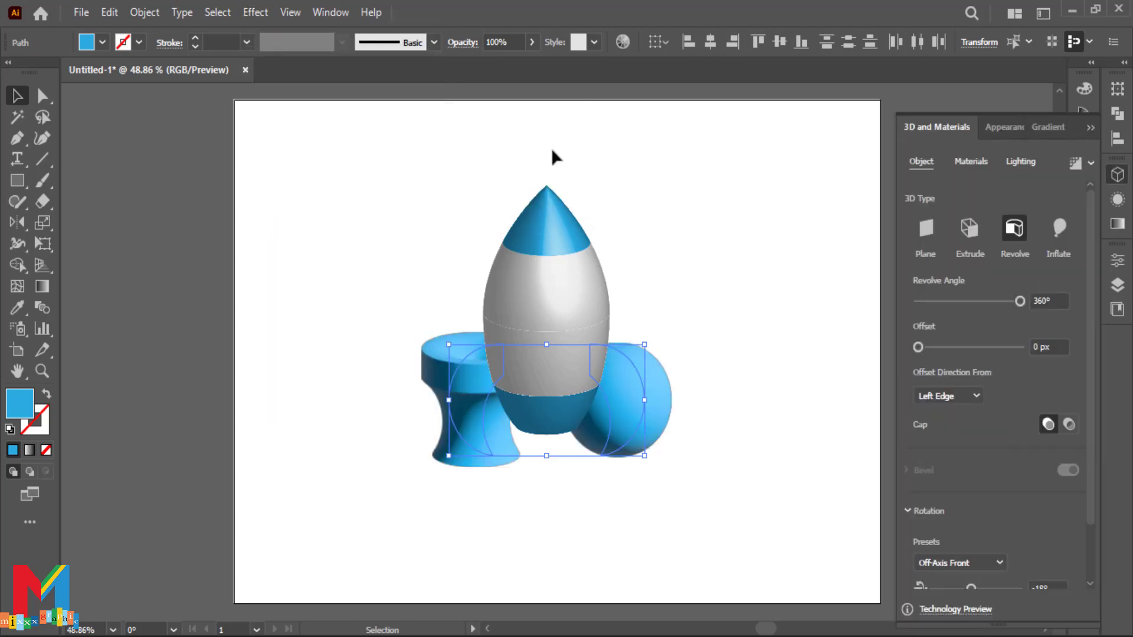
{"action": "left_click", "coordinate": [1053, 232]}
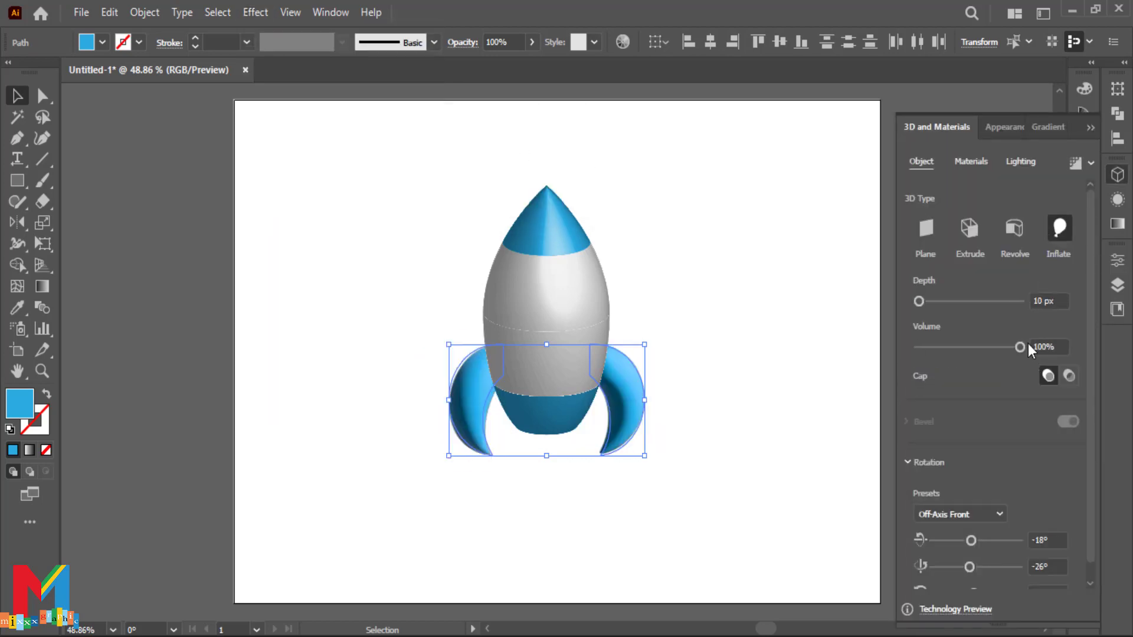
{"action": "scroll", "coordinate": [1005, 427], "scroll_direction": "down", "scroll_amount": 1}
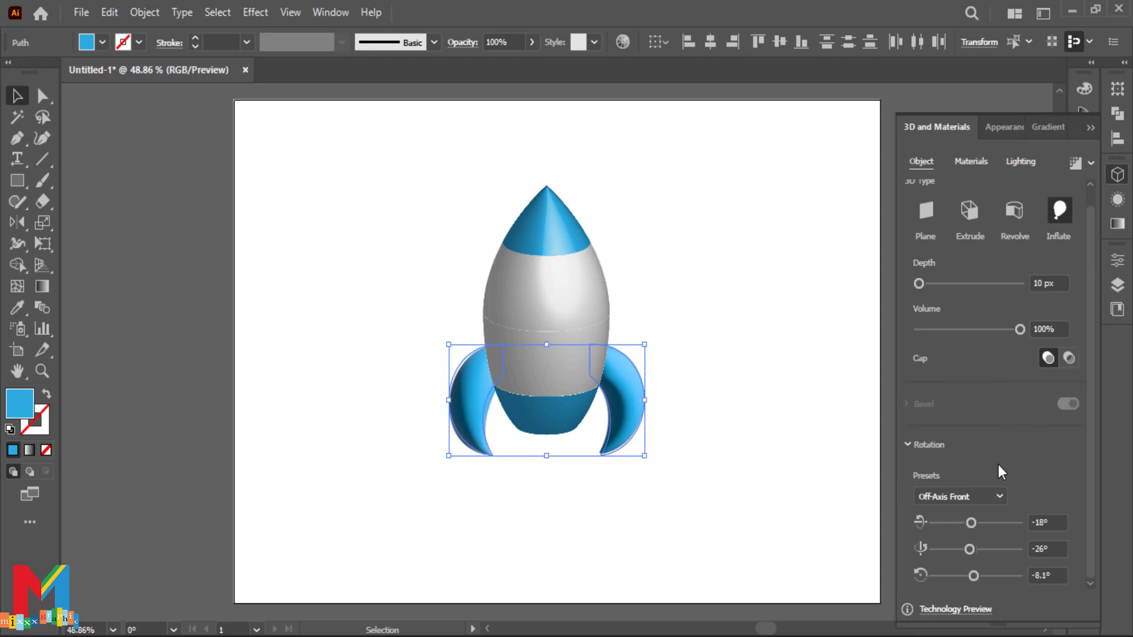
{"action": "left_click", "coordinate": [954, 495]}
{"action": "left_click", "coordinate": [963, 179]}
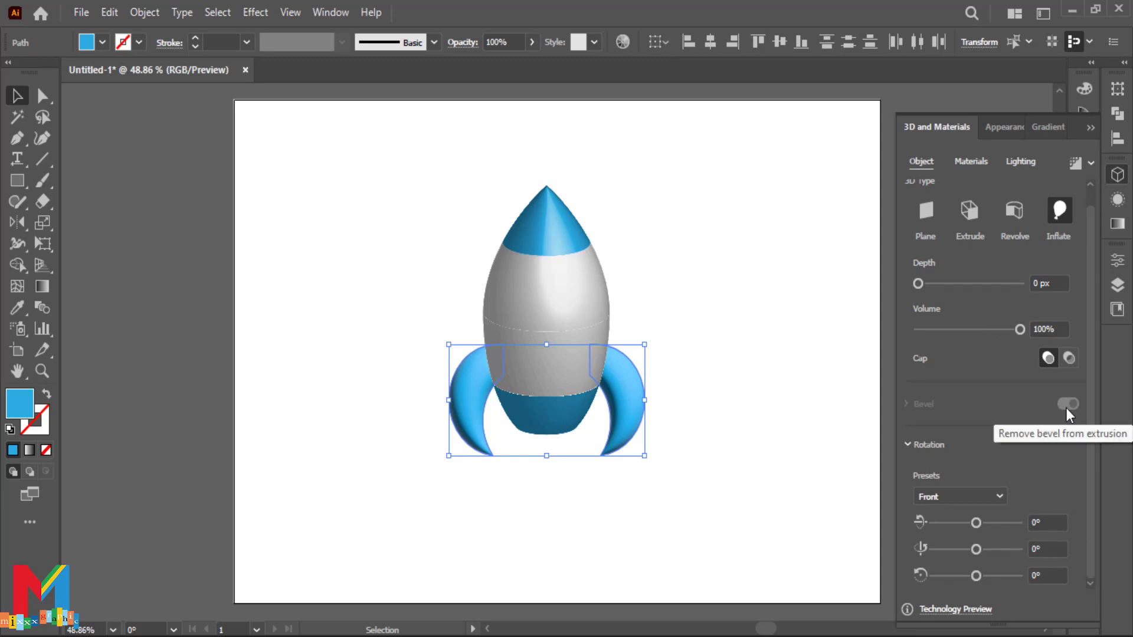
Step: Try lighting the fins with a rotation of 75° and an intensity of 60%
{"action": "left_click", "coordinate": [982, 166]}
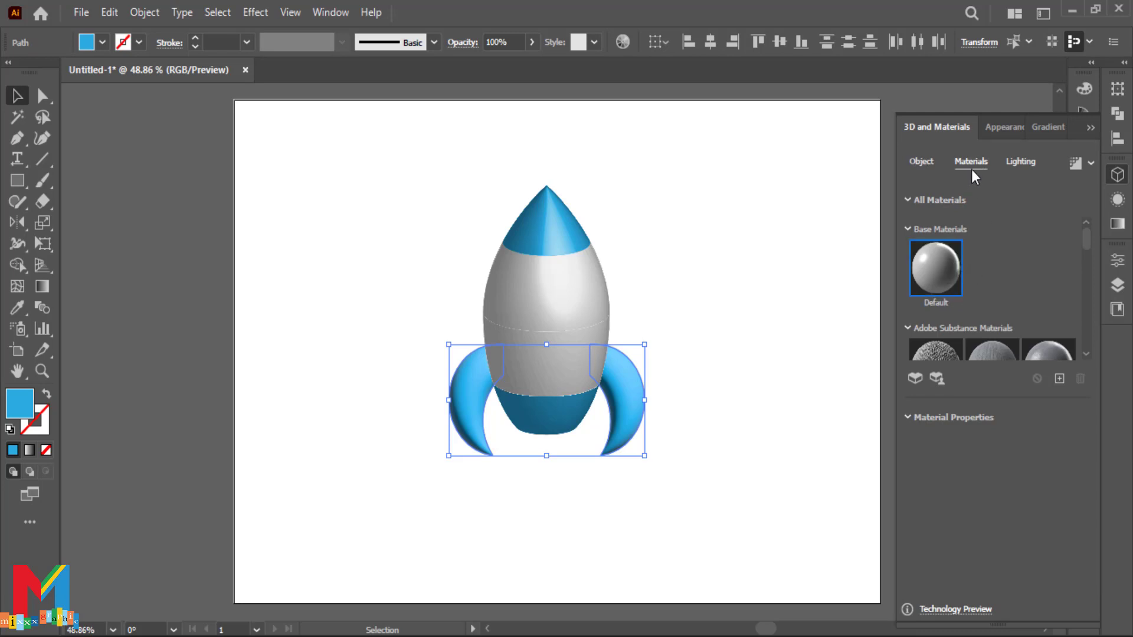
{"action": "left_click", "coordinate": [1025, 168]}
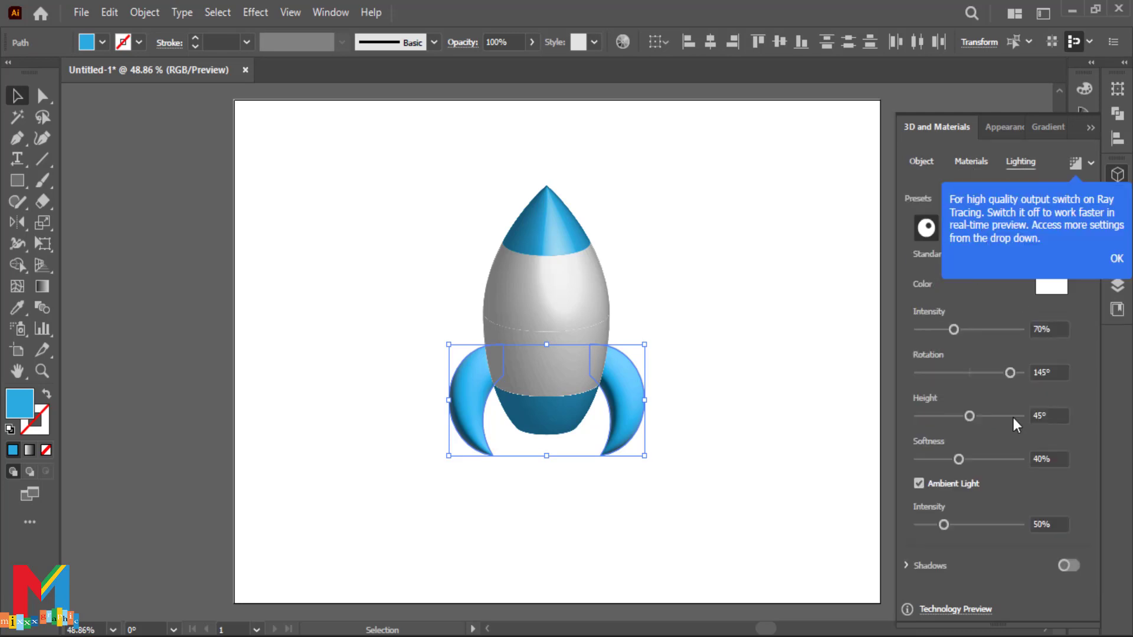
{"action": "left_click_drag", "start_coordinate": [1010, 372], "coordinate": [990, 372]}
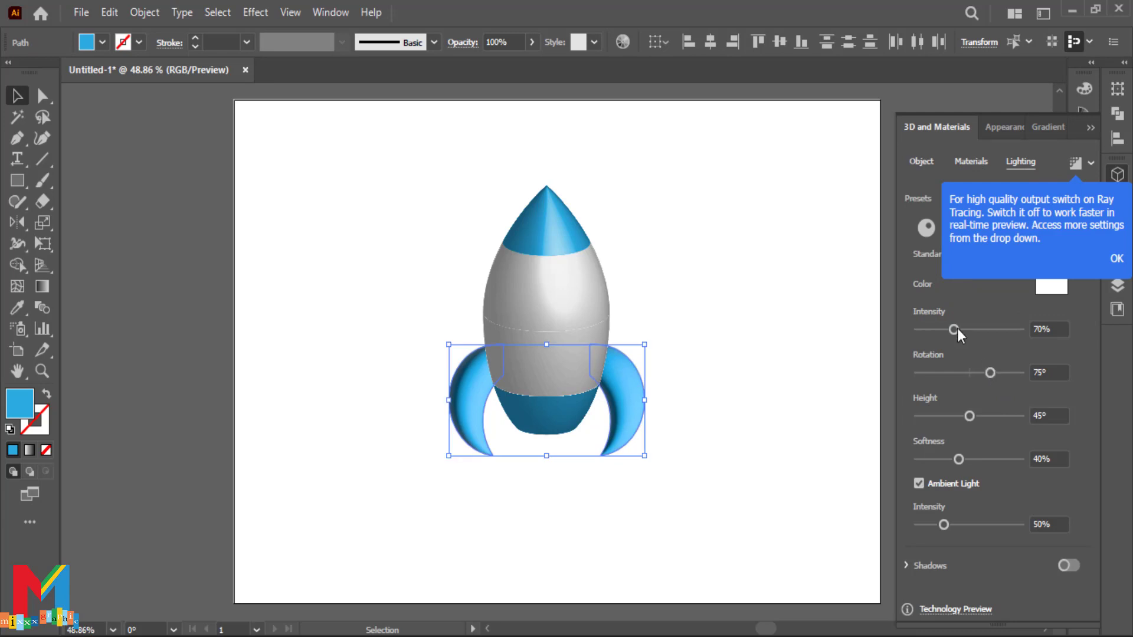
{"action": "mouse_move", "coordinate": [957, 329]}
{"action": "left_mouse_down"}
{"action": "mouse_move", "coordinate": [982, 330]}
{"action": "mouse_move", "coordinate": [951, 331]}
{"action": "left_mouse_up"}
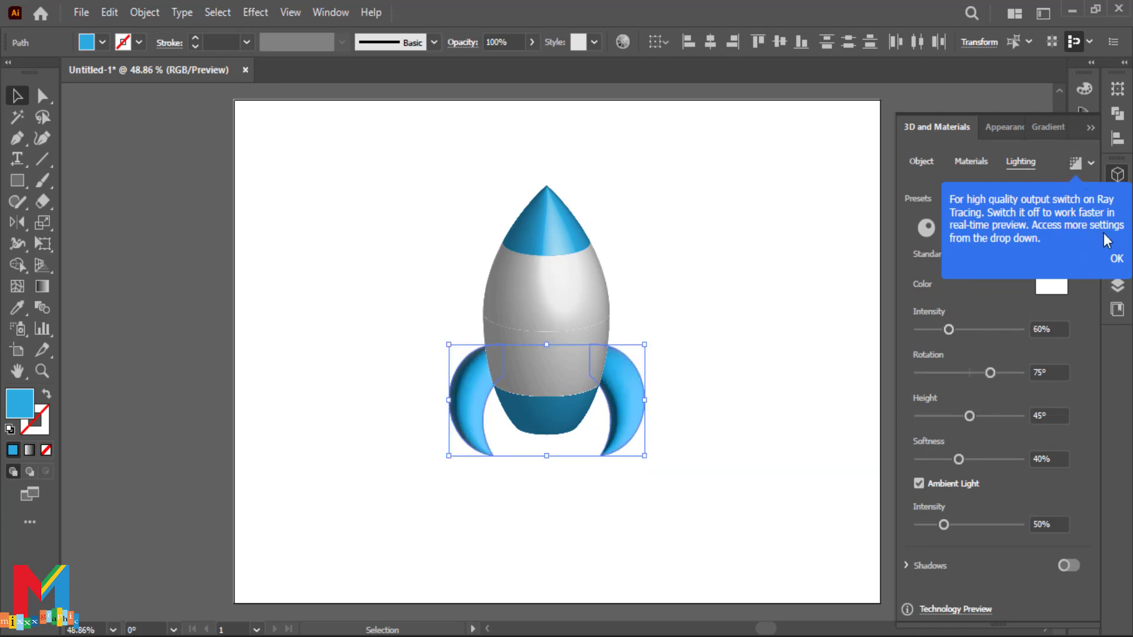
{"action": "left_click", "coordinate": [1091, 170]}
{"action": "left_click", "coordinate": [921, 162]}
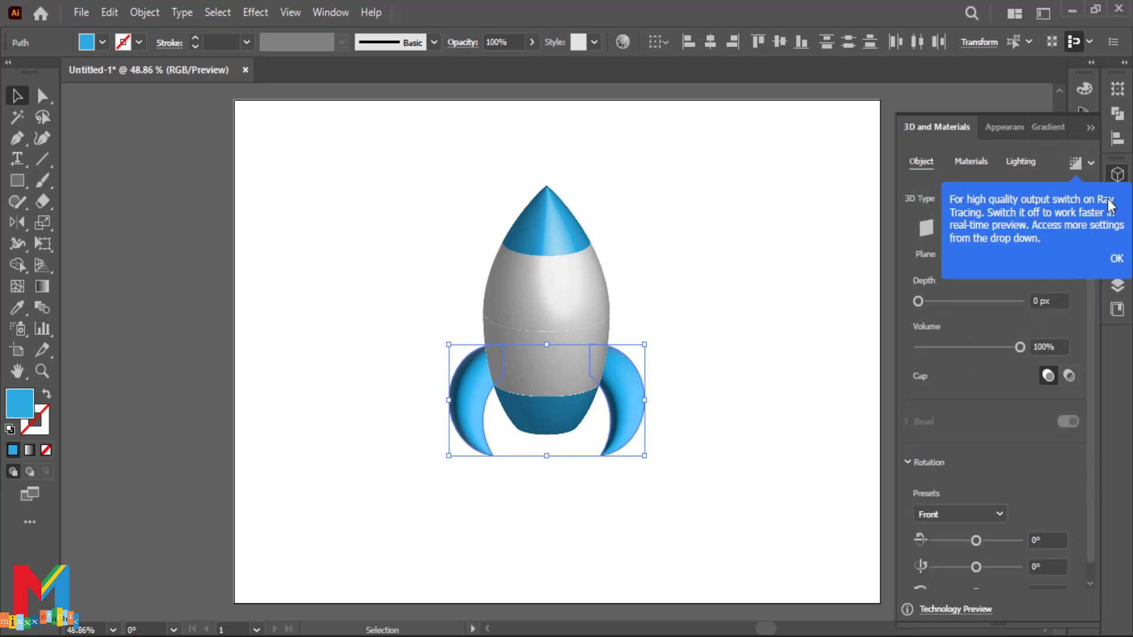
{"action": "left_click", "coordinate": [1116, 258]}
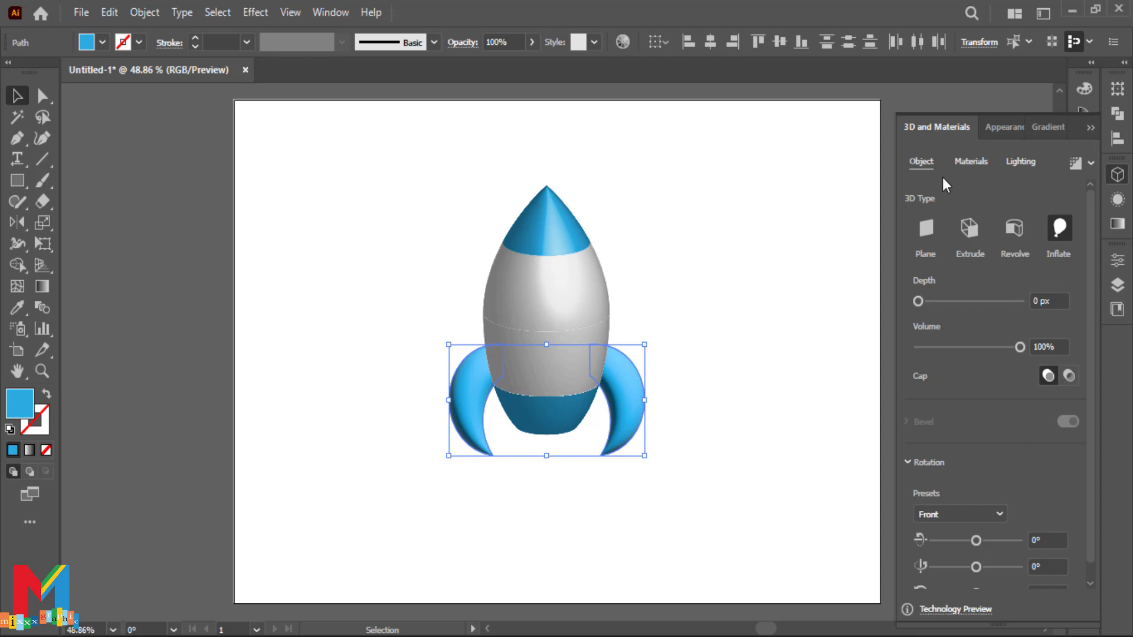
Step: Try Diffuse and Standard lighting on the fins, with 45° rotation, 40° height, 61% softness and 36% ambient intensity for Standard
{"action": "left_click", "coordinate": [1020, 162]}
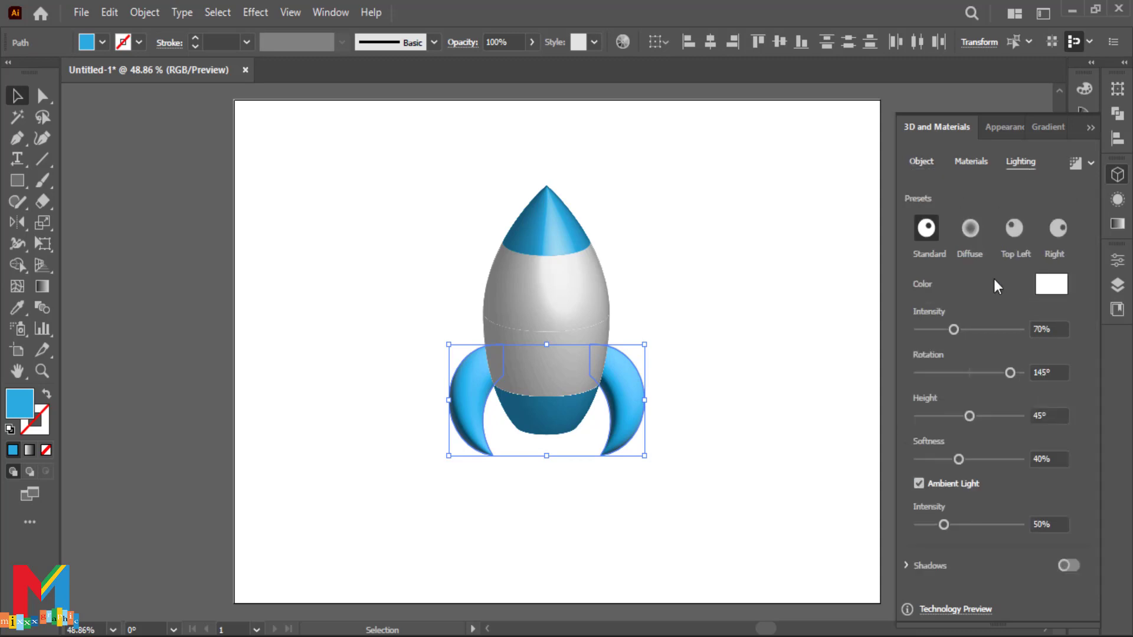
{"action": "left_click", "coordinate": [973, 229]}
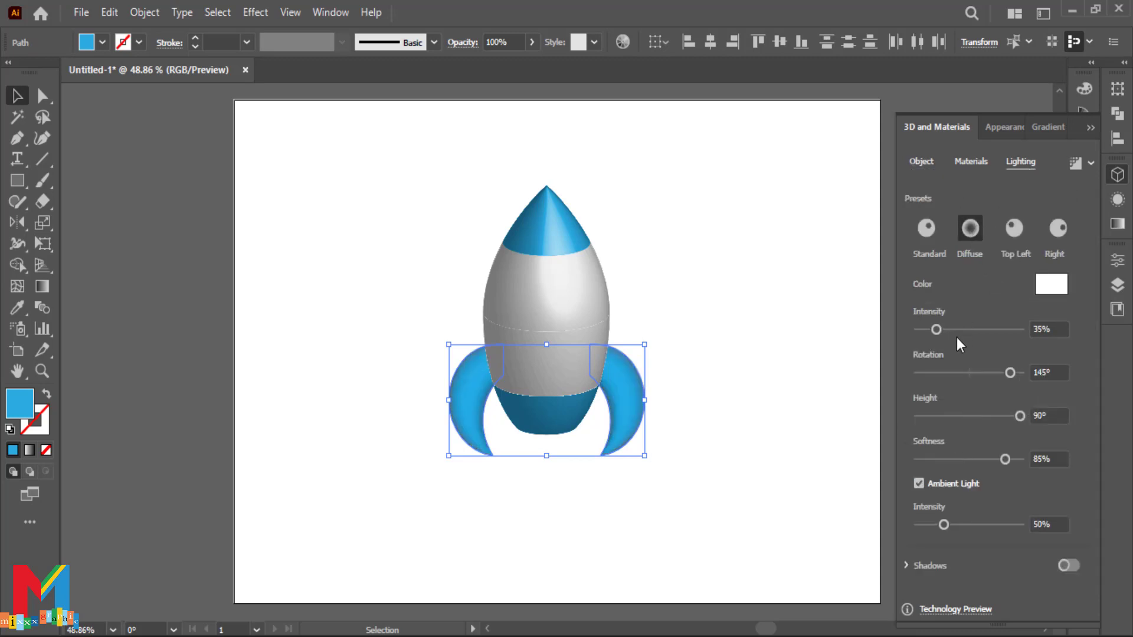
{"action": "mouse_move", "coordinate": [953, 329]}
{"action": "left_mouse_down"}
{"action": "mouse_move", "coordinate": [965, 325]}
{"action": "mouse_move", "coordinate": [943, 326]}
{"action": "left_mouse_up"}
{"action": "left_click", "coordinate": [928, 229]}
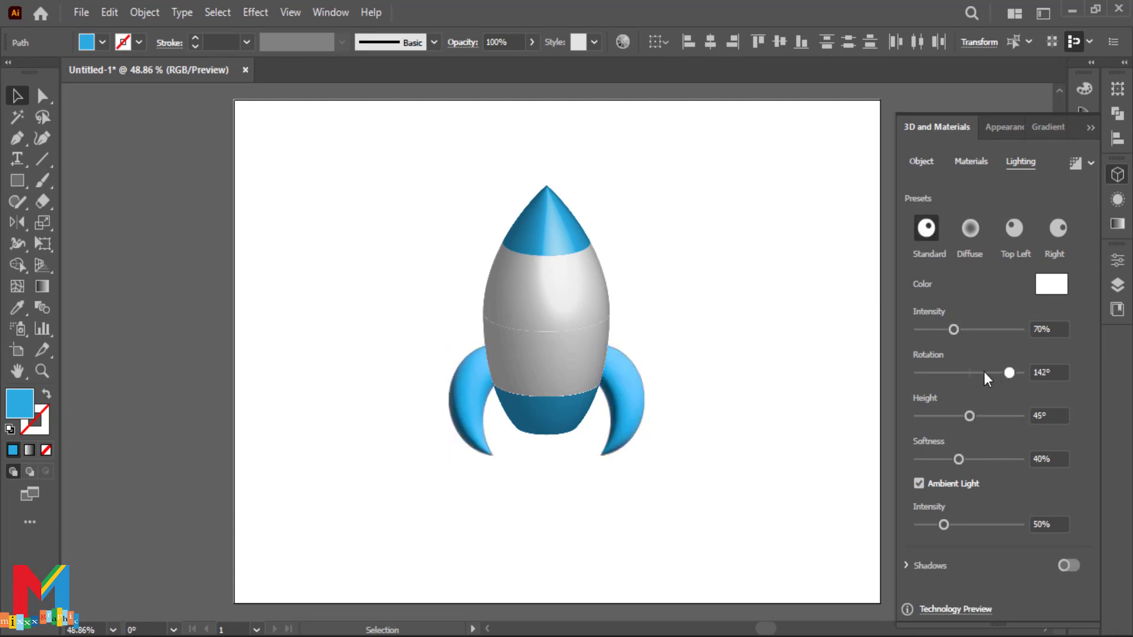
{"action": "left_click_drag", "start_coordinate": [983, 372], "coordinate": [980, 373]}
{"action": "mouse_move", "coordinate": [971, 416]}
{"action": "left_mouse_down"}
{"action": "mouse_move", "coordinate": [992, 417]}
{"action": "mouse_move", "coordinate": [963, 416]}
{"action": "left_mouse_up"}
{"action": "left_click_drag", "start_coordinate": [957, 460], "coordinate": [980, 459]}
{"action": "mouse_move", "coordinate": [948, 526]}
{"action": "left_mouse_down"}
{"action": "mouse_move", "coordinate": [988, 526]}
{"action": "mouse_move", "coordinate": [940, 524]}
{"action": "left_mouse_up"}
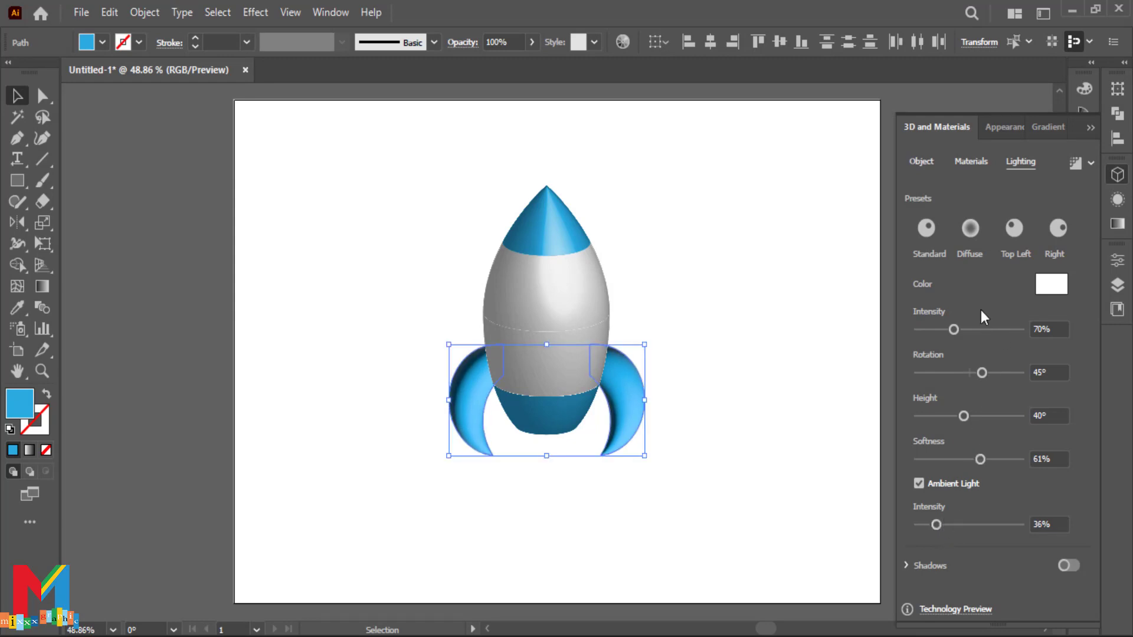
Step: Light the fins with the Top Left preset, setting intensity to 45% and ambient light intensity to 41%
{"action": "left_click", "coordinate": [1015, 238]}
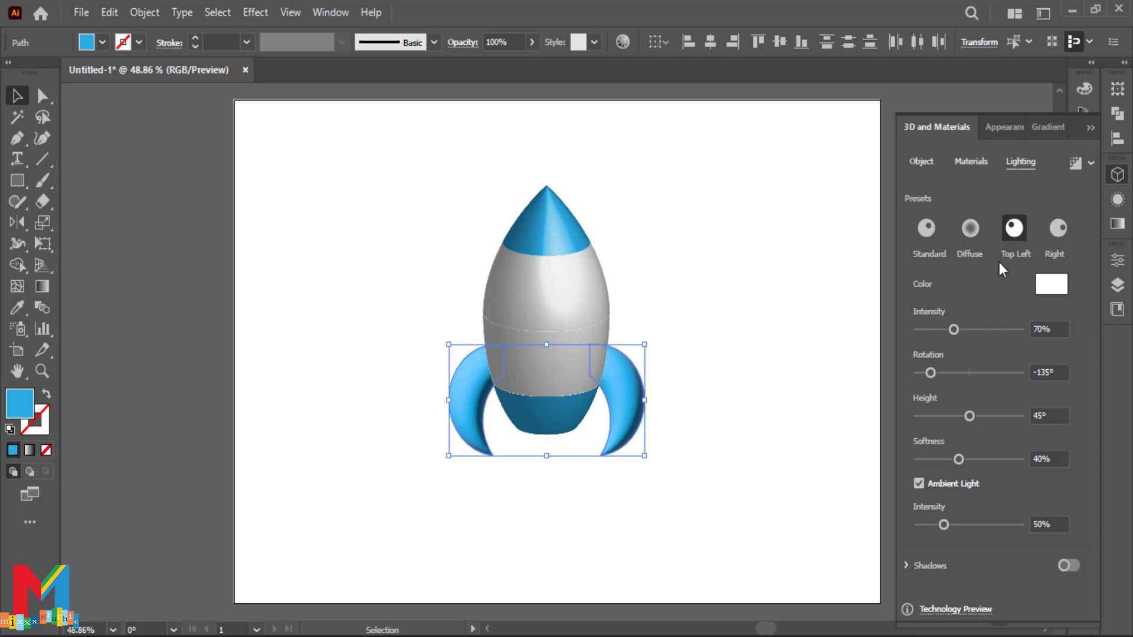
{"action": "left_click_drag", "start_coordinate": [946, 329], "coordinate": [940, 328]}
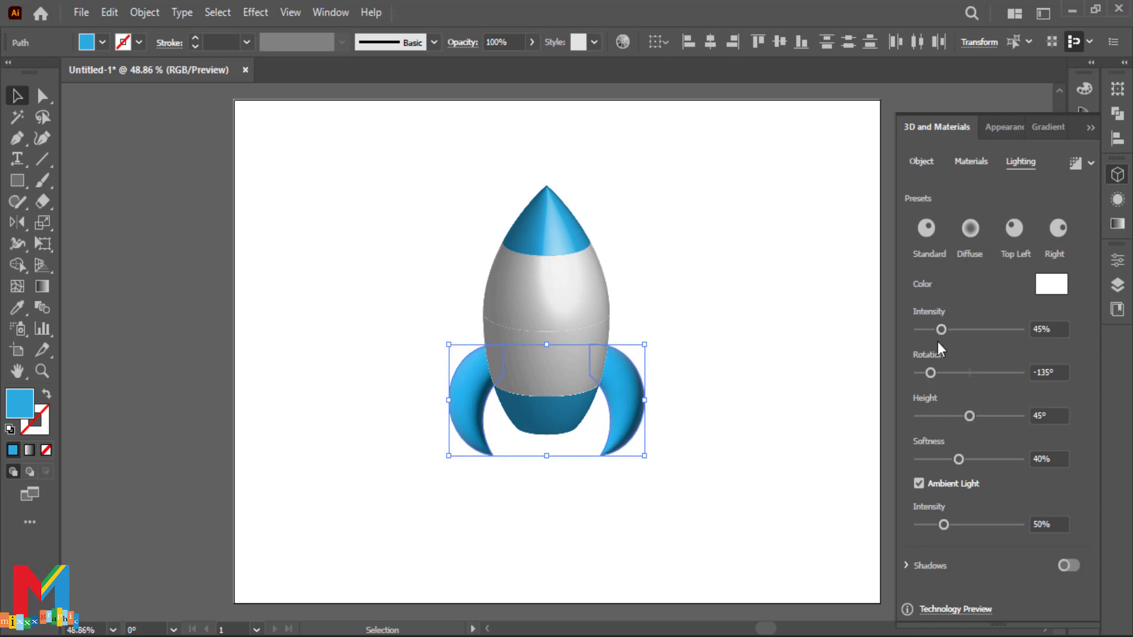
{"action": "left_click_drag", "start_coordinate": [943, 524], "coordinate": [938, 525]}
{"action": "left_click", "coordinate": [823, 427]}
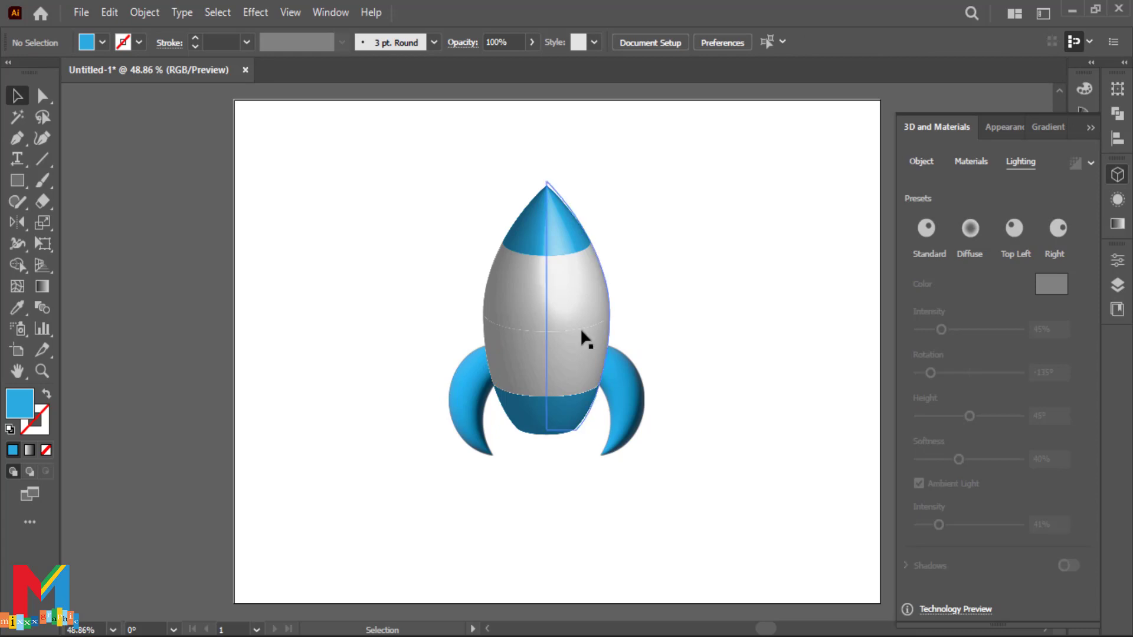
Step: Draw a near-circular ellipse in the empty area beside the rocket and fill it with dark red
{"action": "key", "text": "l"}
{"action": "left_click_drag", "start_coordinate": [389, 206], "coordinate": [321, 278]}
{"action": "left_click", "coordinate": [102, 42]}
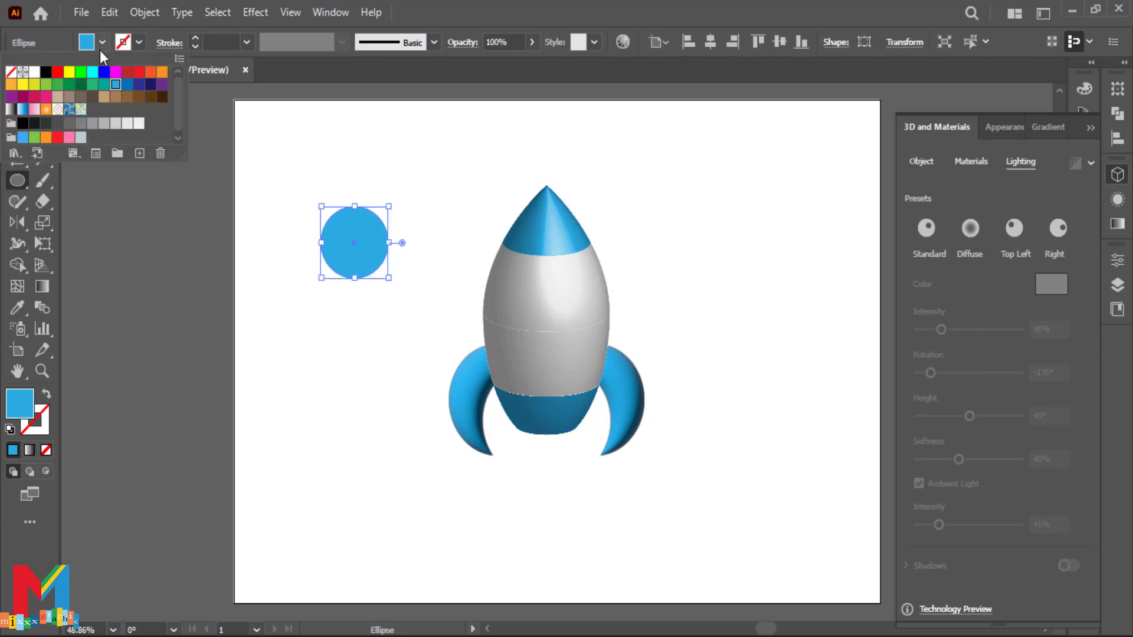
{"action": "left_click", "coordinate": [126, 72]}
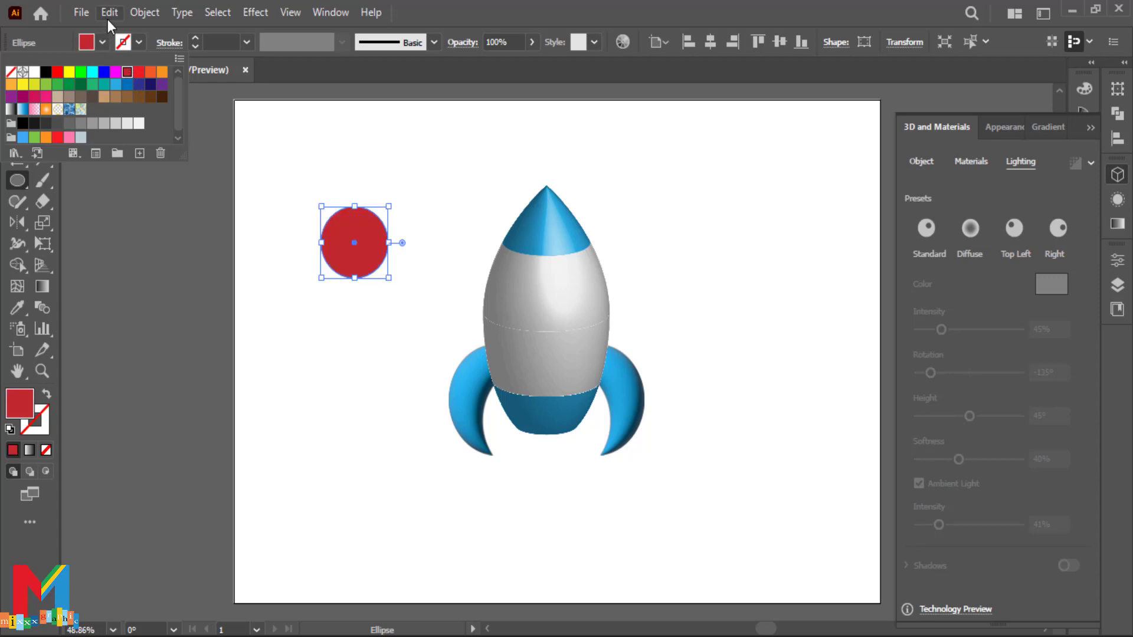
Step: Paste a copy of the red ellipse in place, shrink it about its centre and fill it with white
{"action": "left_click", "coordinate": [107, 19]}
{"action": "left_click", "coordinate": [108, 17]}
{"action": "left_click", "coordinate": [168, 99]}
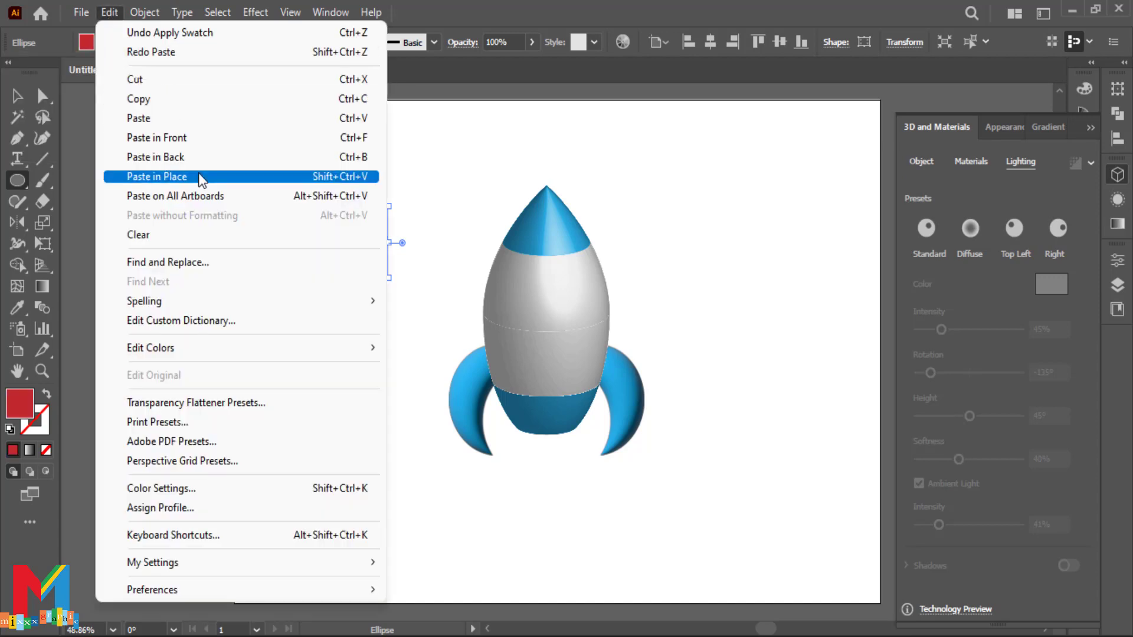
{"action": "left_click", "coordinate": [201, 177]}
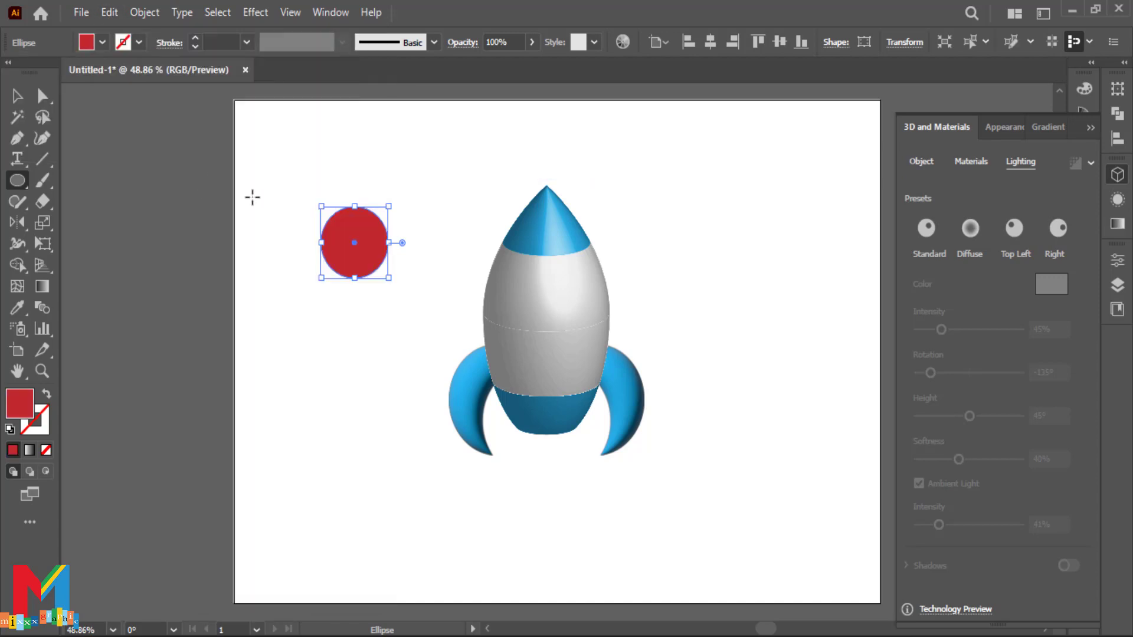
{"action": "mouse_move", "coordinate": [388, 207]}
{"action": "left_mouse_down"}
{"action": "mouse_move", "coordinate": [407, 203]}
{"action": "mouse_move", "coordinate": [381, 203]}
{"action": "left_mouse_up"}
{"action": "left_click", "coordinate": [102, 42]}
{"action": "left_click", "coordinate": [35, 72]}
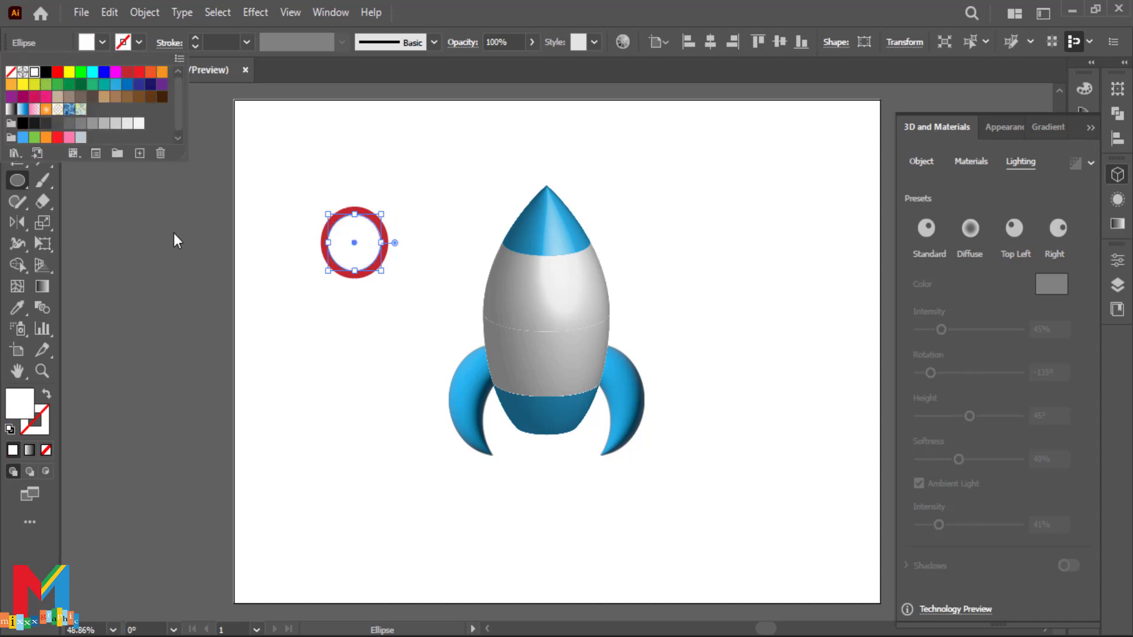
Step: Inflate the red and white ellipses in 3D and place them together as a window on the rocket body
{"action": "key", "text": "v"}
{"action": "left_click_drag", "start_coordinate": [408, 145], "coordinate": [260, 313]}
{"action": "left_click", "coordinate": [919, 163]}
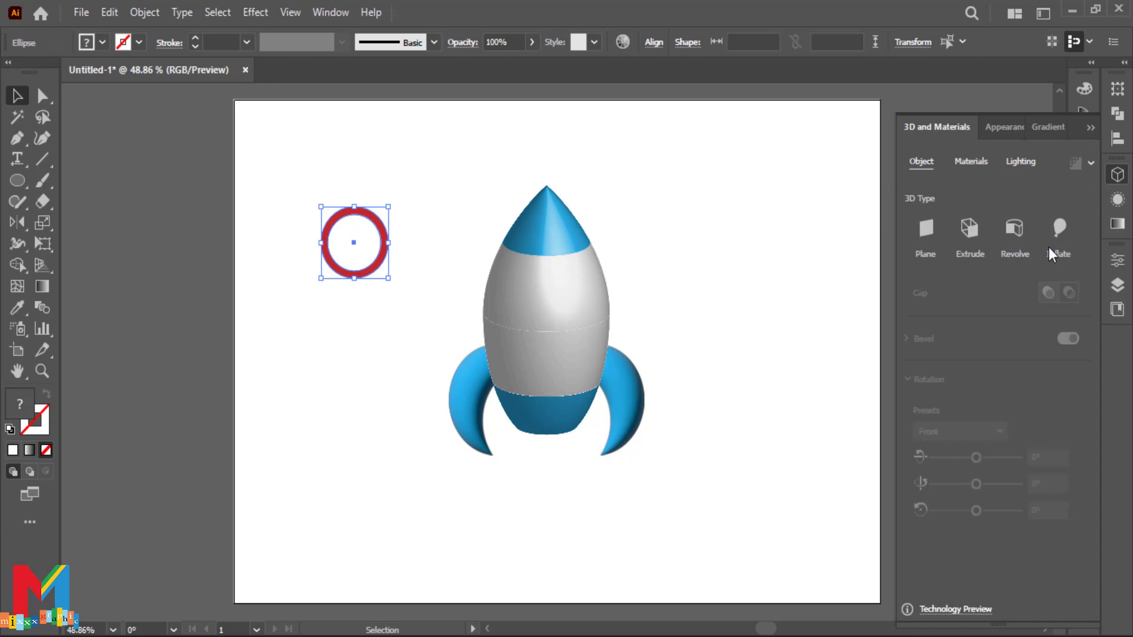
{"action": "left_click", "coordinate": [1056, 236]}
{"action": "left_click_drag", "start_coordinate": [346, 257], "coordinate": [537, 326]}
{"action": "left_click", "coordinate": [695, 297]}
Step: Select the whole rocket with its fins and window and scale it up slightly
{"action": "left_click_drag", "start_coordinate": [674, 236], "coordinate": [356, 484]}
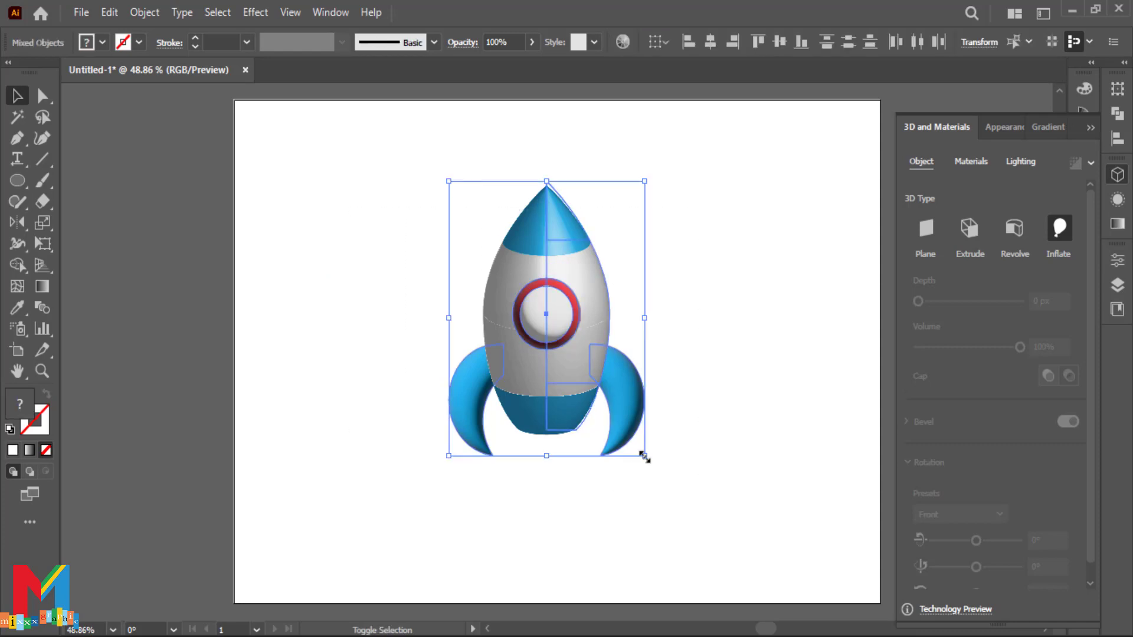
{"action": "left_click_drag", "start_coordinate": [644, 456], "coordinate": [677, 494]}
{"action": "left_click", "coordinate": [752, 379]}
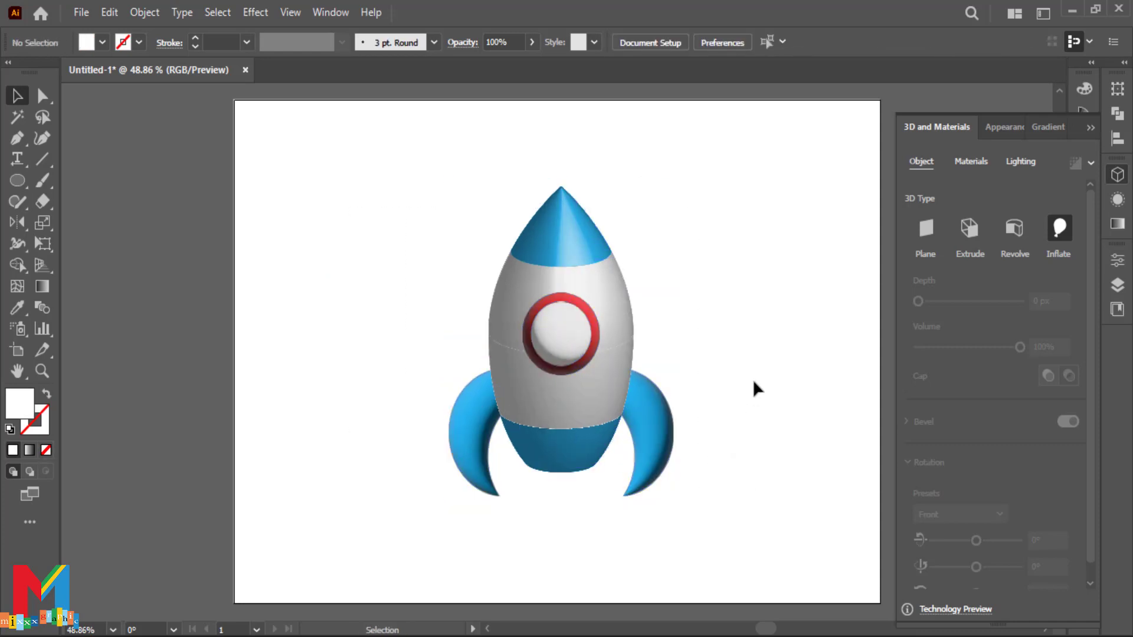
Step: Set the inflate volume of the window's white circle to 54%
{"action": "left_click", "coordinate": [572, 350]}
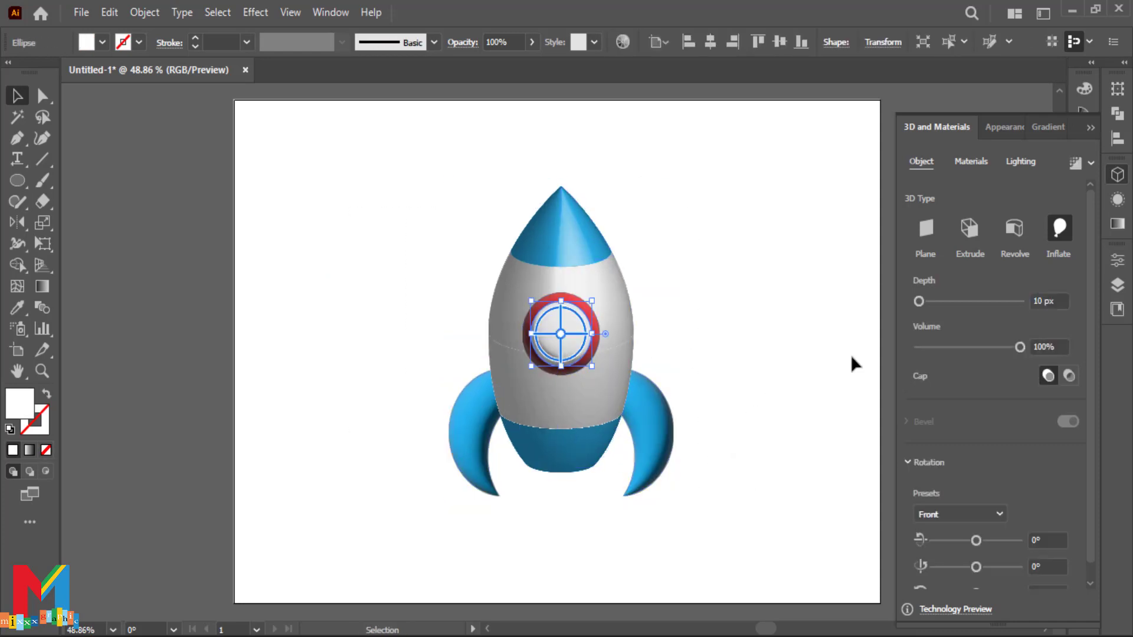
{"action": "left_click_drag", "start_coordinate": [1017, 347], "coordinate": [974, 349]}
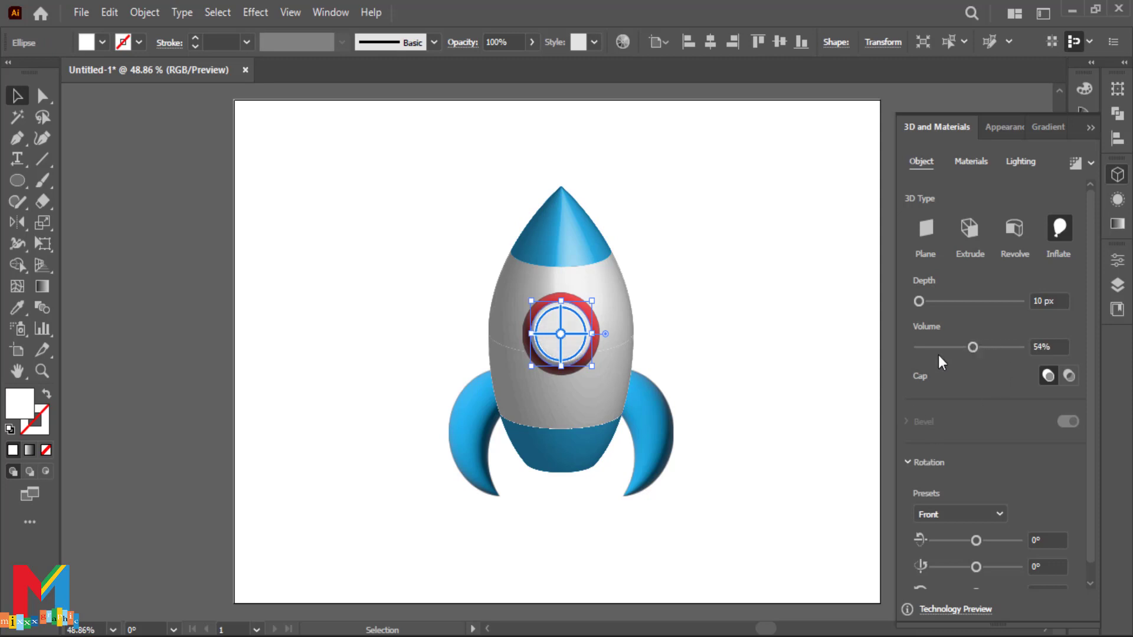
{"action": "left_click", "coordinate": [756, 354]}
Step: Light the window's white circle with the Top Left preset and a light height of 74°
{"action": "left_click", "coordinate": [564, 354]}
{"action": "left_click", "coordinate": [1020, 162]}
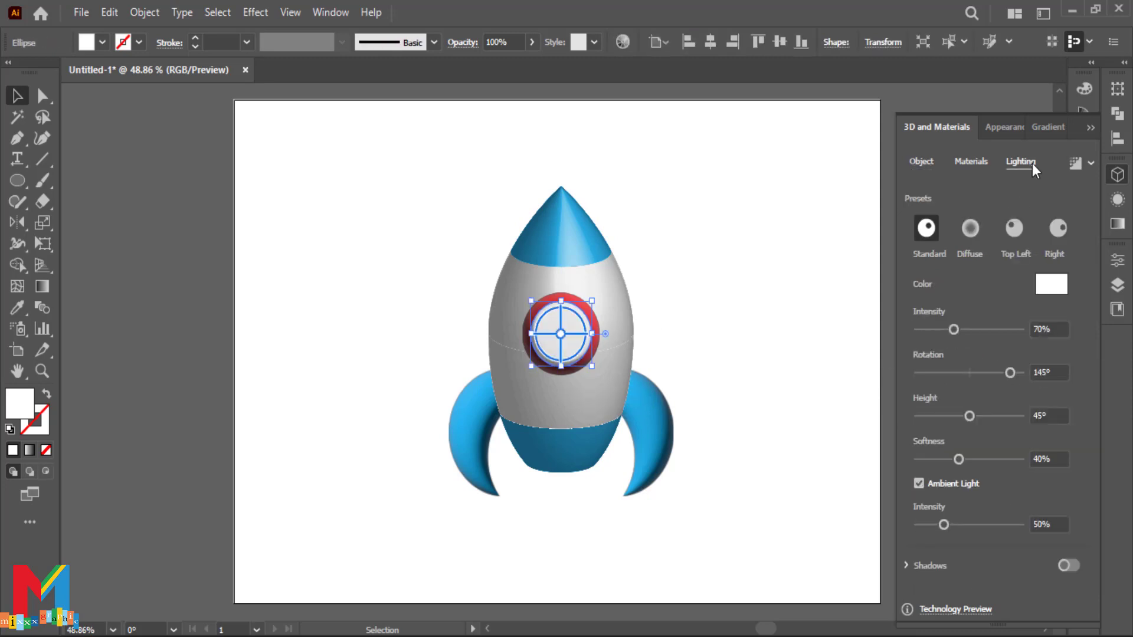
{"action": "left_click", "coordinate": [967, 229]}
{"action": "left_click_drag", "start_coordinate": [932, 334], "coordinate": [966, 333]}
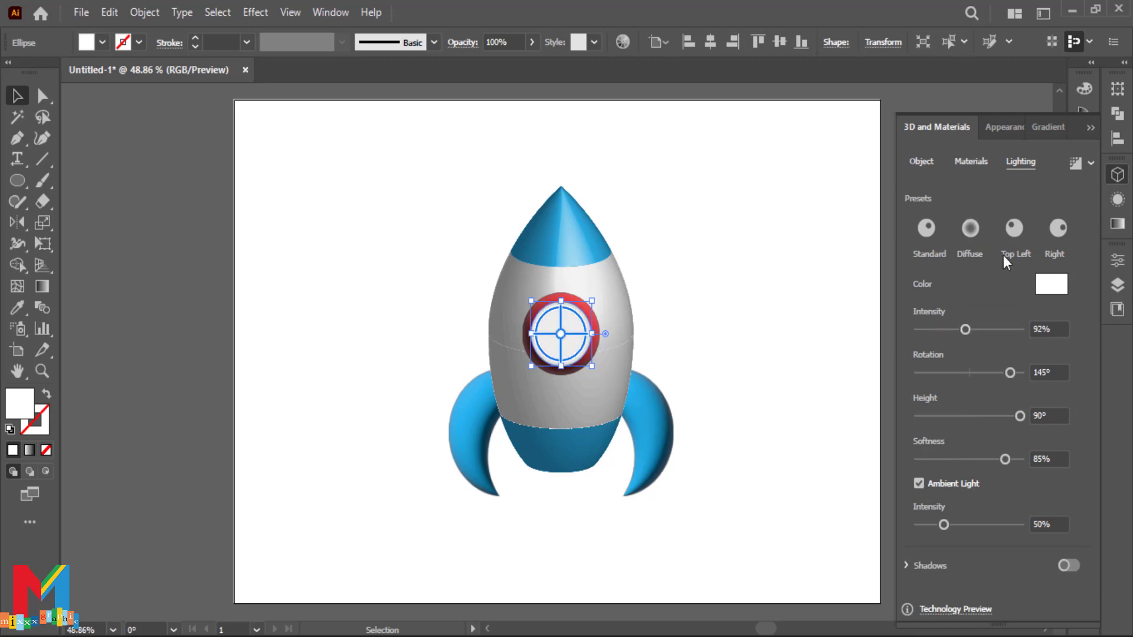
{"action": "left_click", "coordinate": [1014, 230]}
{"action": "left_click_drag", "start_coordinate": [968, 416], "coordinate": [995, 416]}
{"action": "left_click", "coordinate": [345, 257]}
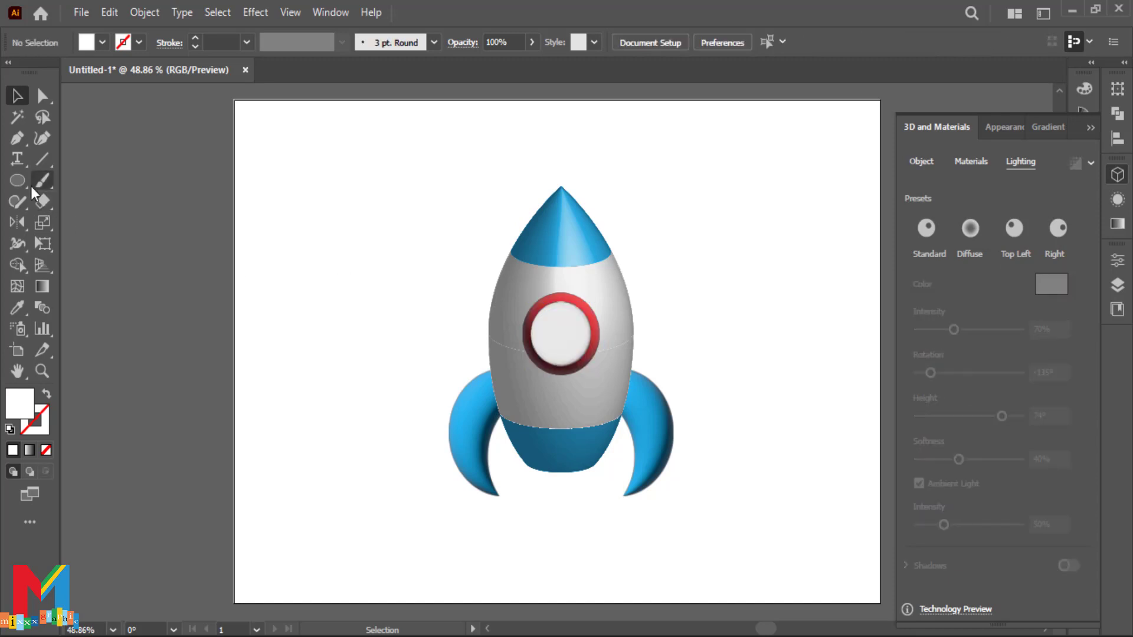
Step: Draw a triangle with the Star tool beside the rocket's nose, reducing the star to three points
{"action": "left_click_drag", "start_coordinate": [22, 186], "coordinate": [83, 263]}
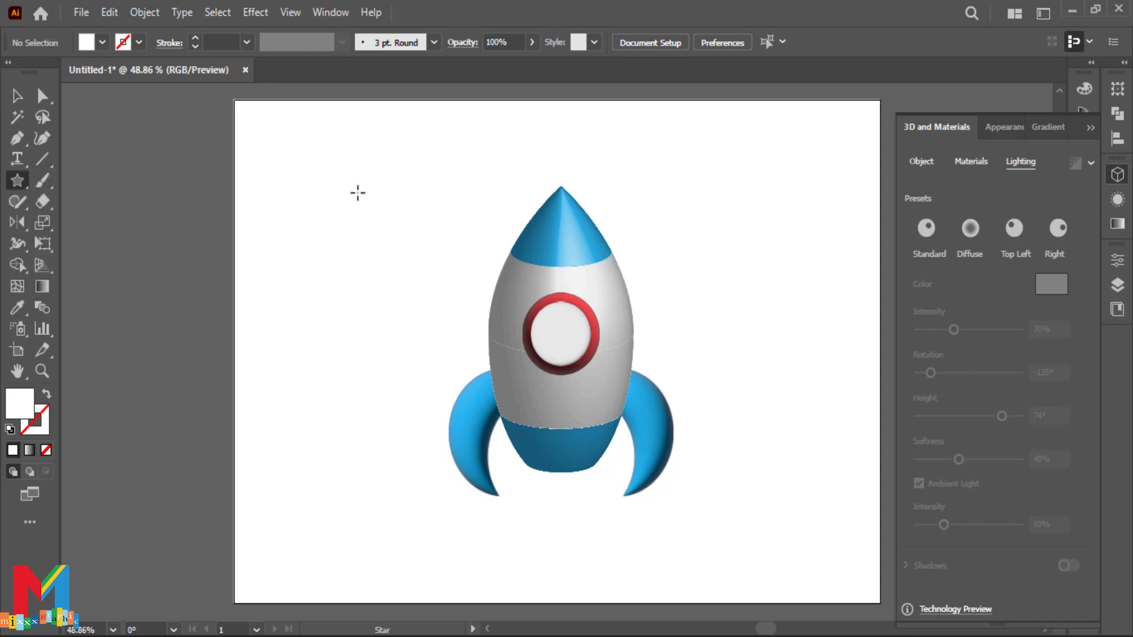
{"action": "left_click_drag", "start_coordinate": [362, 182], "coordinate": [443, 229]}
{"action": "key", "text": "Down"}
{"action": "key", "text": "Down"}
Step: Fill the triangle with light blue and move it down fully onto the artboard
{"action": "left_click", "coordinate": [102, 43]}
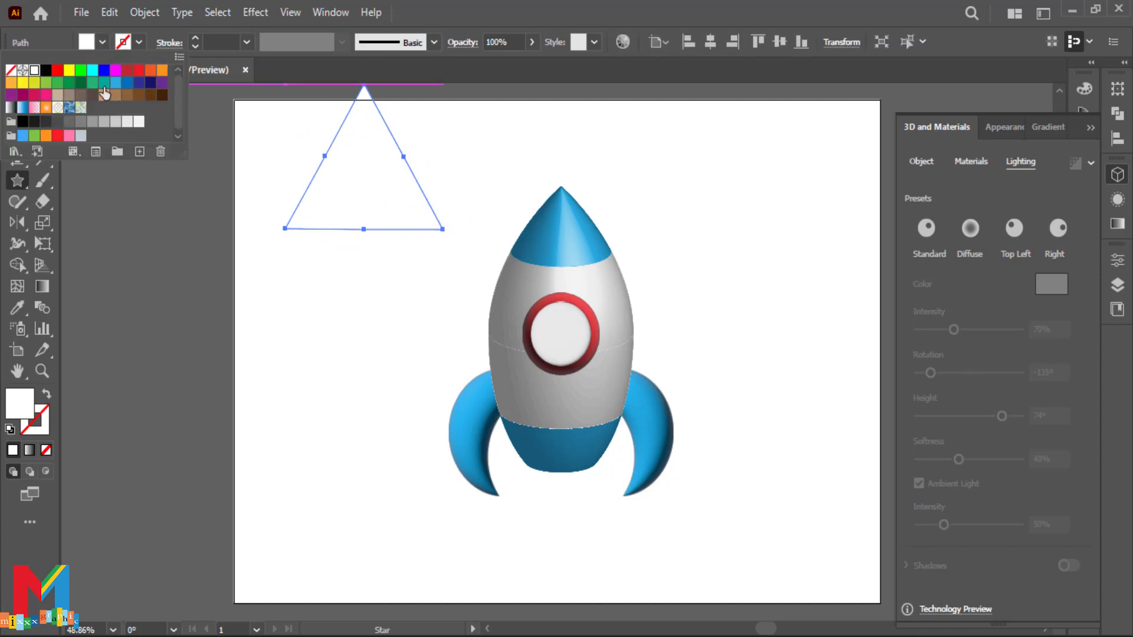
{"action": "left_click", "coordinate": [115, 82]}
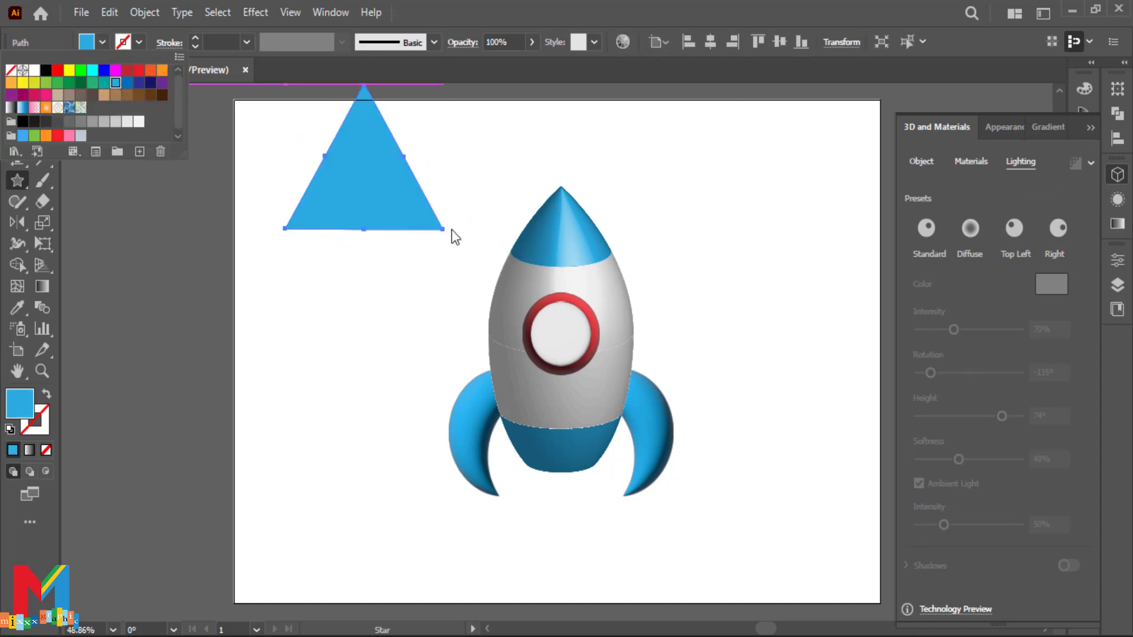
{"action": "key", "text": "Escape"}
{"action": "key", "text": "v"}
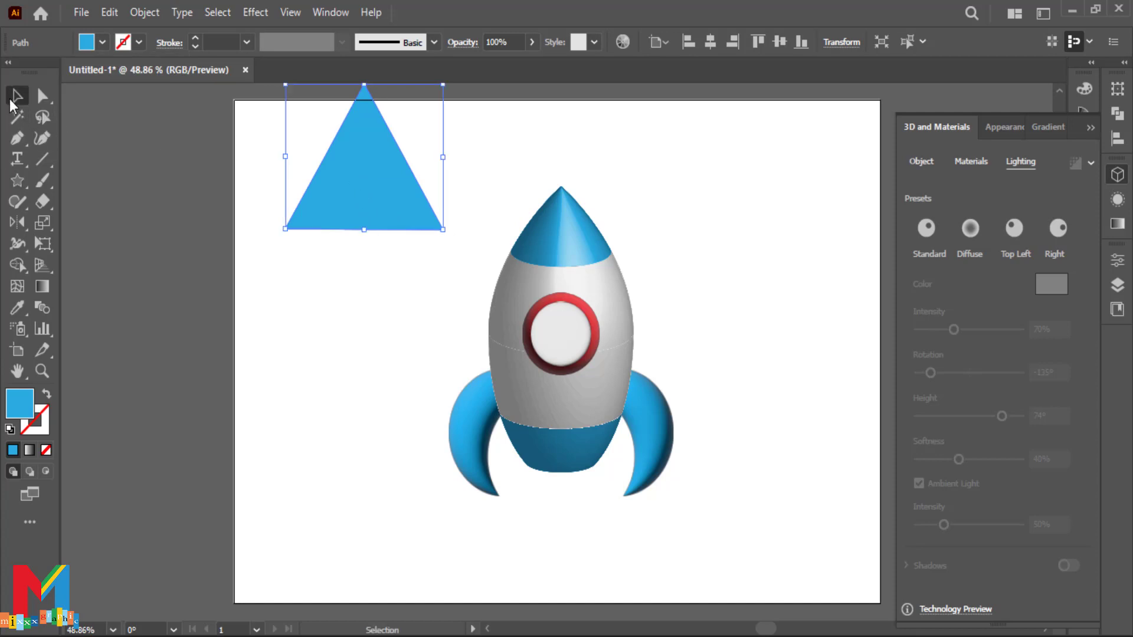
{"action": "left_click_drag", "start_coordinate": [326, 160], "coordinate": [322, 213]}
Step: Bulge the triangle's two sides slightly outward and round its base into a smooth arc with the Curvature tool
{"action": "left_click", "coordinate": [42, 138]}
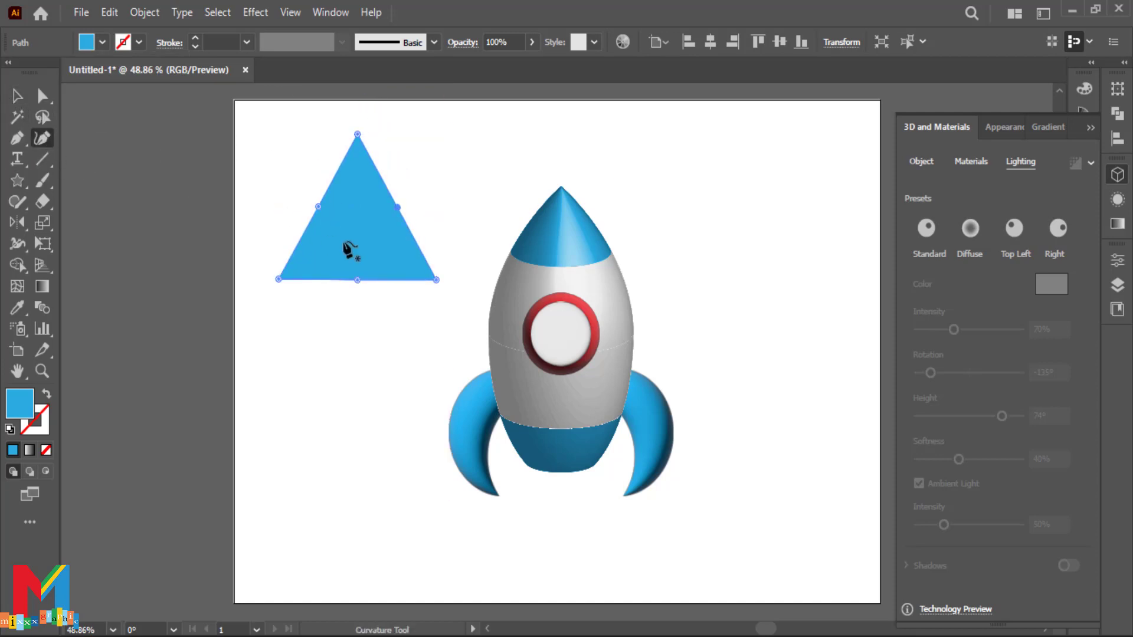
{"action": "left_click_drag", "start_coordinate": [396, 207], "coordinate": [403, 205]}
{"action": "left_click_drag", "start_coordinate": [317, 205], "coordinate": [312, 200]}
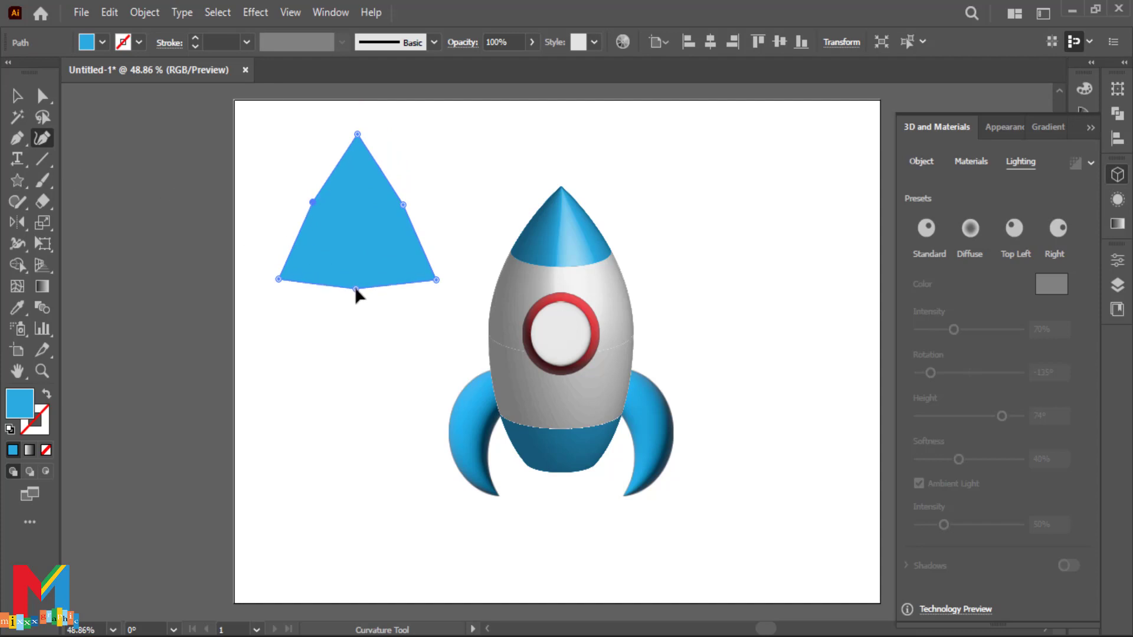
{"action": "mouse_move", "coordinate": [356, 289]}
{"action": "left_mouse_down"}
{"action": "mouse_move", "coordinate": [356, 309]}
{"action": "mouse_move", "coordinate": [356, 298]}
{"action": "left_mouse_up"}
{"action": "key", "text": "ctrl+z"}
{"action": "key", "text": "ctrl+z"}
{"action": "left_click", "coordinate": [400, 298]}
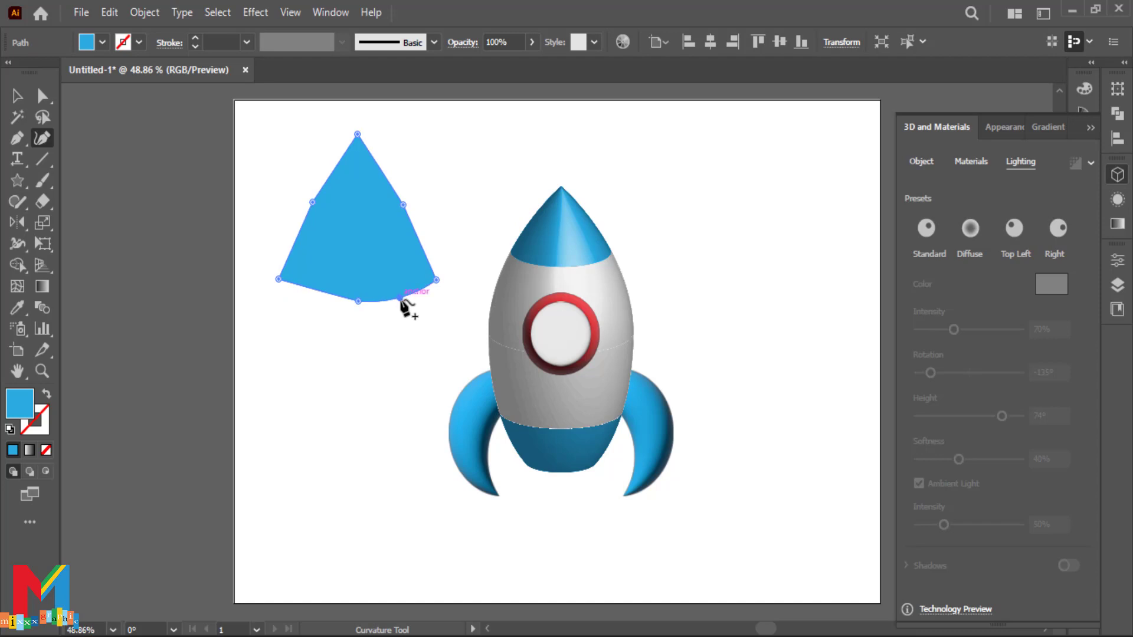
{"action": "left_click", "coordinate": [313, 298]}
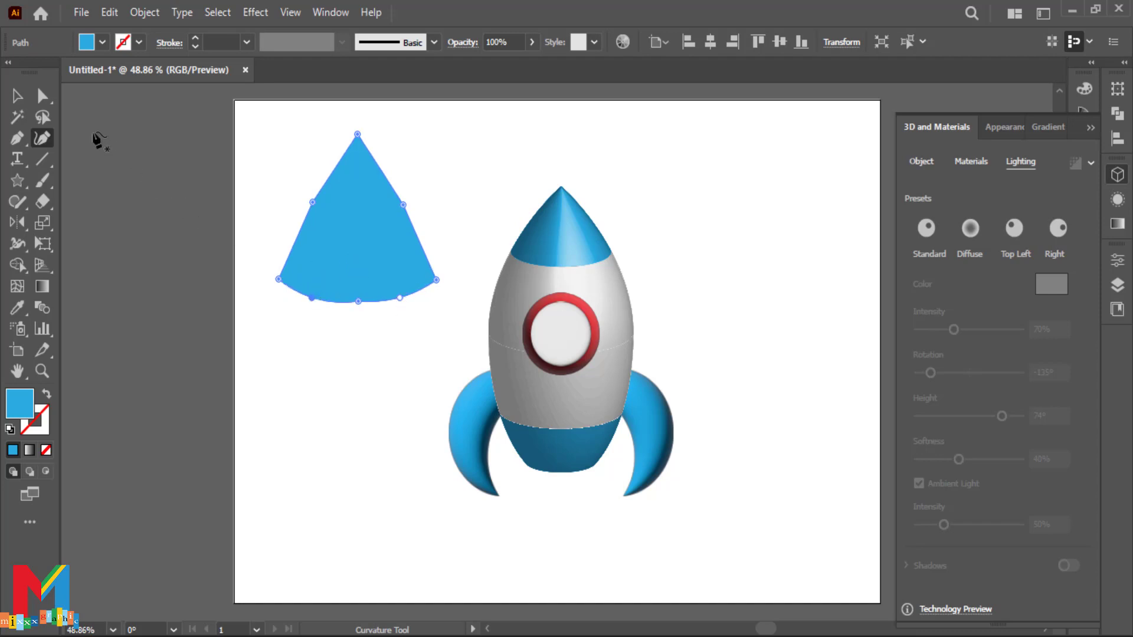
{"action": "key", "text": "v"}
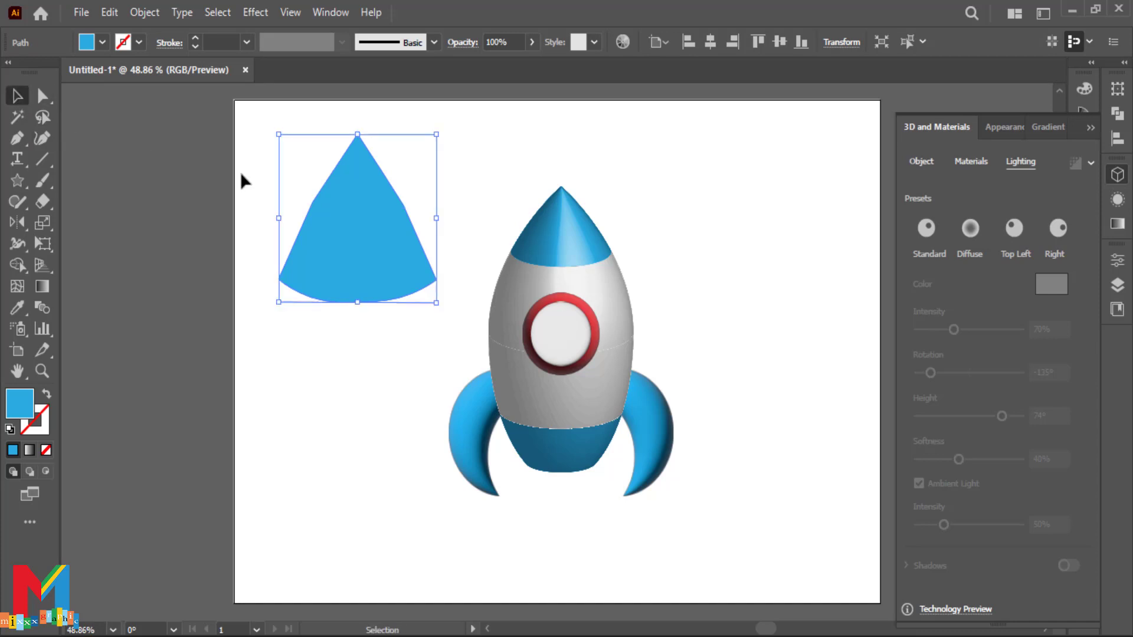
Step: Smooth the angular sides of the blue triangle's outline into gentler curves
{"action": "left_click", "coordinate": [144, 12]}
{"action": "mouse_move", "coordinate": [294, 456]}
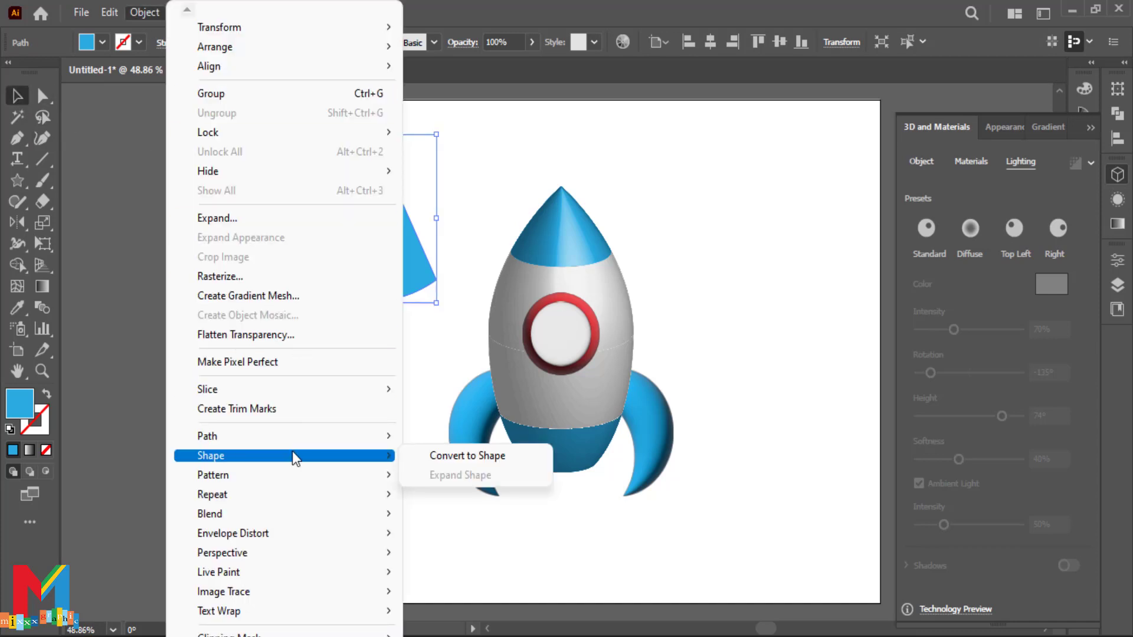
{"action": "mouse_move", "coordinate": [299, 437]}
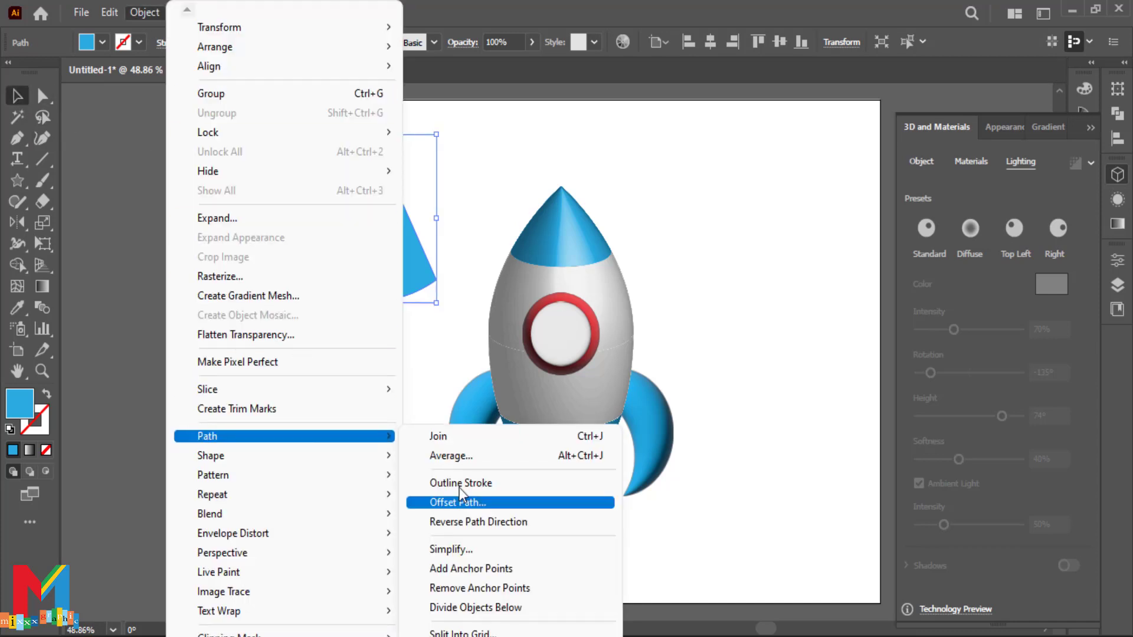
{"action": "left_click", "coordinate": [436, 478]}
{"action": "left_click_drag", "start_coordinate": [546, 371], "coordinate": [468, 374]}
{"action": "left_click", "coordinate": [349, 388]}
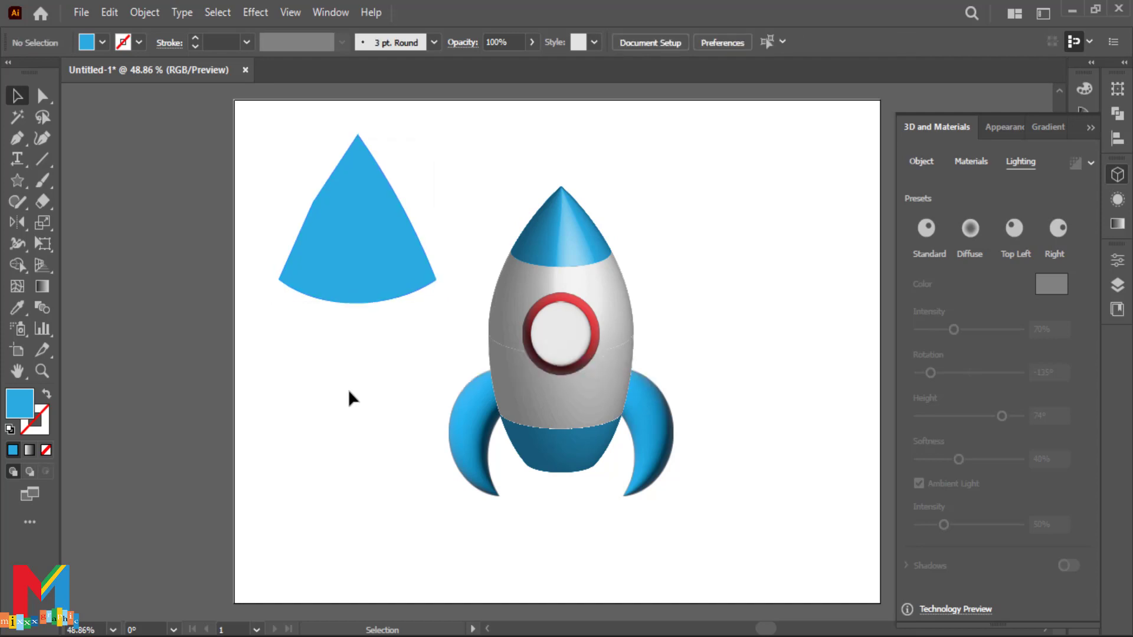
Step: Change the fill of the curved triangle to dark red
{"action": "left_click", "coordinate": [402, 225]}
{"action": "left_click", "coordinate": [86, 42]}
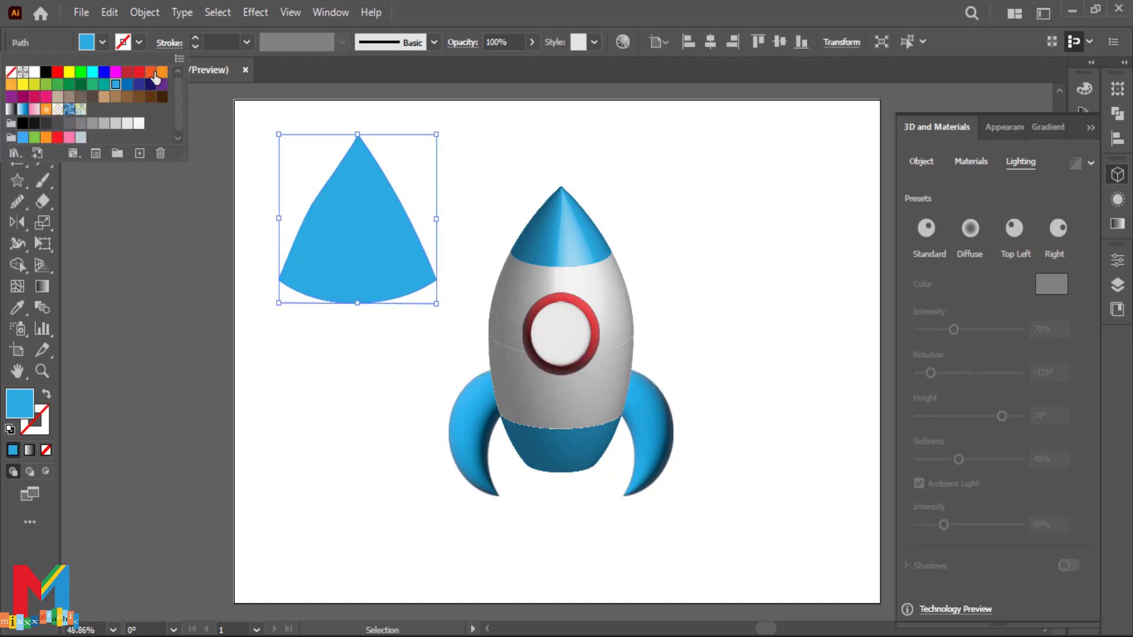
{"action": "left_click", "coordinate": [127, 73]}
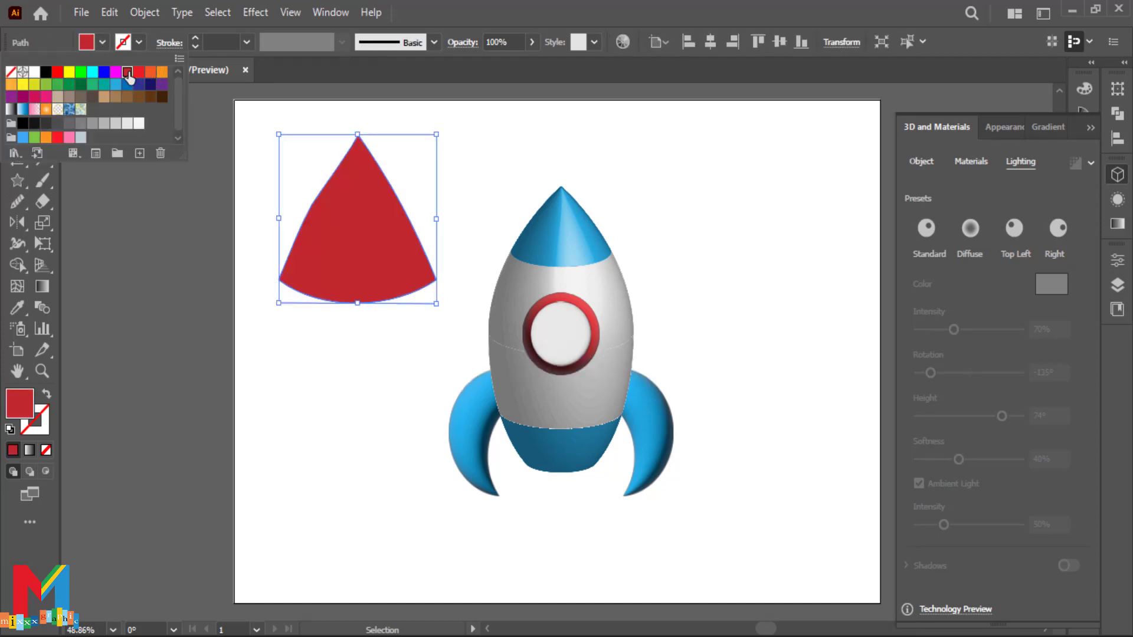
{"action": "left_click", "coordinate": [338, 189]}
Step: Duplicate the red shape in place, scale the copy down about its centre and fill it yellow
{"action": "left_click", "coordinate": [105, 17]}
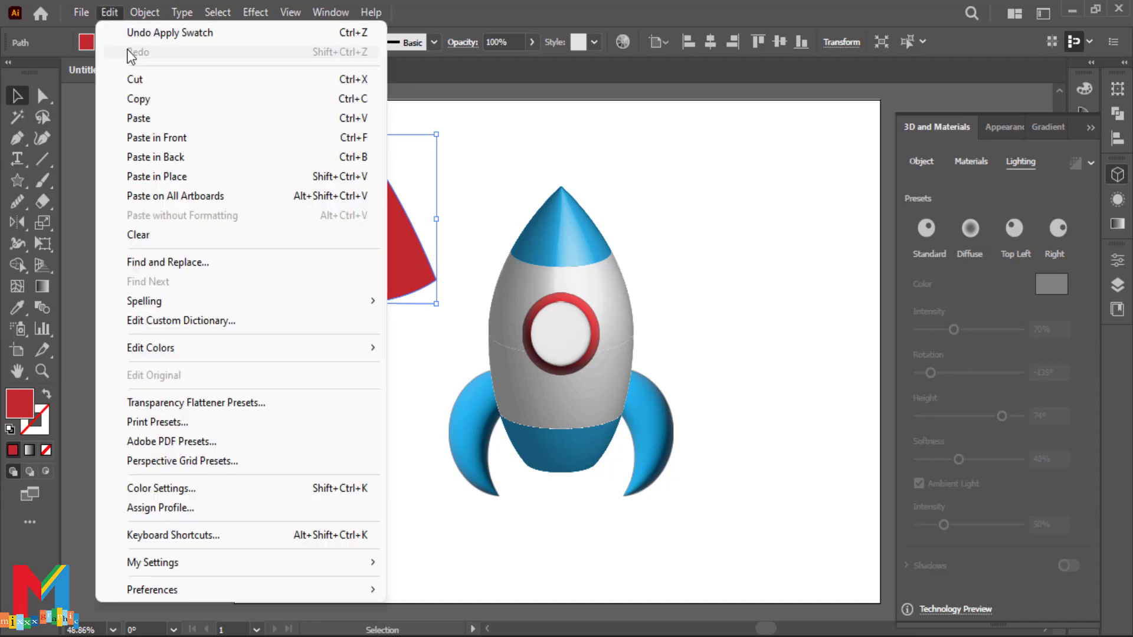
{"action": "left_click", "coordinate": [154, 95]}
{"action": "left_click", "coordinate": [102, 16]}
{"action": "left_click", "coordinate": [185, 176]}
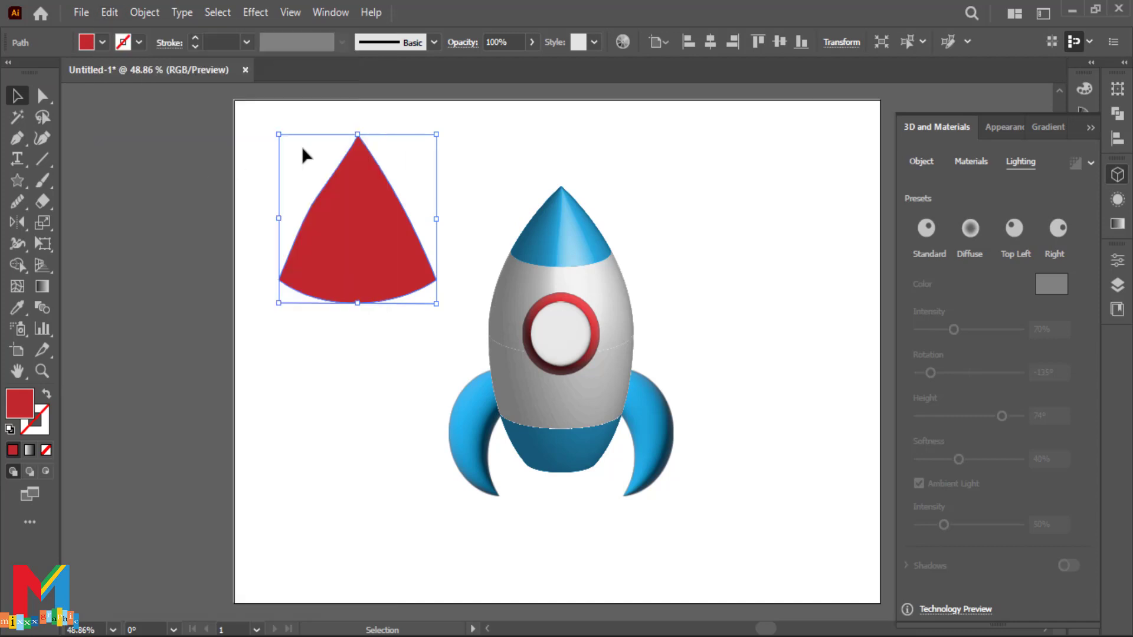
{"action": "left_click_drag", "start_coordinate": [437, 132], "coordinate": [415, 158]}
{"action": "left_click", "coordinate": [103, 42]}
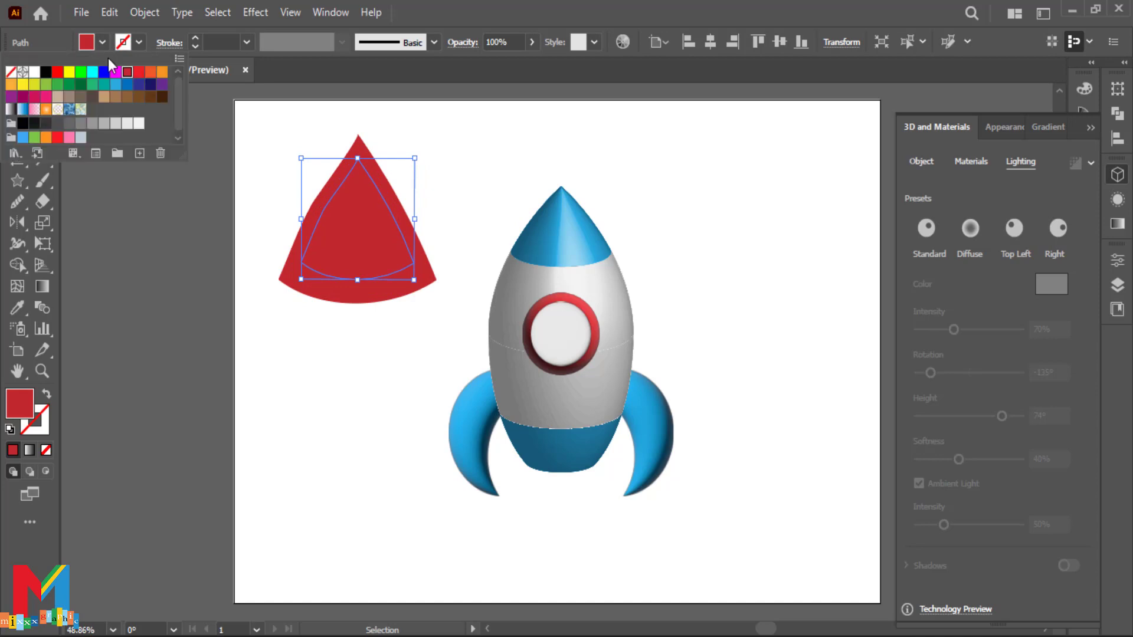
{"action": "left_click", "coordinate": [23, 85]}
{"action": "left_click", "coordinate": [192, 239]}
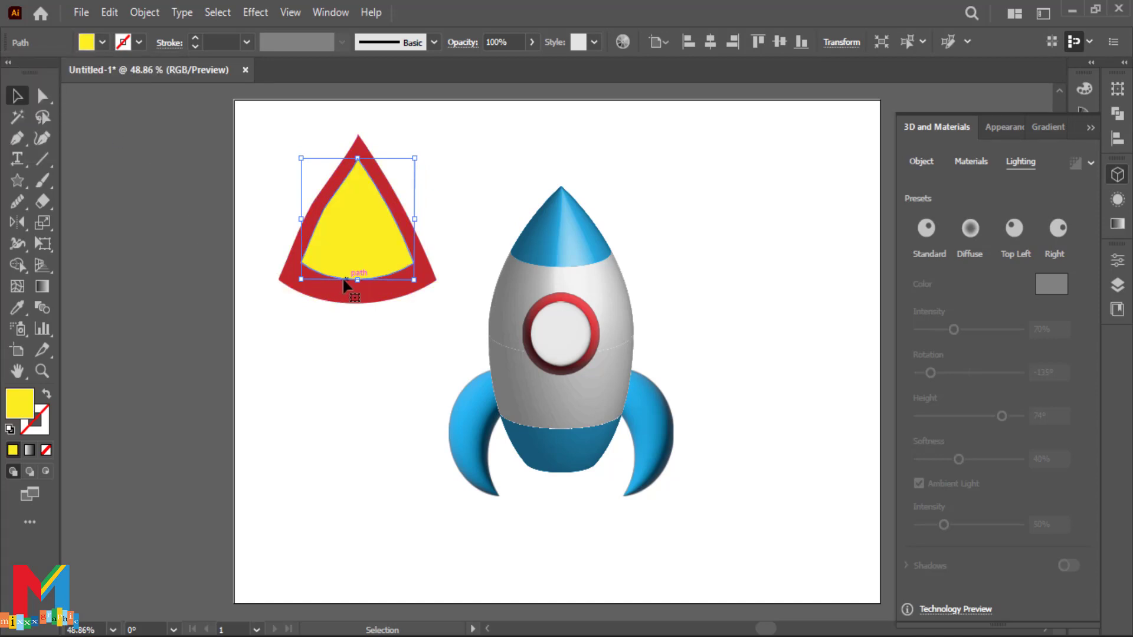
Step: Widen the yellow inner shape slightly and stretch it downward past the red shape's curved base
{"action": "left_click_drag", "start_coordinate": [358, 280], "coordinate": [357, 302]}
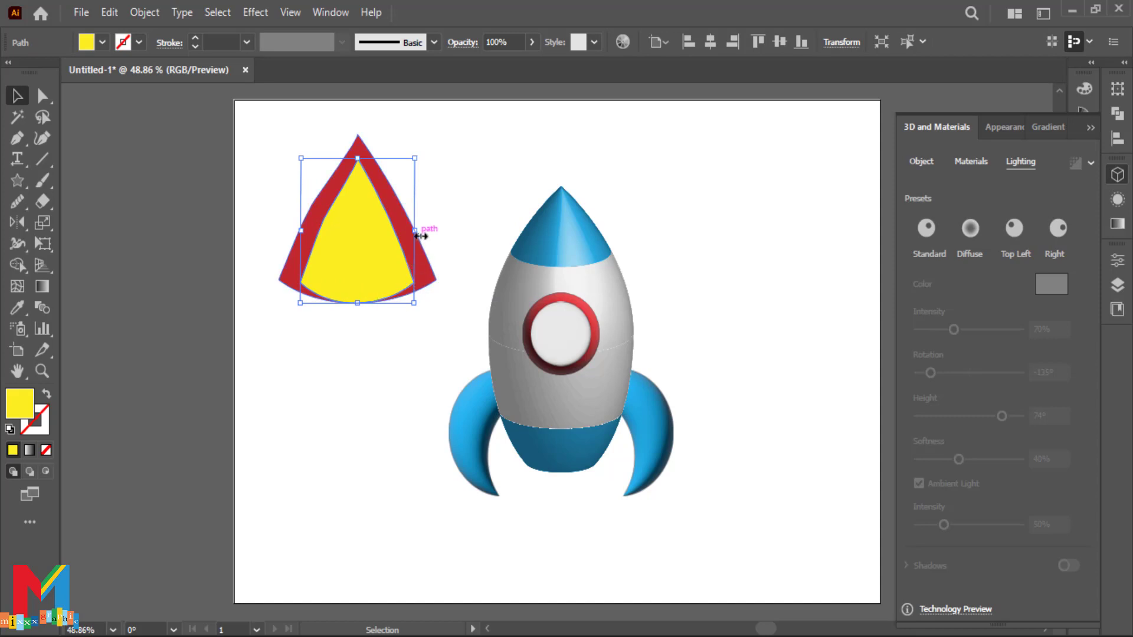
{"action": "left_click_drag", "start_coordinate": [417, 231], "coordinate": [422, 236]}
{"action": "left_click_drag", "start_coordinate": [304, 233], "coordinate": [297, 234]}
{"action": "left_click_drag", "start_coordinate": [355, 295], "coordinate": [356, 314]}
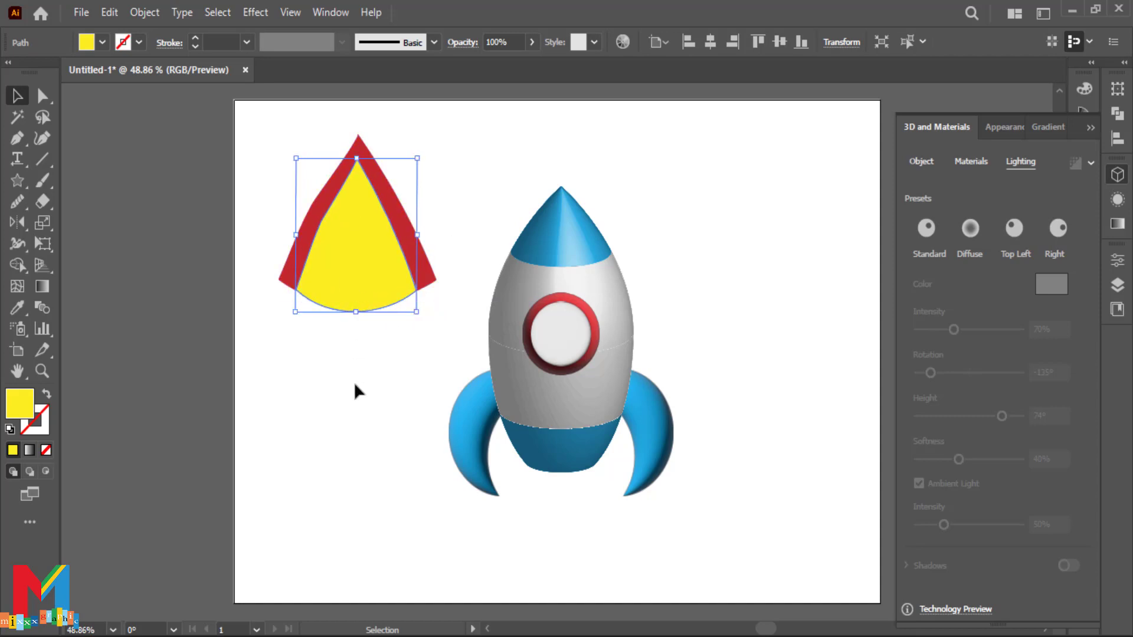
{"action": "left_click", "coordinate": [353, 381]}
Step: Select both flame shapes, narrow them into a slim flame and scale them down slightly
{"action": "left_click_drag", "start_coordinate": [453, 183], "coordinate": [285, 324]}
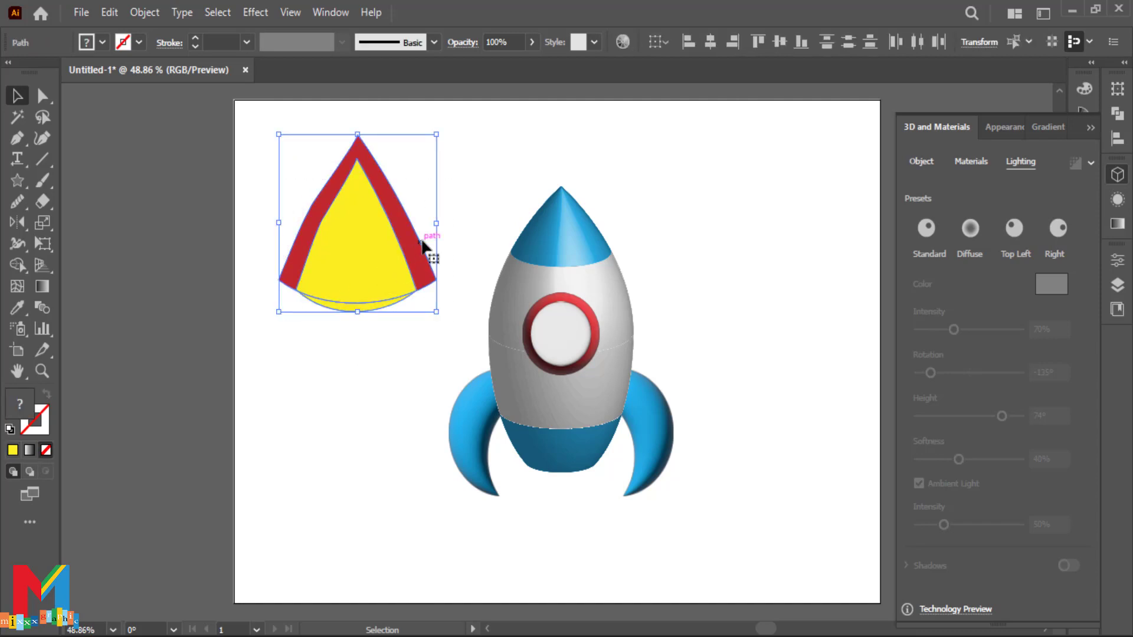
{"action": "left_click_drag", "start_coordinate": [437, 224], "coordinate": [387, 234]}
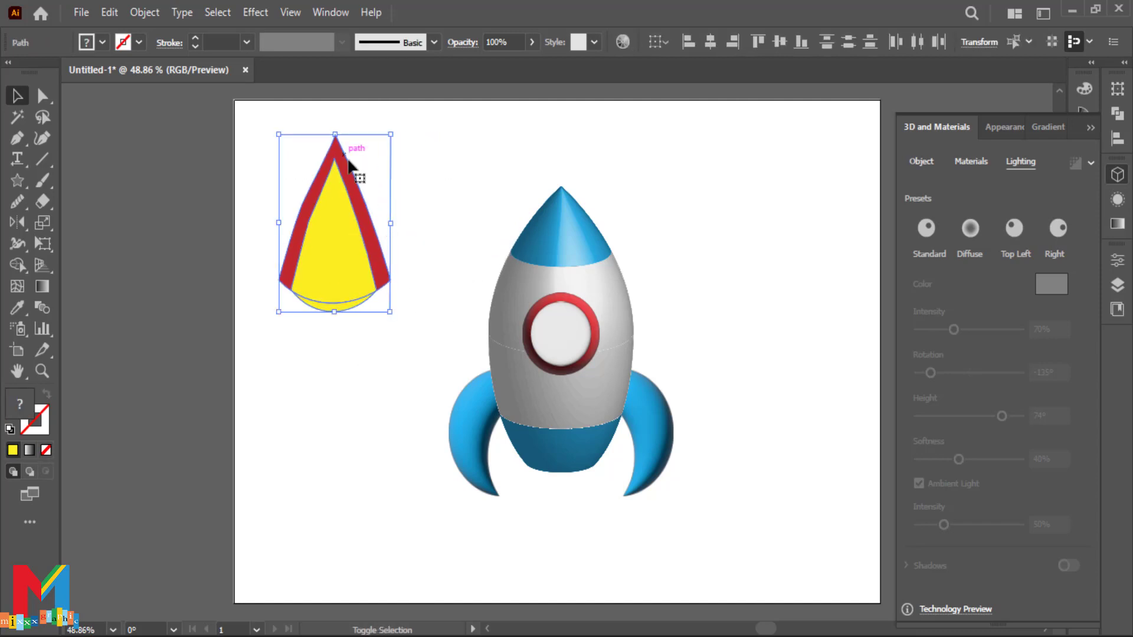
{"action": "mouse_move", "coordinate": [335, 153]}
{"action": "left_mouse_down"}
{"action": "mouse_move", "coordinate": [331, 126]}
{"action": "mouse_move", "coordinate": [333, 151]}
{"action": "left_mouse_up"}
{"action": "left_click_drag", "start_coordinate": [385, 233], "coordinate": [373, 231]}
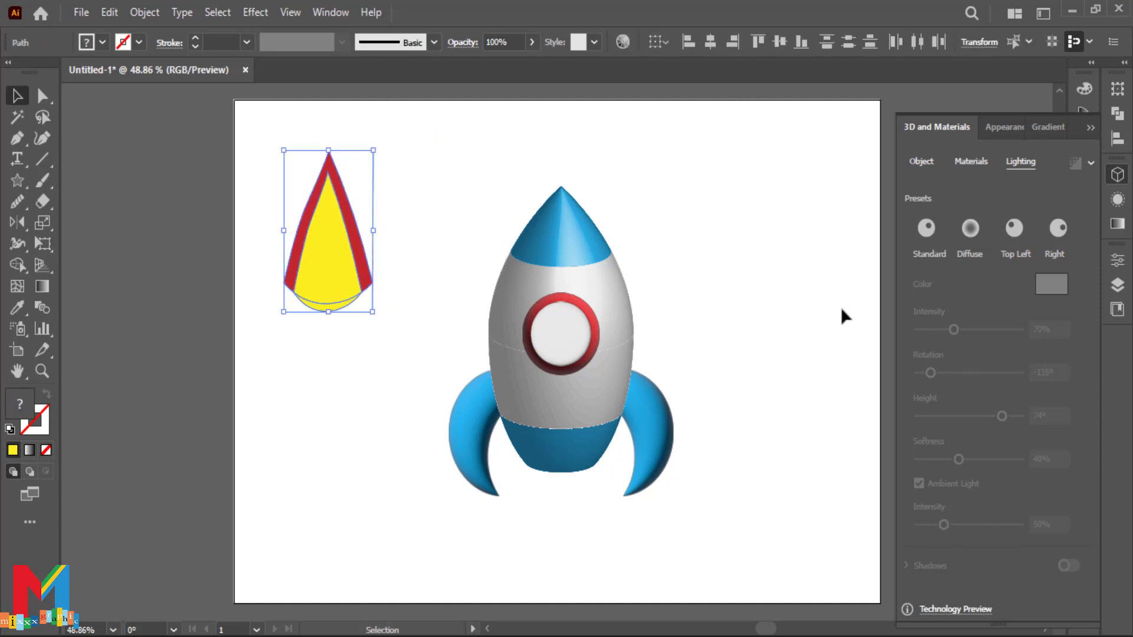
Step: Apply the 3D Inflate effect to both flame shapes and rotate them so the tip points down
{"action": "left_click", "coordinate": [922, 163]}
{"action": "left_click", "coordinate": [1059, 229]}
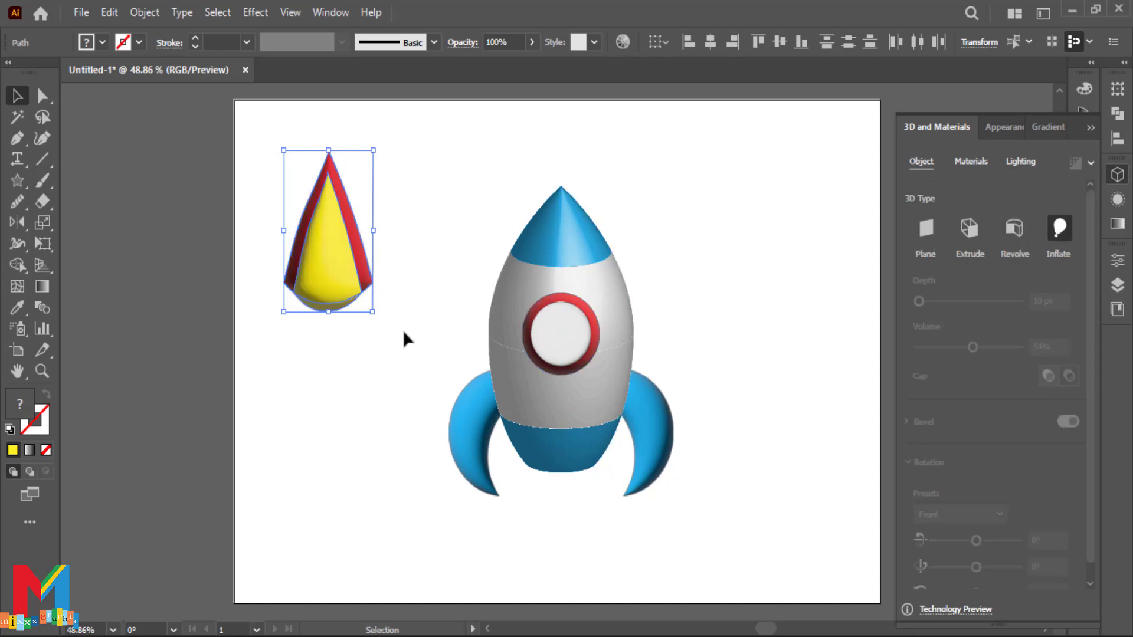
{"action": "mouse_move", "coordinate": [379, 318]}
{"action": "left_mouse_down"}
{"action": "mouse_move", "coordinate": [413, 315]}
{"action": "mouse_move", "coordinate": [374, 311]}
{"action": "left_mouse_up"}
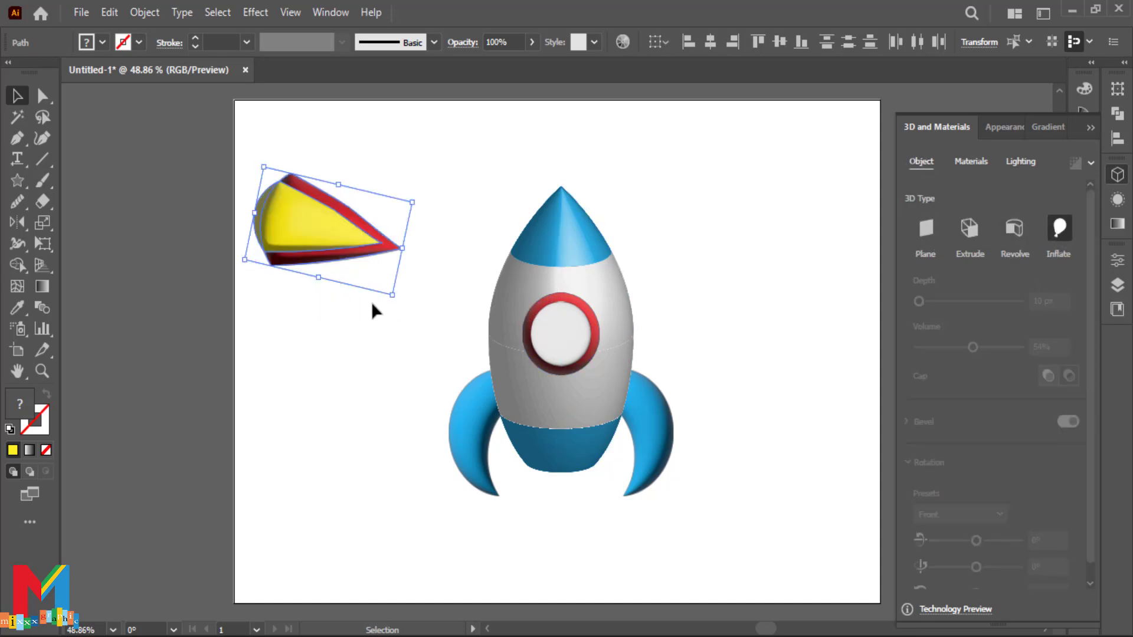
{"action": "left_click_drag", "start_coordinate": [422, 204], "coordinate": [366, 318]}
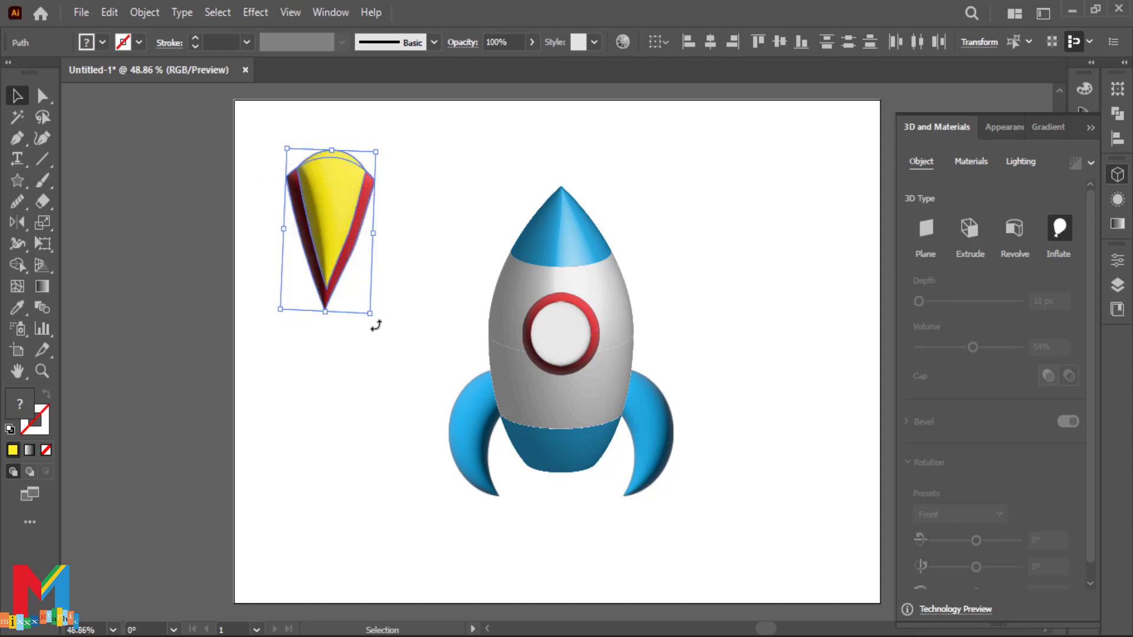
Step: Place the flame centred under the rocket's base, send it to the back and tuck it up behind the body
{"action": "left_click_drag", "start_coordinate": [332, 272], "coordinate": [568, 563]}
{"action": "scroll", "coordinate": [557, 472], "scroll_direction": "down", "scroll_amount": 3}
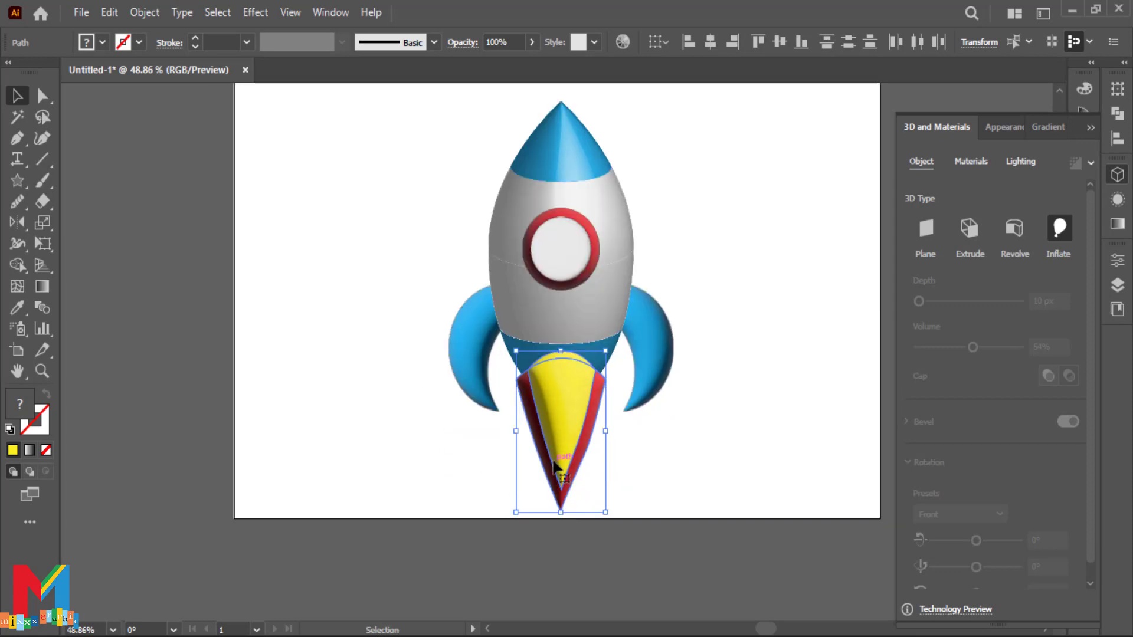
{"action": "right_click", "coordinate": [572, 429]}
{"action": "mouse_move", "coordinate": [684, 338]}
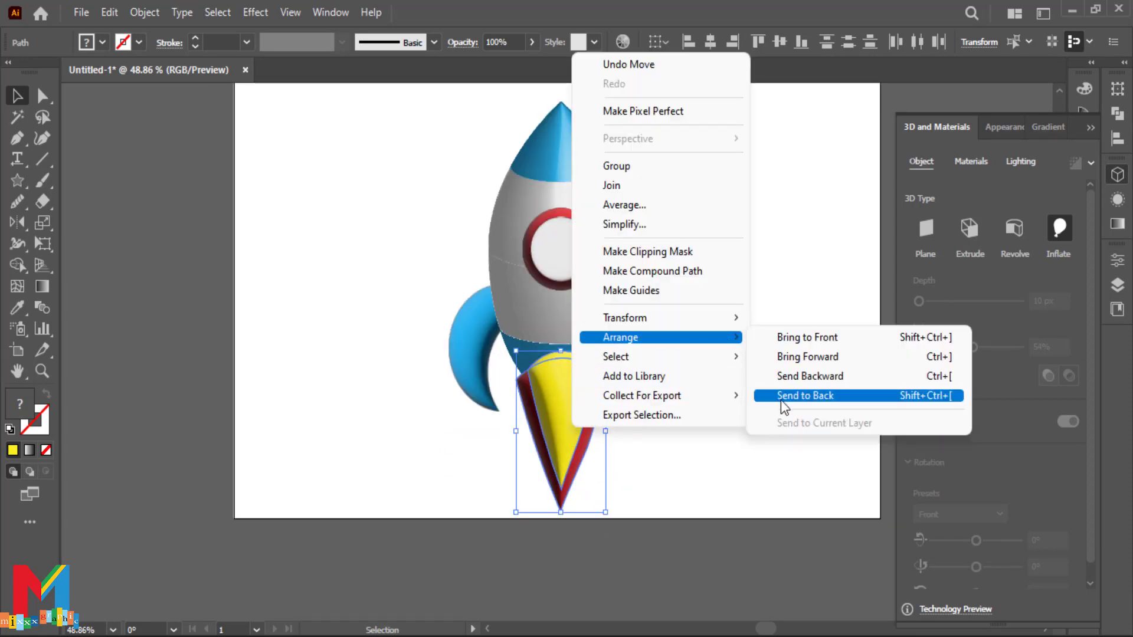
{"action": "left_click", "coordinate": [781, 395]}
{"action": "left_click", "coordinate": [589, 462]}
{"action": "left_click_drag", "start_coordinate": [533, 493], "coordinate": [554, 438]}
{"action": "left_click", "coordinate": [648, 466]}
Step: Isolate the red outer flame shape, change its fill to orange and leave isolation mode
{"action": "left_click", "coordinate": [582, 440]}
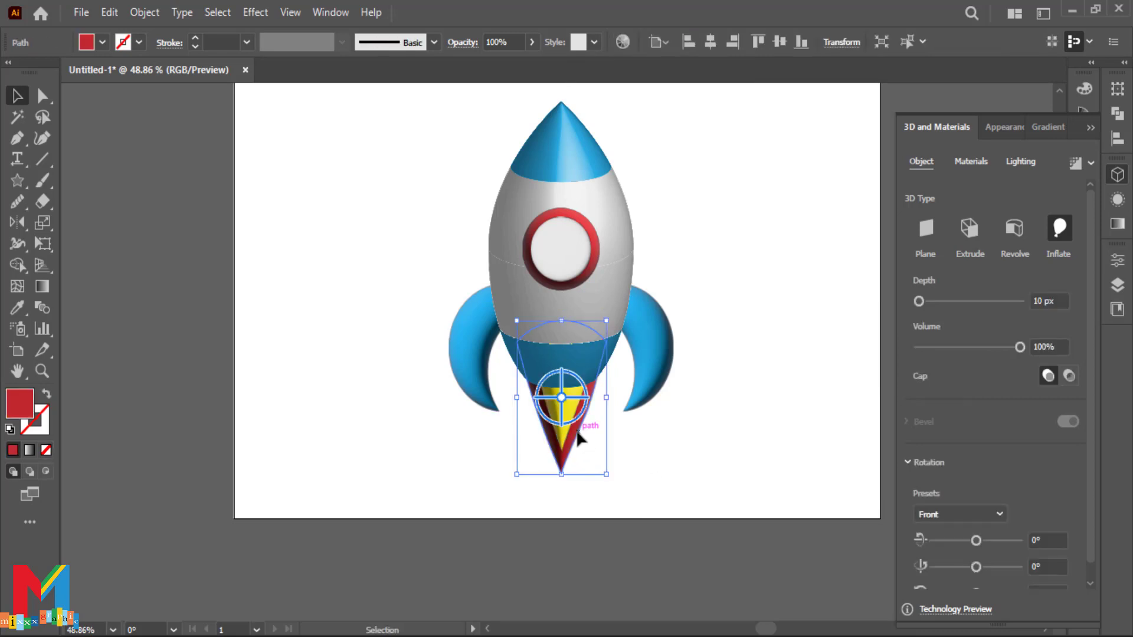
{"action": "double_click", "coordinate": [581, 440]}
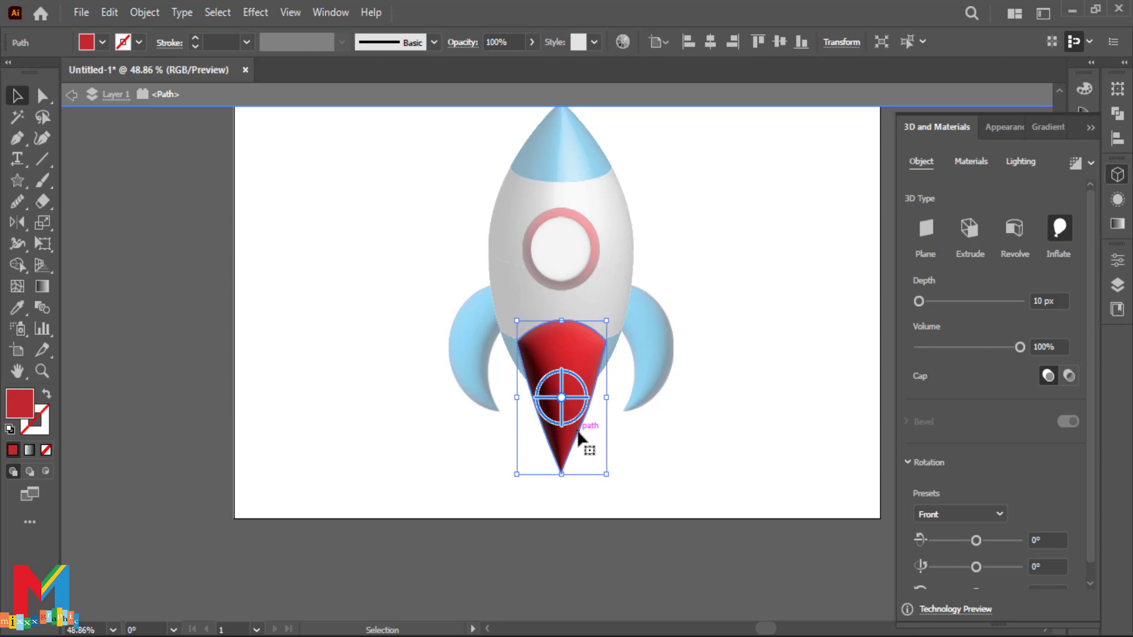
{"action": "left_click", "coordinate": [102, 42]}
{"action": "left_click", "coordinate": [162, 72]}
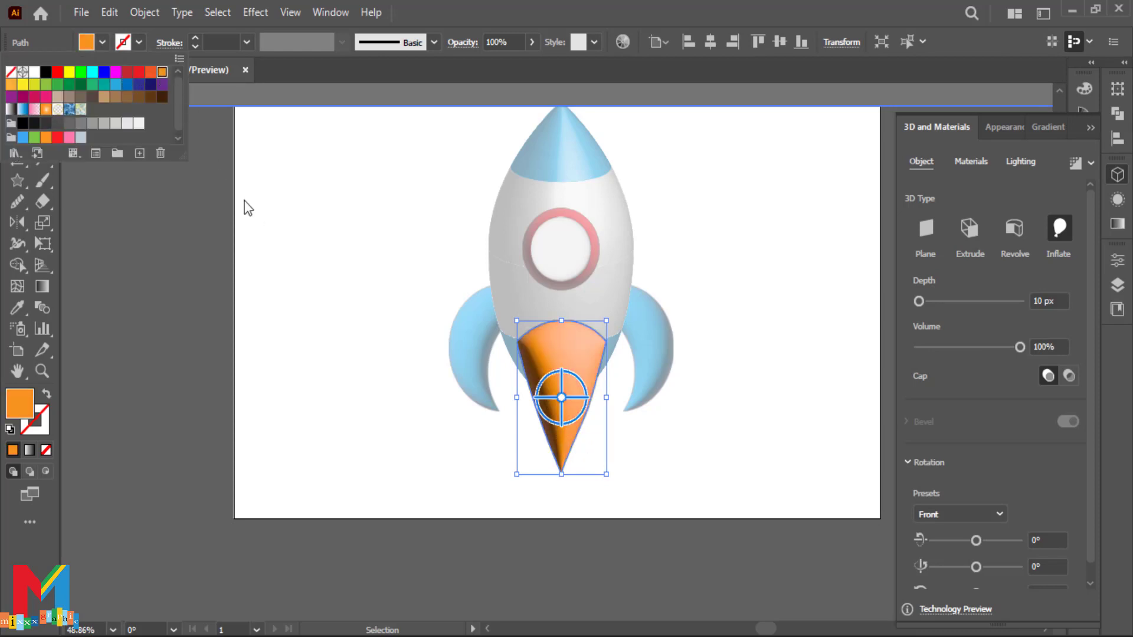
{"action": "double_click", "coordinate": [106, 127]}
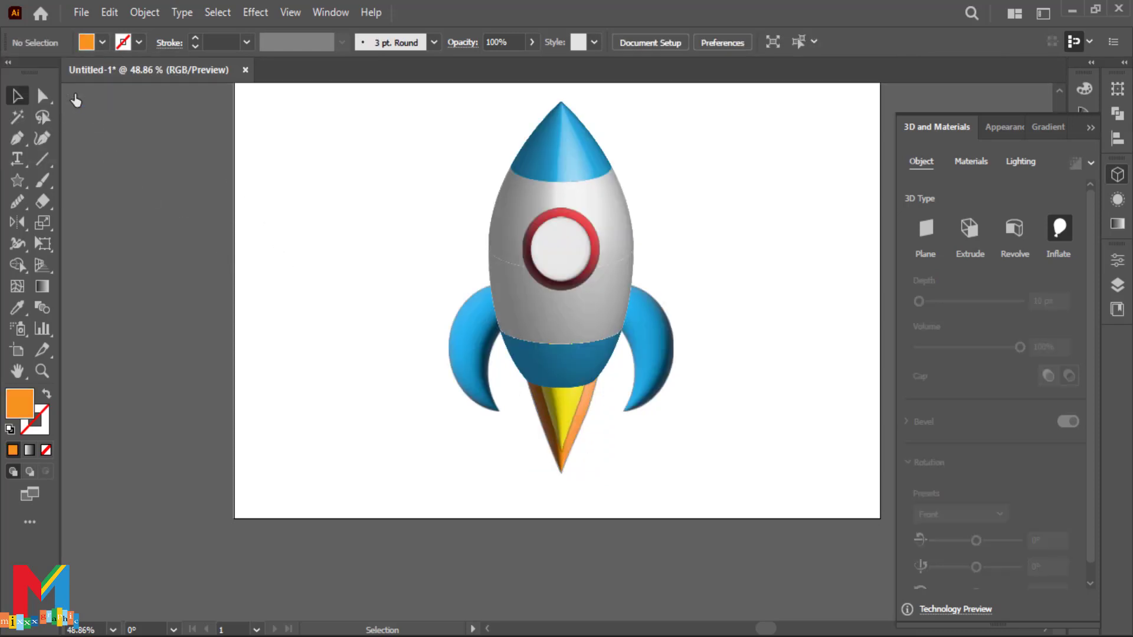
Step: Select the whole rocket with its flame and move it up towards the middle of the artboard
{"action": "scroll", "coordinate": [363, 356], "scroll_direction": "up", "scroll_amount": 2}
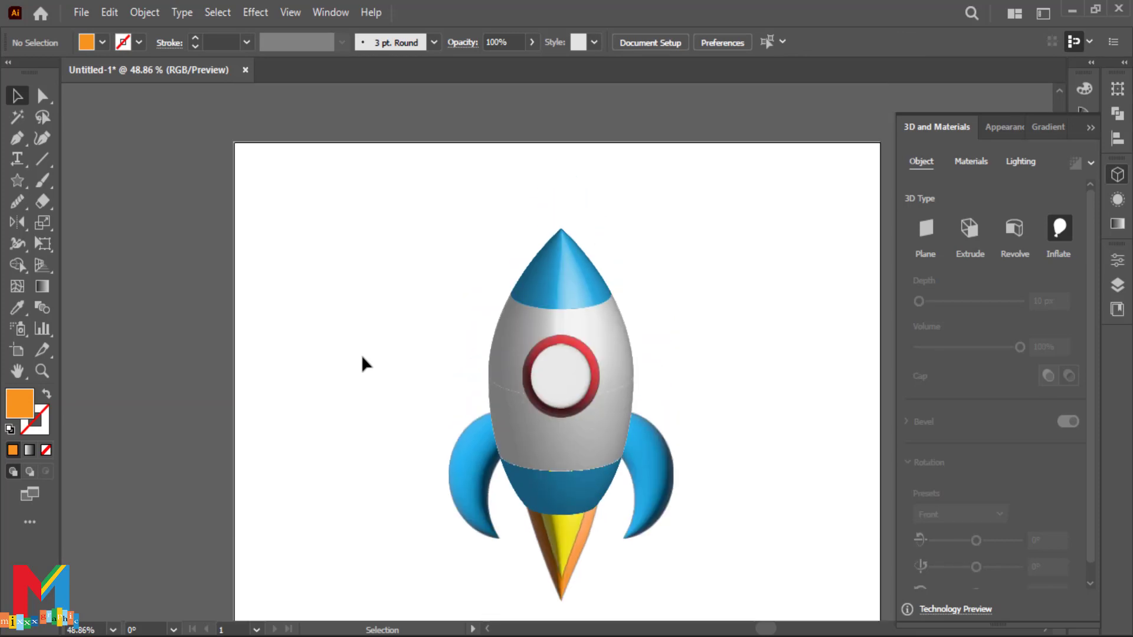
{"action": "left_click_drag", "start_coordinate": [728, 258], "coordinate": [435, 518]}
{"action": "scroll", "coordinate": [504, 466], "scroll_direction": "up", "scroll_amount": 2}
{"action": "scroll", "coordinate": [524, 493], "scroll_direction": "down", "scroll_amount": 2}
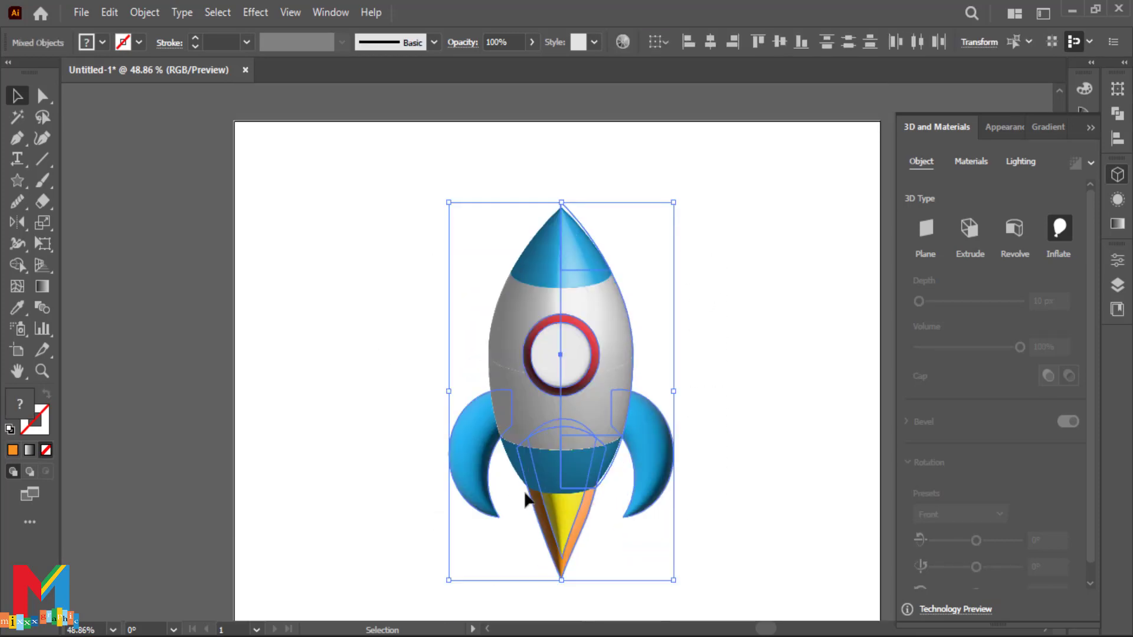
{"action": "left_click_drag", "start_coordinate": [525, 495], "coordinate": [553, 405]}
{"action": "left_click", "coordinate": [408, 511]}
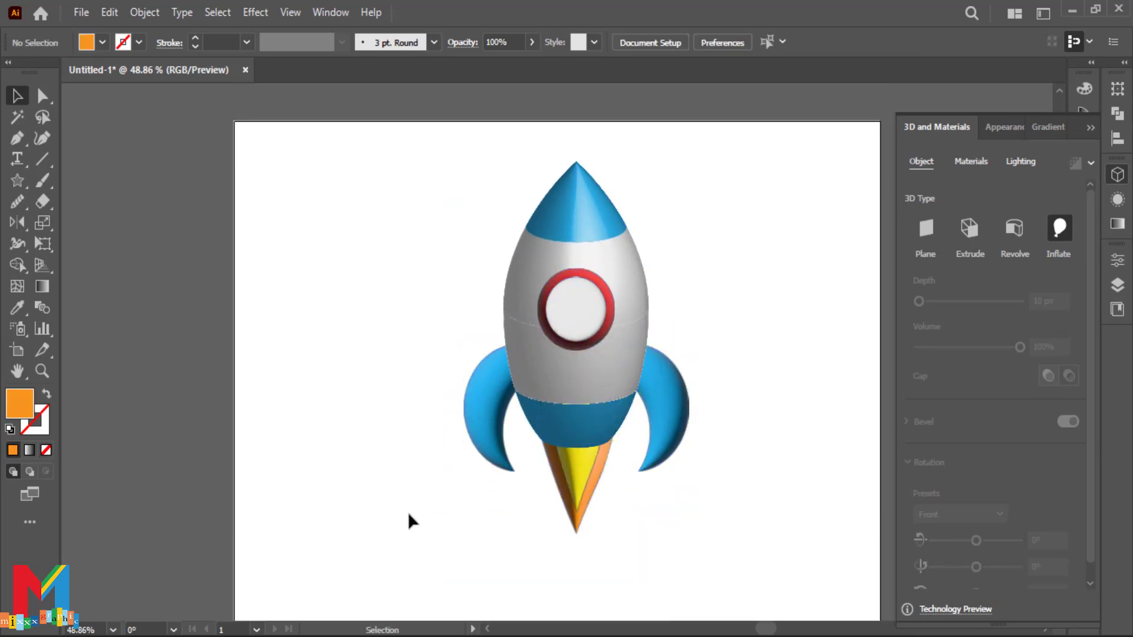
Step: Select the whole rocket with its flame and centre it horizontally on the artboard
{"action": "left_click_drag", "start_coordinate": [428, 521], "coordinate": [370, 492]}
{"action": "left_click_drag", "start_coordinate": [692, 246], "coordinate": [466, 391]}
{"action": "left_click", "coordinate": [281, 258]}
Step: Draw an orange circle about 121 px wide beside the rocket and duplicate it into an overlapping cloud-shaped cluster
{"action": "key", "text": "l"}
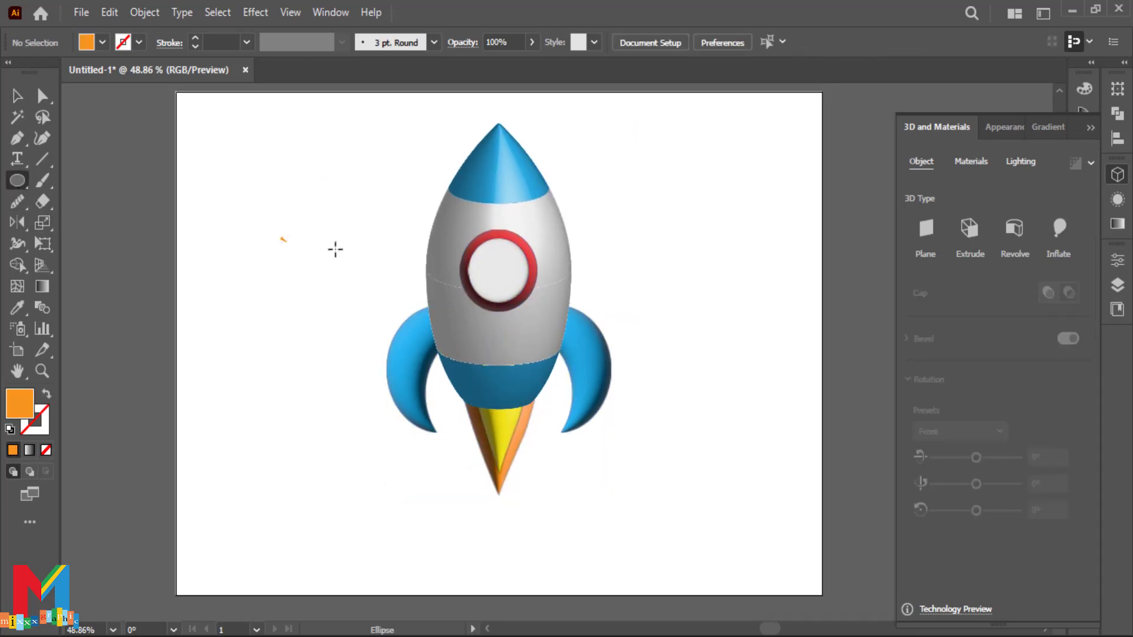
{"action": "left_click_drag", "start_coordinate": [274, 242], "coordinate": [218, 303]}
{"action": "key", "text": "v"}
{"action": "left_click", "coordinate": [286, 271]}
{"action": "left_click_drag", "start_coordinate": [249, 262], "coordinate": [211, 274]}
{"action": "key", "text": "ctrl+z"}
{"action": "left_click_drag", "start_coordinate": [215, 277], "coordinate": [260, 250]}
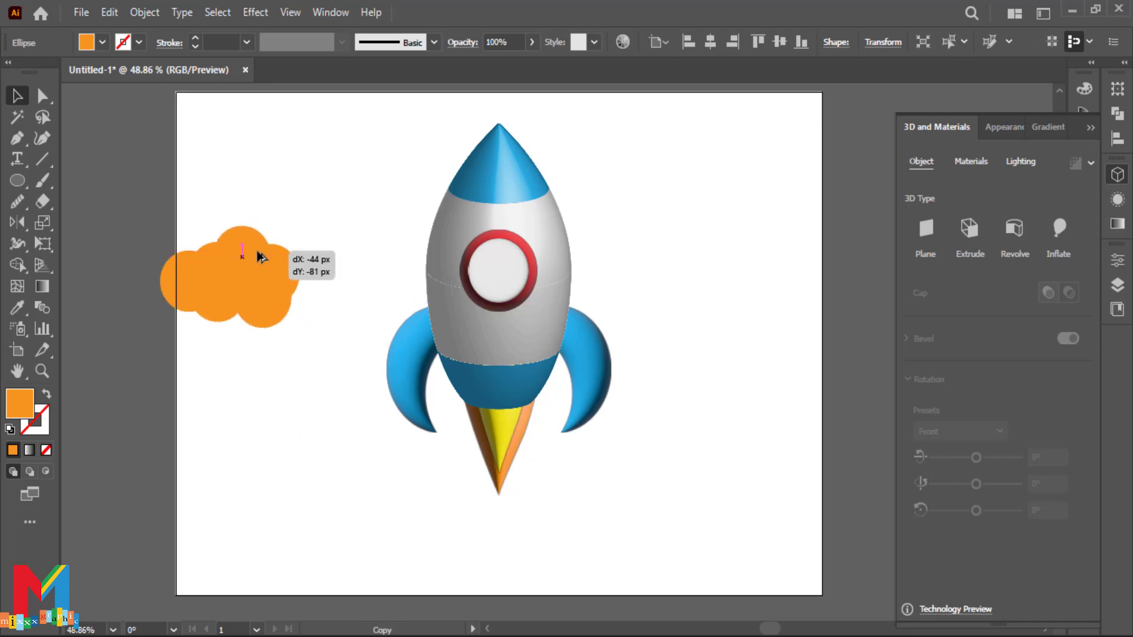
{"action": "left_click_drag", "start_coordinate": [269, 322], "coordinate": [155, 236]}
{"action": "left_click", "coordinate": [281, 337]}
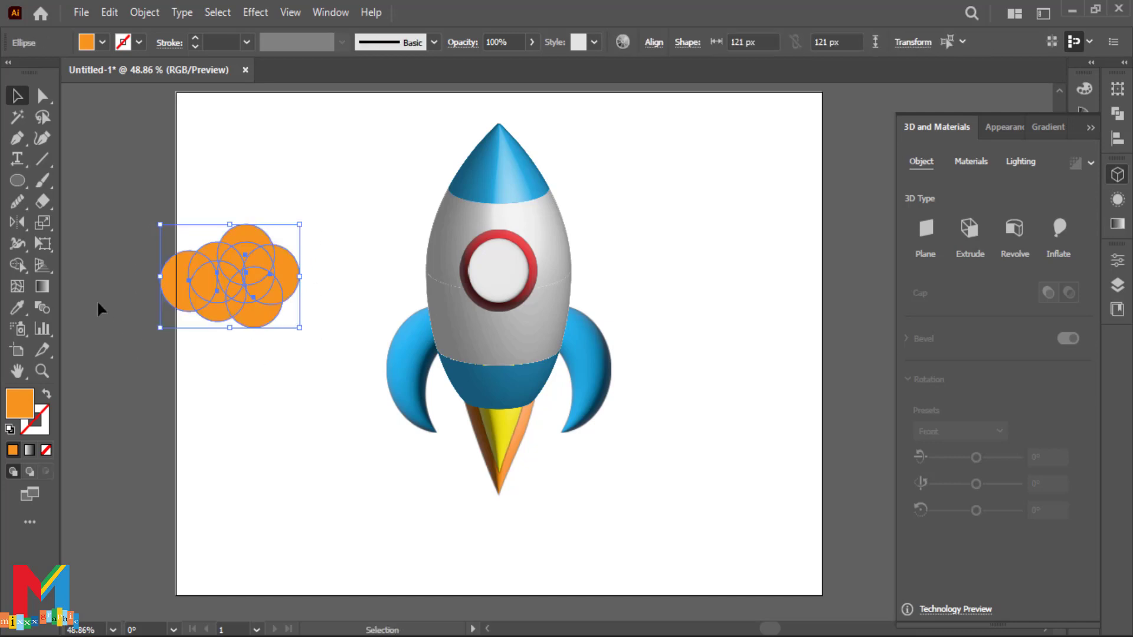
Step: Merge the overlapping circles into a single cloud shape with the Shape Builder and fill it white
{"action": "left_click", "coordinate": [17, 265]}
{"action": "mouse_move", "coordinate": [191, 304]}
{"action": "left_mouse_down"}
{"action": "mouse_move", "coordinate": [237, 292]}
{"action": "mouse_move", "coordinate": [230, 305]}
{"action": "mouse_move", "coordinate": [267, 304]}
{"action": "mouse_move", "coordinate": [276, 279]}
{"action": "mouse_move", "coordinate": [311, 279]}
{"action": "mouse_move", "coordinate": [267, 266]}
{"action": "mouse_move", "coordinate": [213, 275]}
{"action": "mouse_move", "coordinate": [268, 225]}
{"action": "mouse_move", "coordinate": [285, 269]}
{"action": "mouse_move", "coordinate": [149, 275]}
{"action": "left_mouse_up"}
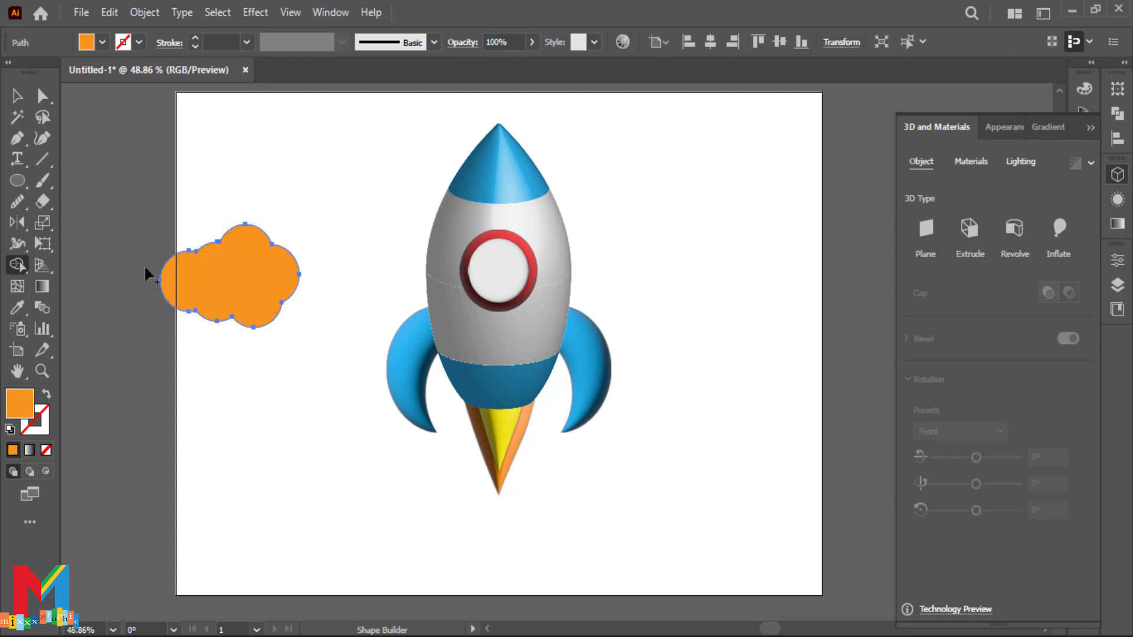
{"action": "left_click", "coordinate": [17, 95]}
{"action": "left_click", "coordinate": [102, 42]}
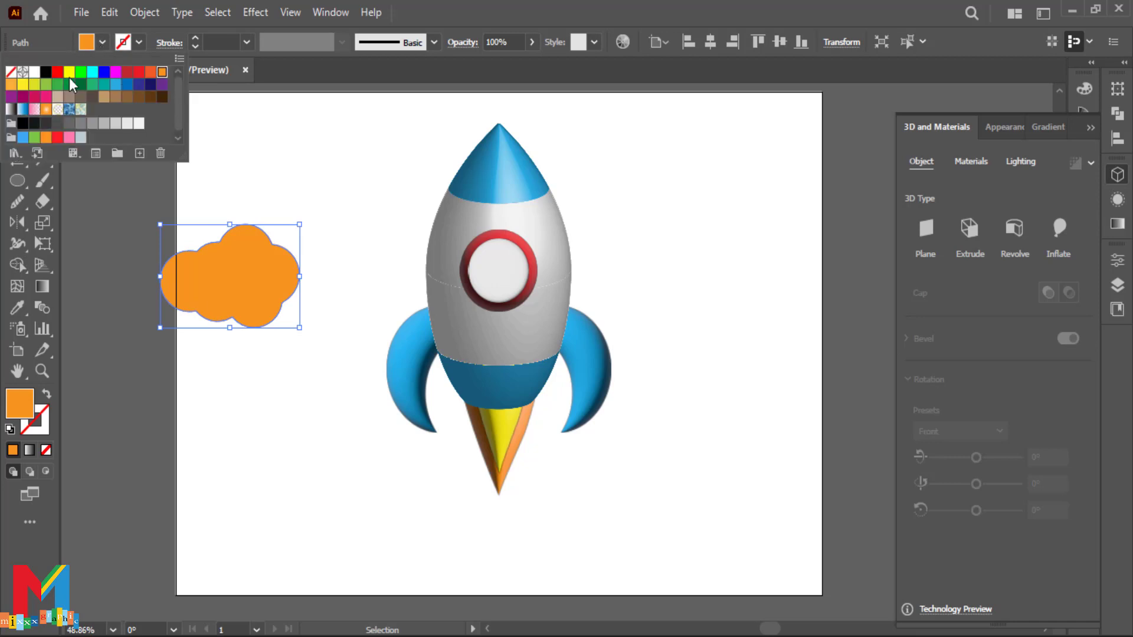
{"action": "left_click", "coordinate": [34, 72]}
Step: Apply the 3D Inflate effect to the cloud and set its light height to 65° and light intensity to 133%
{"action": "left_click", "coordinate": [1049, 233]}
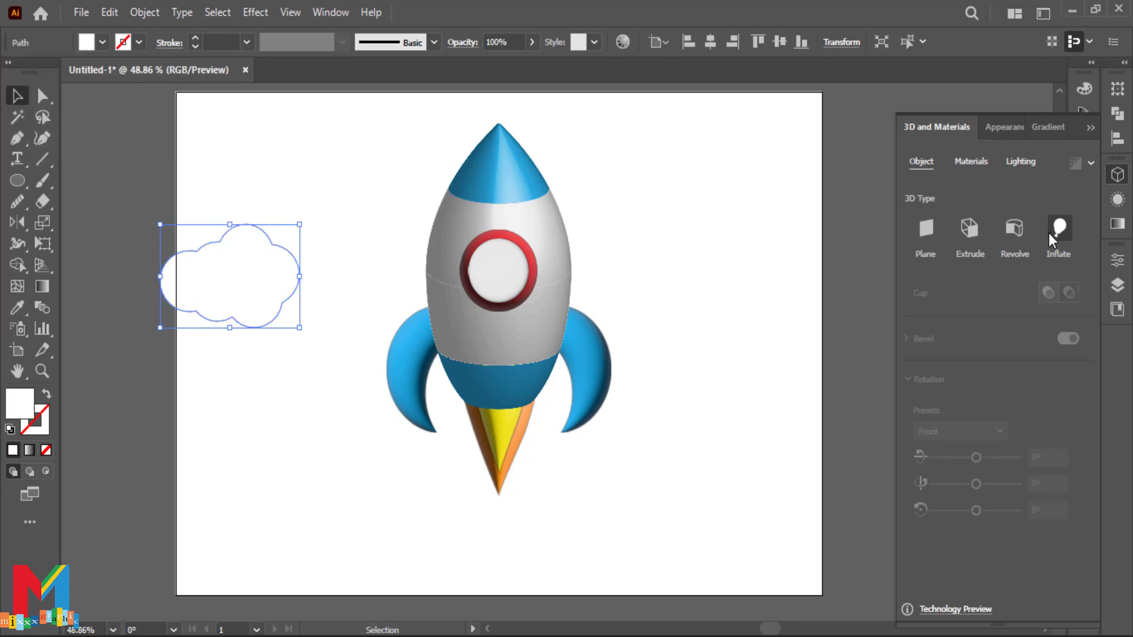
{"action": "left_click", "coordinate": [1059, 229]}
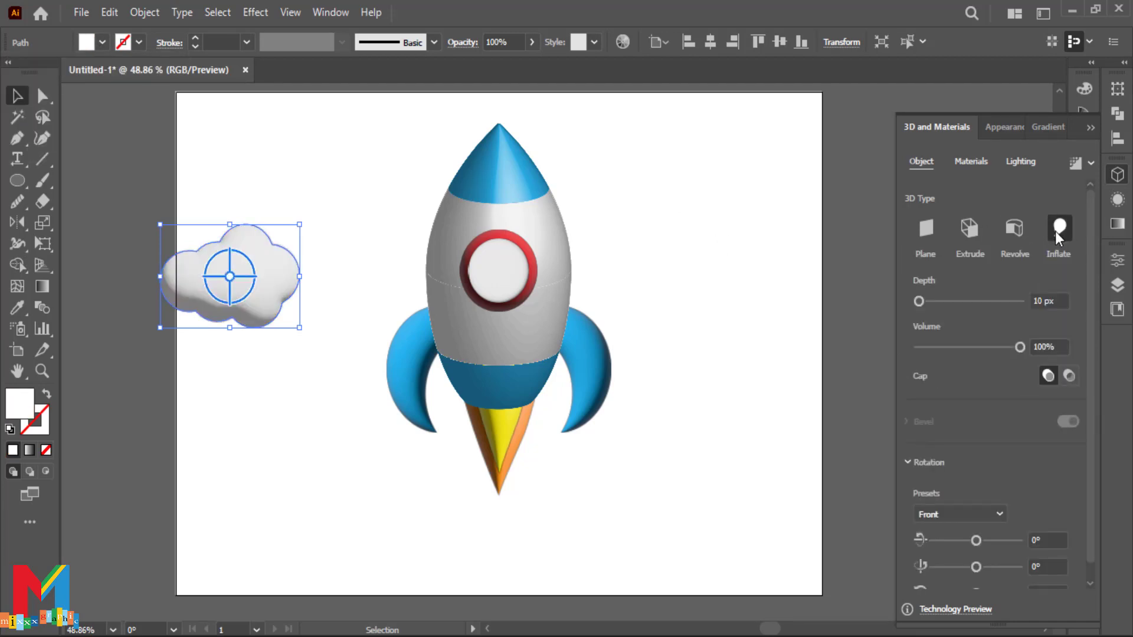
{"action": "left_click", "coordinate": [1022, 163]}
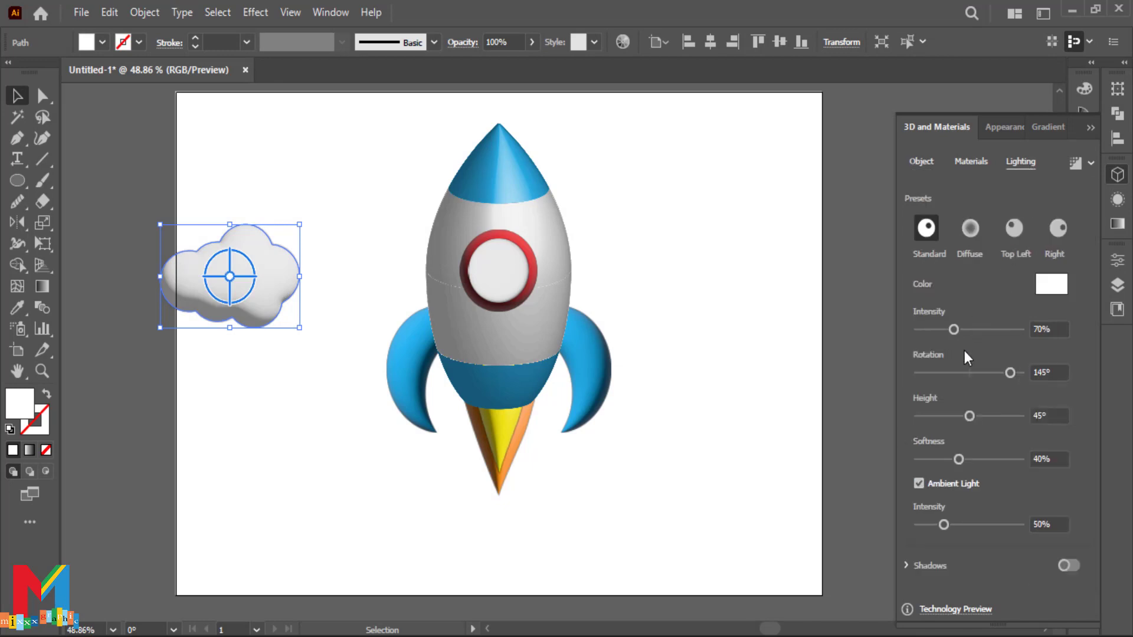
{"action": "left_click_drag", "start_coordinate": [973, 421], "coordinate": [993, 423]}
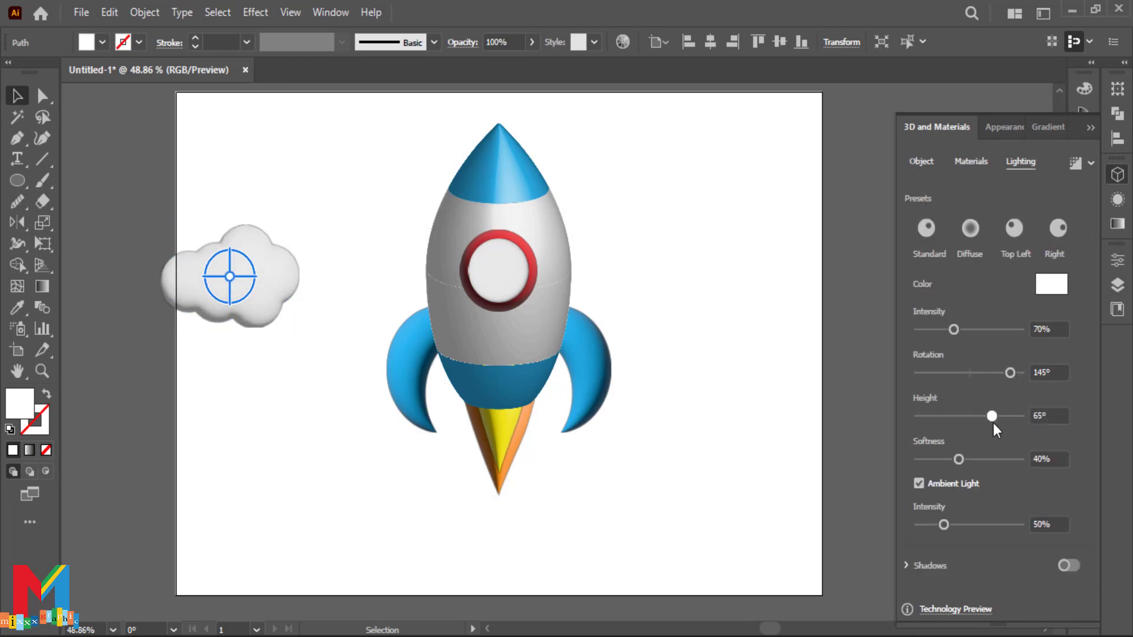
{"action": "left_click_drag", "start_coordinate": [956, 330], "coordinate": [985, 331]}
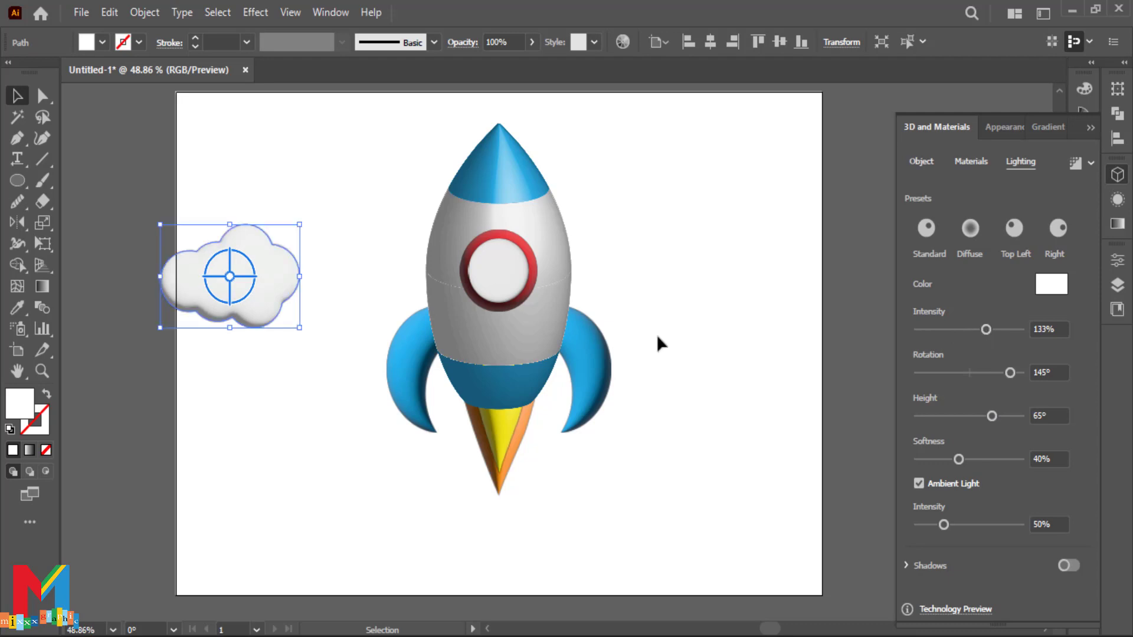
Step: Place the cloud low on the rocket's left side and add a copy on the right side, stretched wider and slightly flattened
{"action": "left_click_drag", "start_coordinate": [295, 297], "coordinate": [772, 475]}
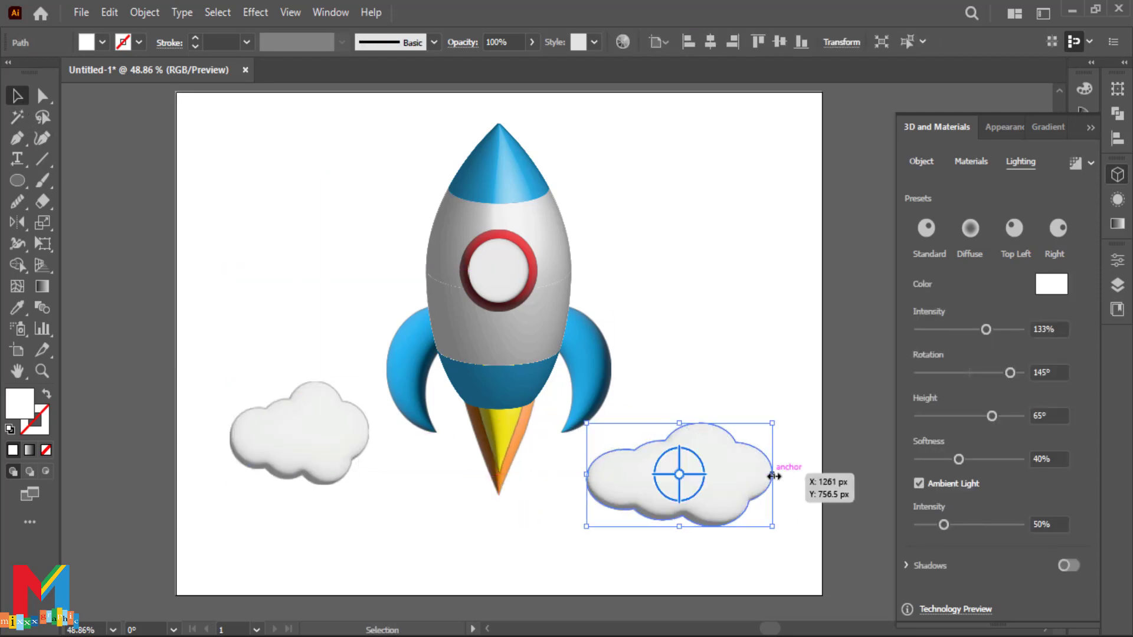
{"action": "left_click_drag", "start_coordinate": [678, 522], "coordinate": [677, 518]}
{"action": "left_click", "coordinate": [359, 509]}
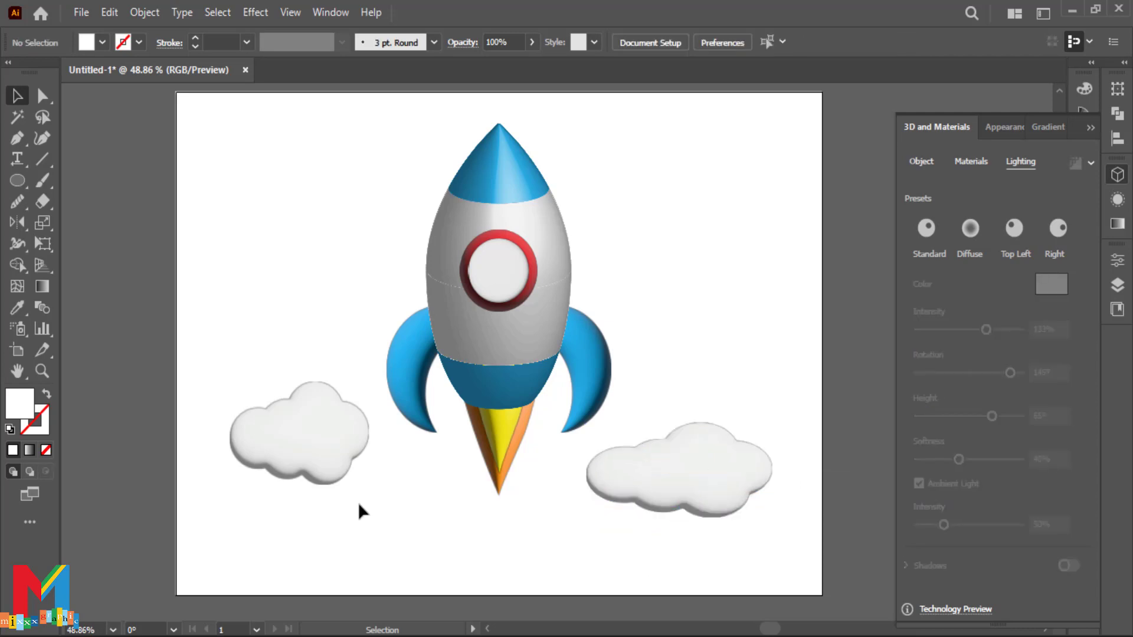
{"action": "left_click_drag", "start_coordinate": [282, 442], "coordinate": [282, 469]}
{"action": "left_click", "coordinate": [239, 394]}
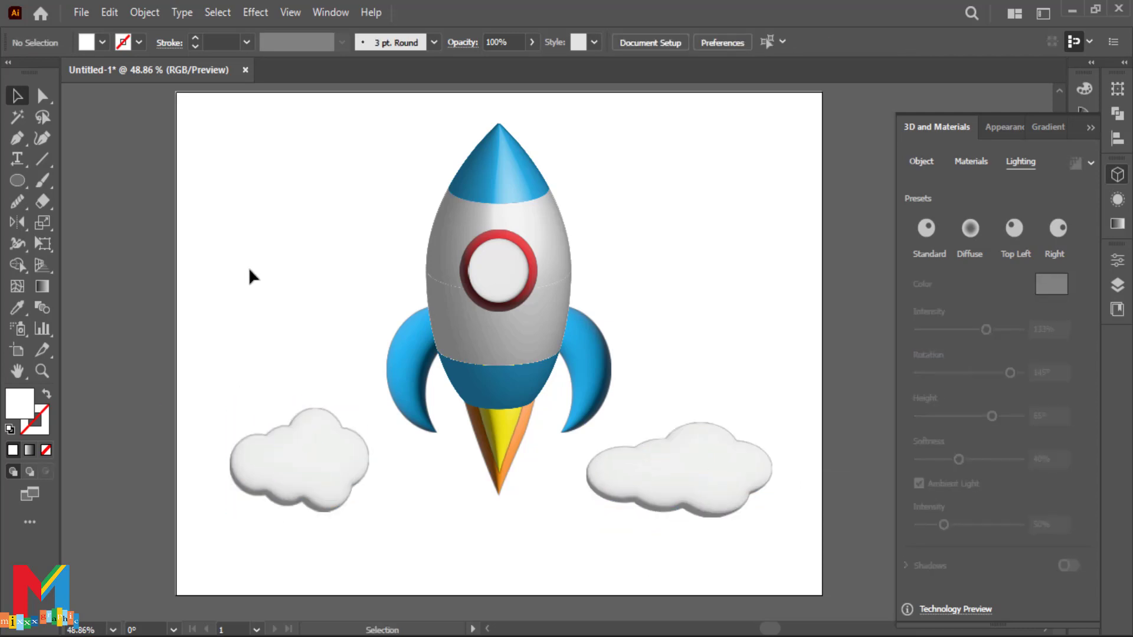
Step: Draw a rectangle covering the whole artboard and fill it with a white-to-black linear gradient
{"action": "left_click_drag", "start_coordinate": [17, 180], "coordinate": [76, 180]}
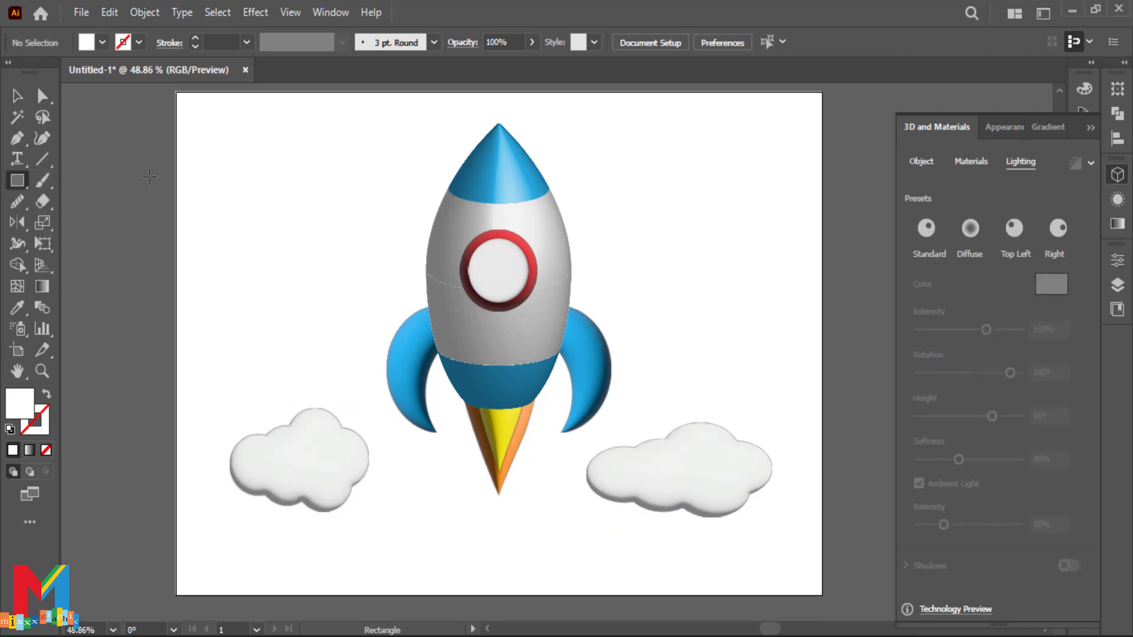
{"action": "left_click_drag", "start_coordinate": [822, 91], "coordinate": [176, 595]}
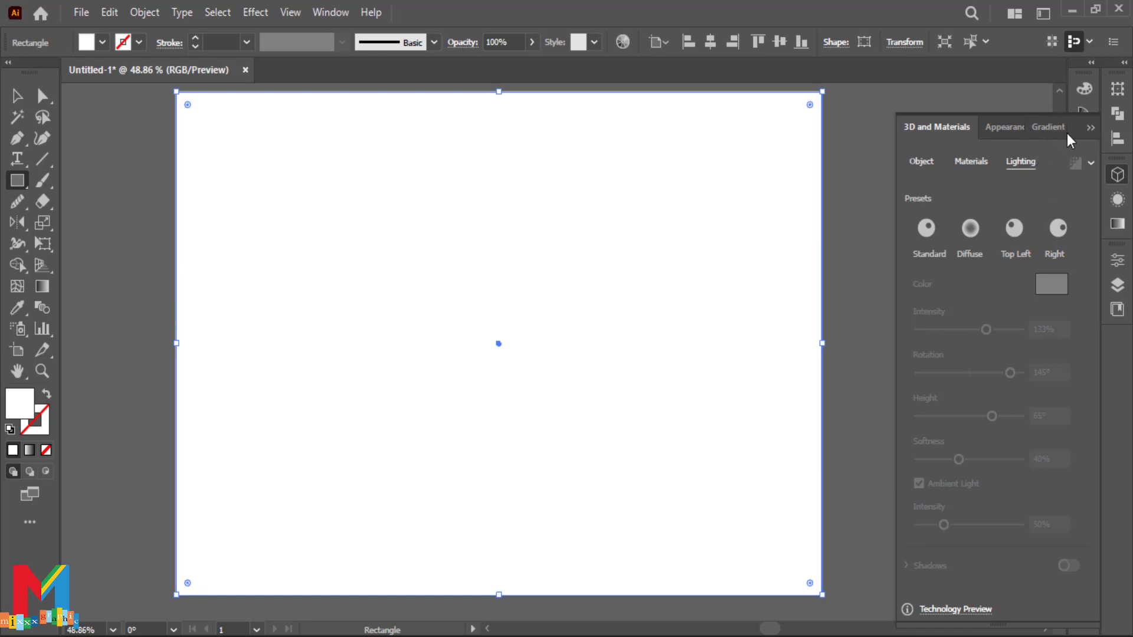
{"action": "left_click", "coordinate": [1090, 127]}
{"action": "left_click", "coordinate": [1117, 223]}
{"action": "left_click", "coordinate": [926, 198]}
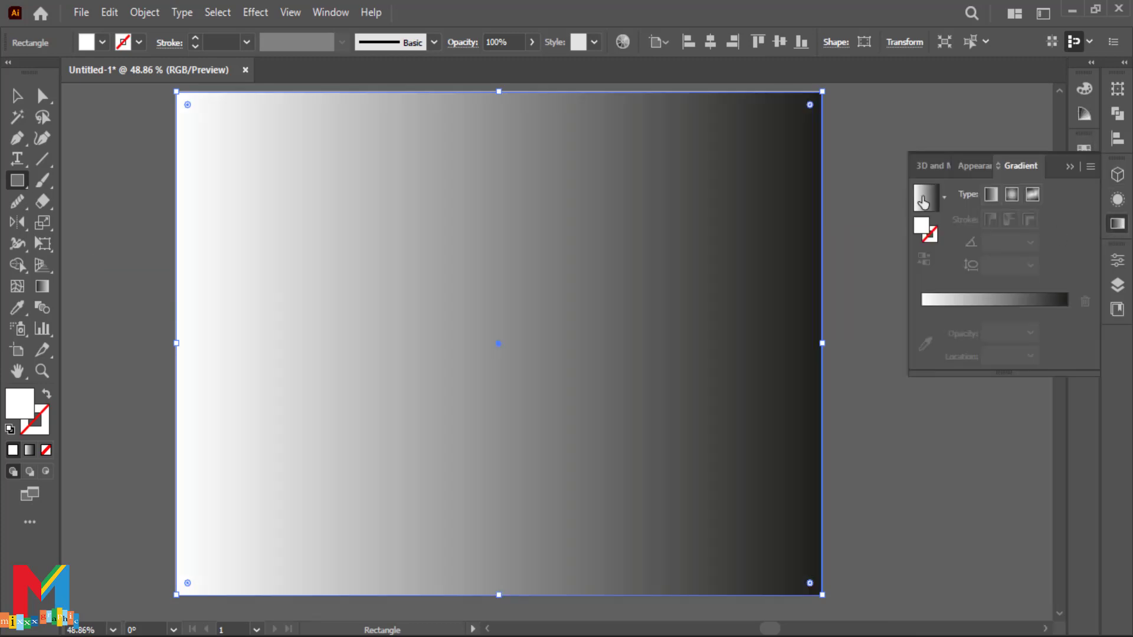
Step: Change the rectangle gradient's black end stop to light blue with 30% opacity
{"action": "double_click", "coordinate": [1066, 333]}
{"action": "key", "text": "Escape"}
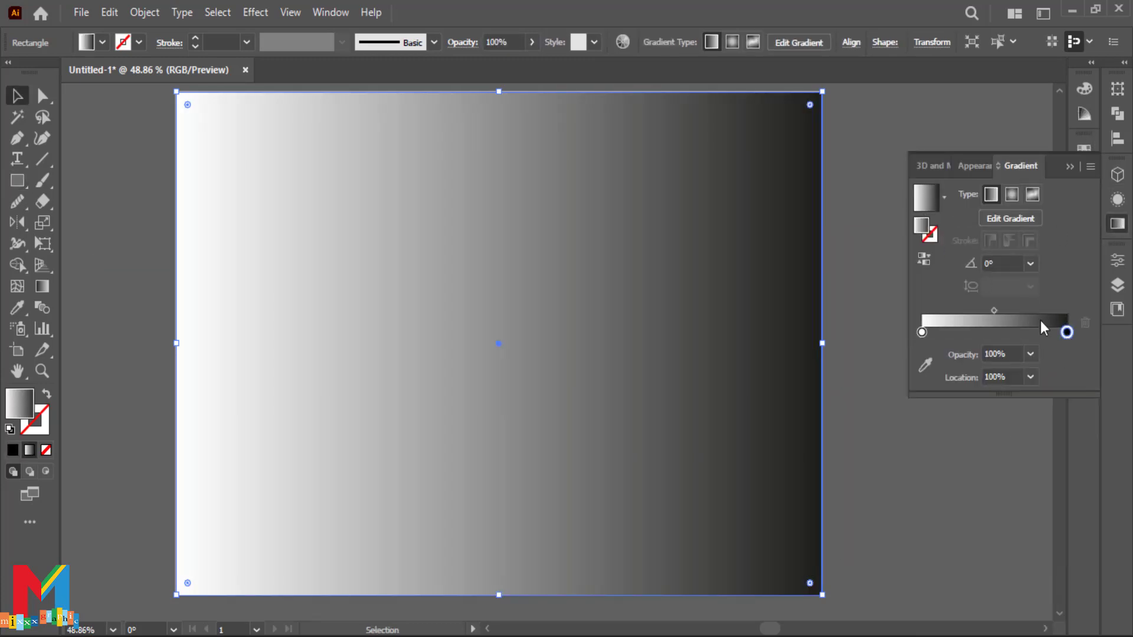
{"action": "double_click", "coordinate": [1066, 332]}
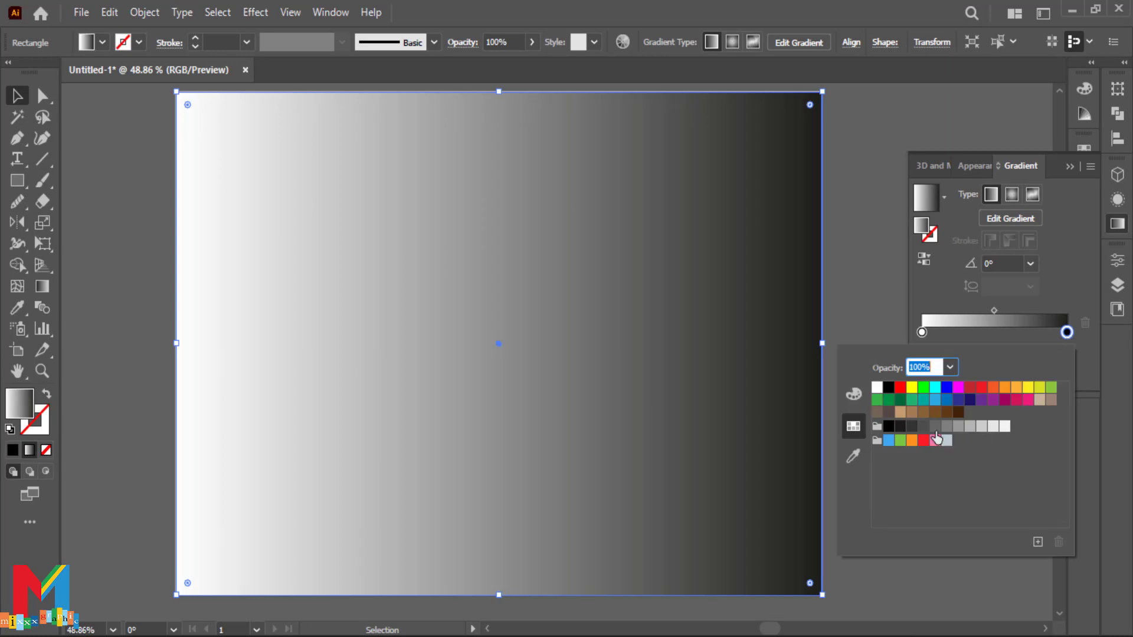
{"action": "left_click", "coordinate": [889, 440]}
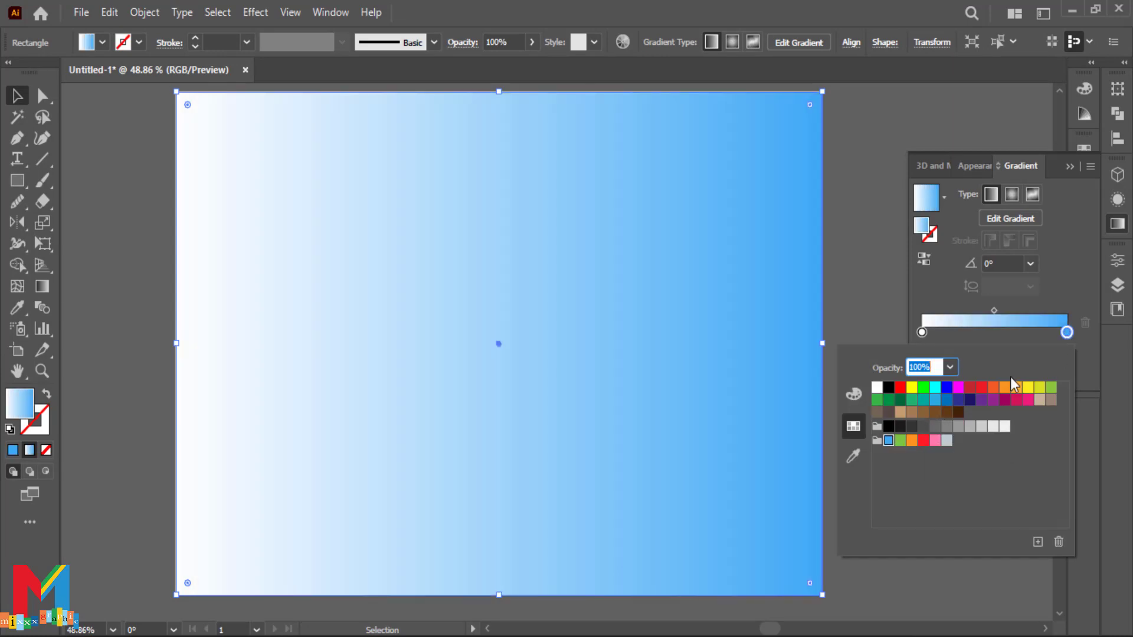
{"action": "left_click", "coordinate": [950, 367]}
{"action": "left_click", "coordinate": [974, 453]}
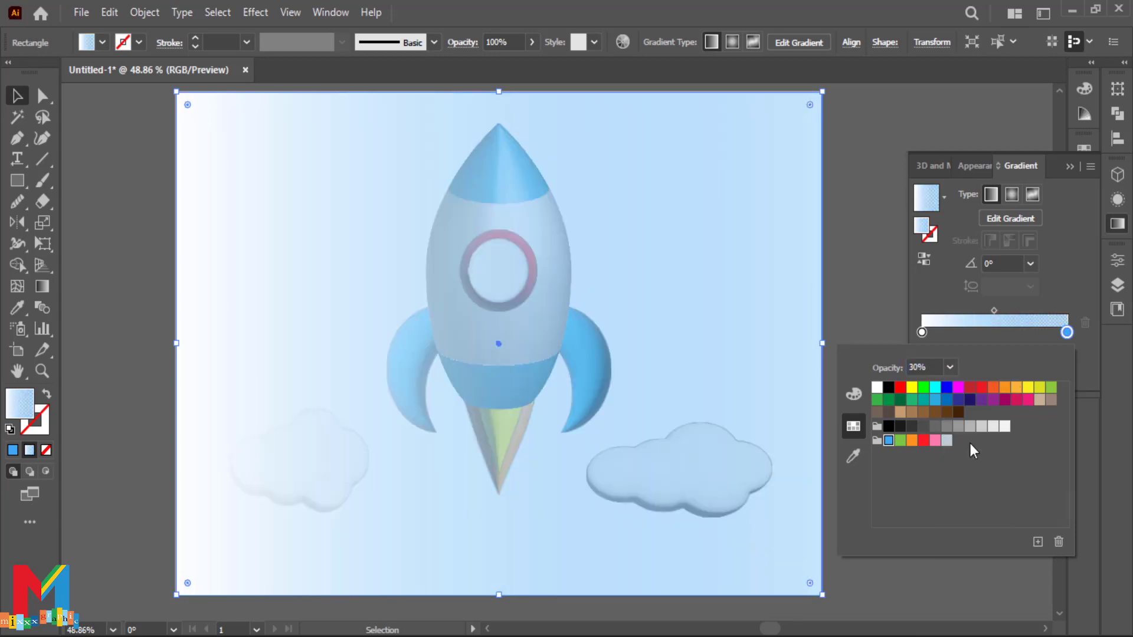
{"action": "left_click", "coordinate": [1001, 334]}
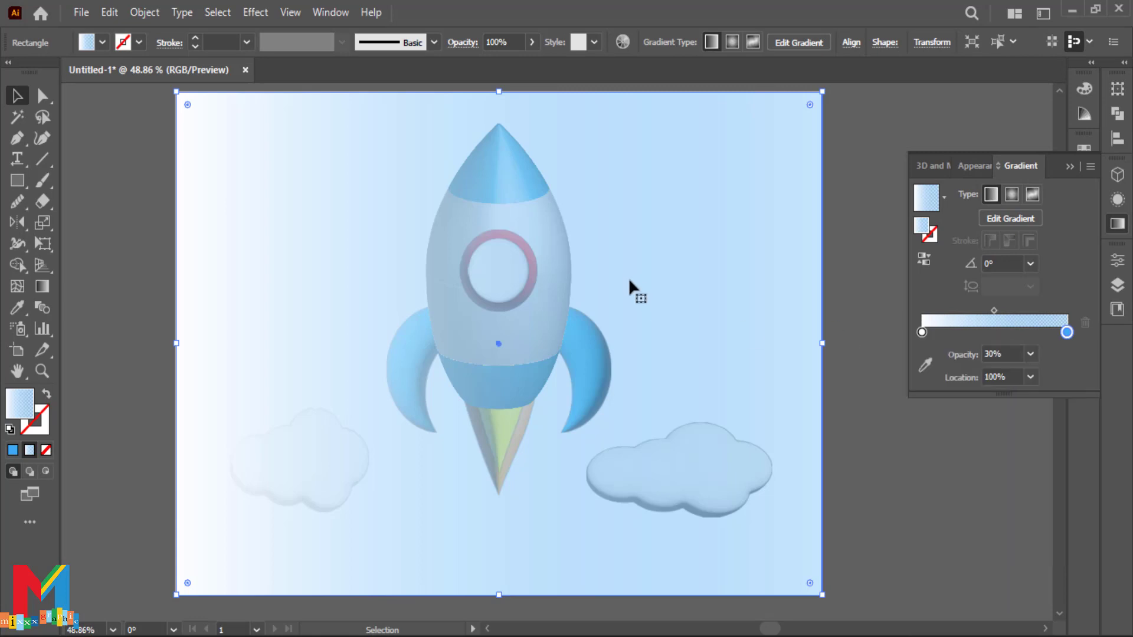
Step: Send the gradient rectangle to the back, behind the rocket and clouds
{"action": "right_click", "coordinate": [629, 281]}
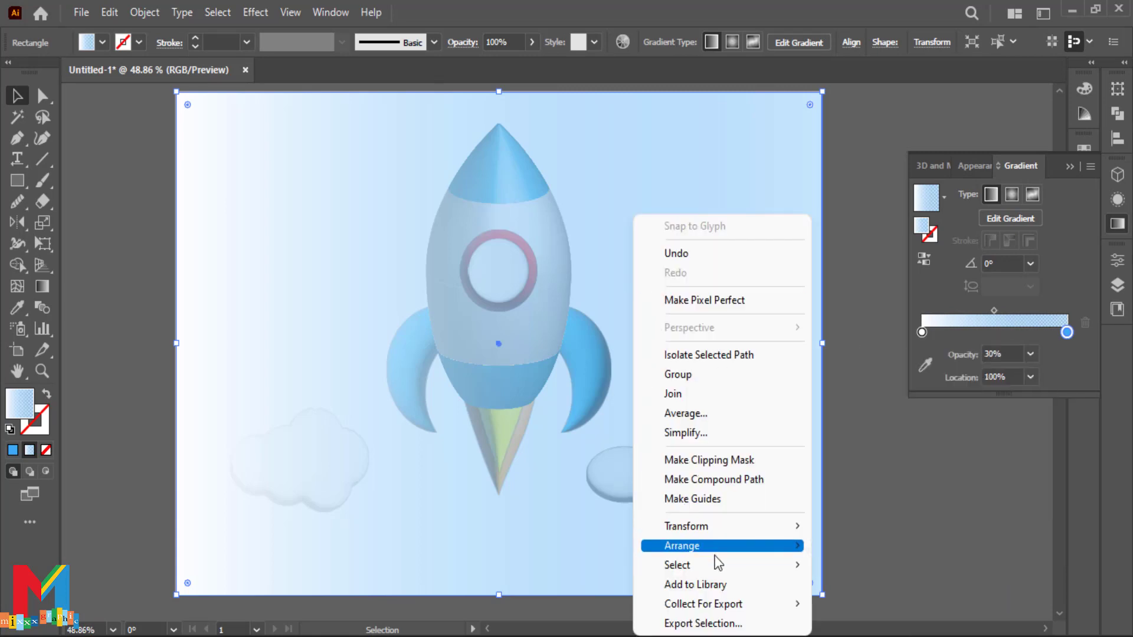
{"action": "mouse_move", "coordinate": [725, 546]}
{"action": "left_click", "coordinate": [850, 533]}
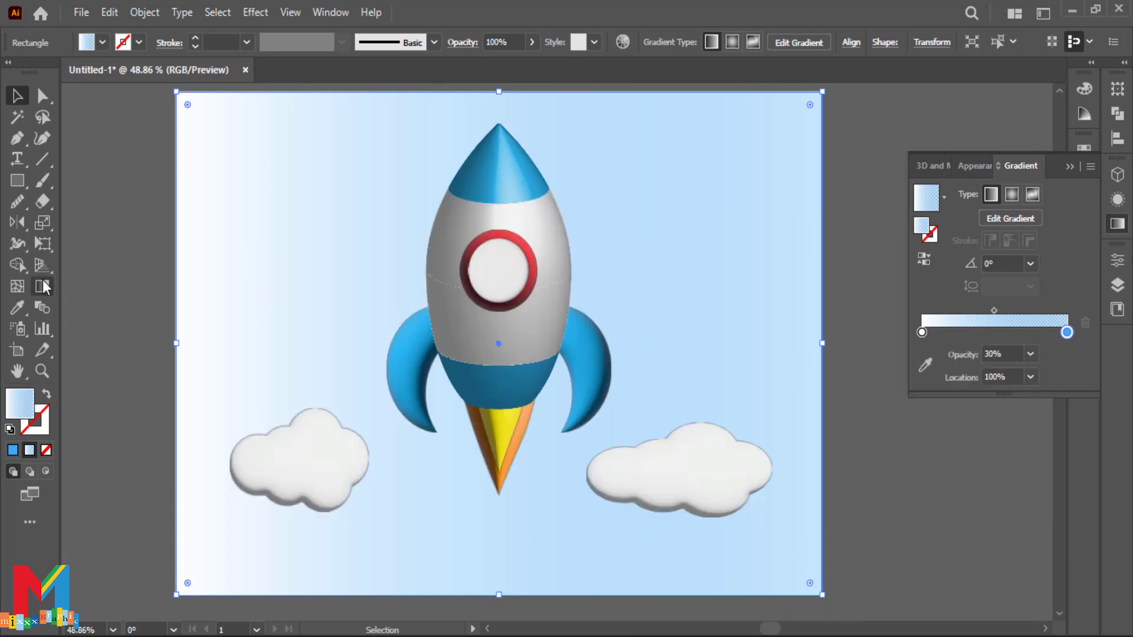
Step: Redirect the background gradient to run vertically from white at the artboard's top to blue at its bottom, and deselect it
{"action": "left_click", "coordinate": [44, 287]}
{"action": "left_click_drag", "start_coordinate": [561, 101], "coordinate": [557, 585]}
{"action": "left_click", "coordinate": [17, 96]}
{"action": "left_click", "coordinate": [119, 143]}
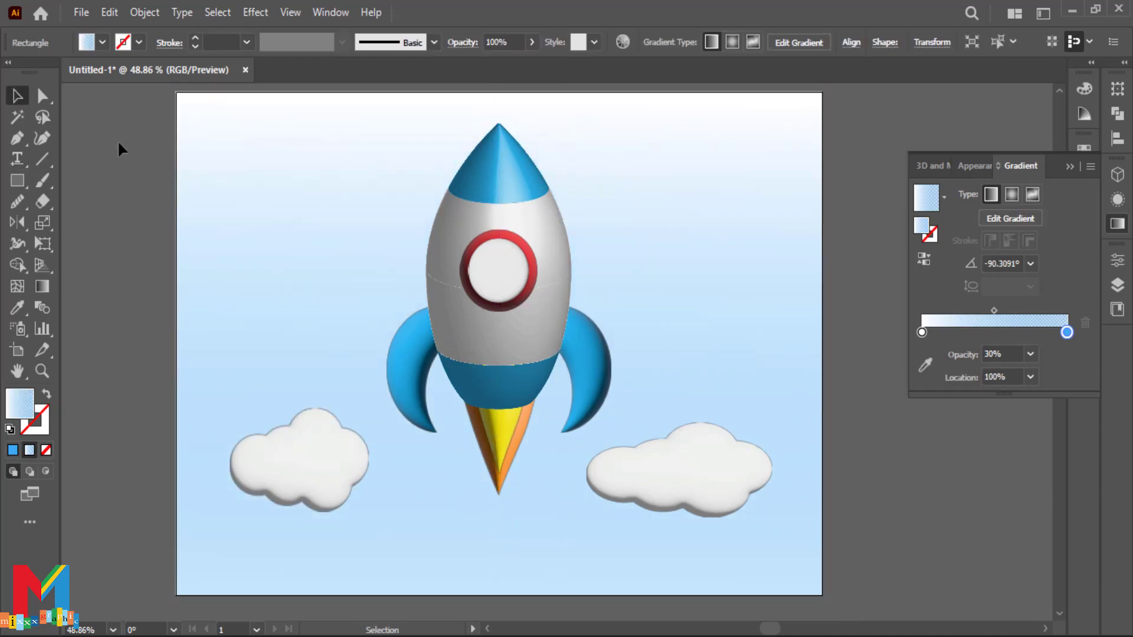
{"action": "left_click", "coordinate": [1069, 167]}
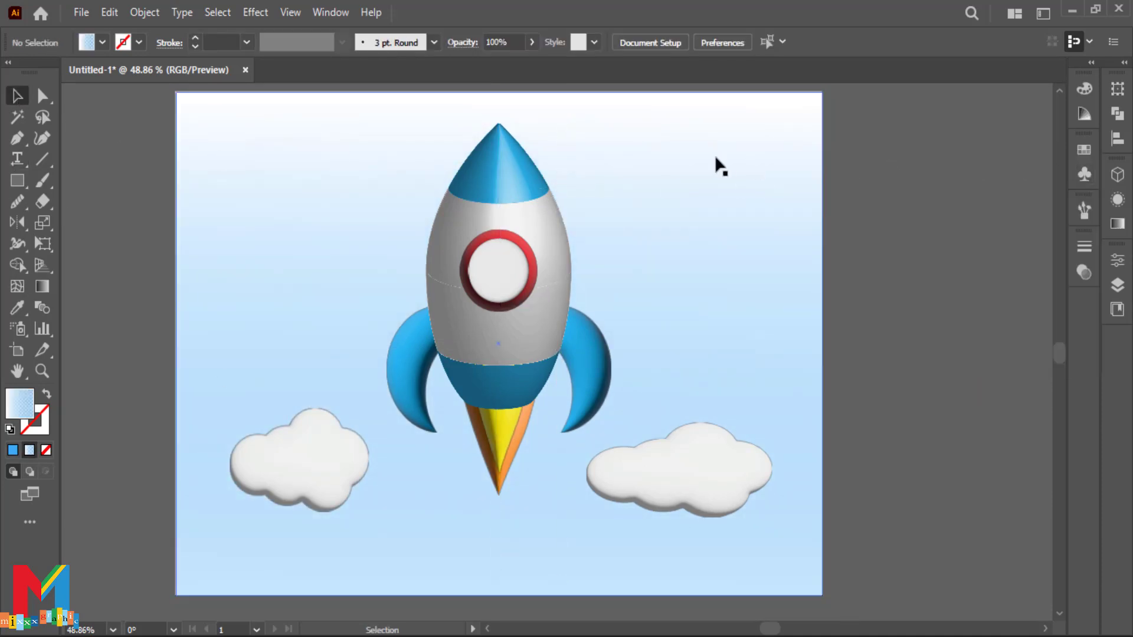